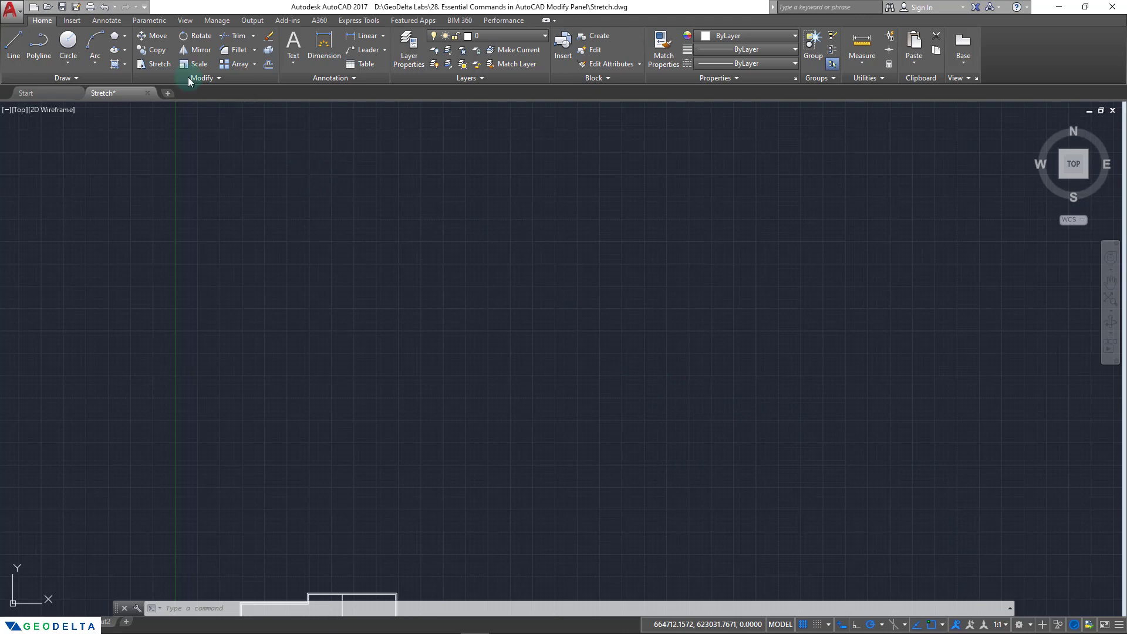
- Draw a six-sided polygon inscribed in a circle, with a vertex straight below its center, in the empty area above the floor plan
{"action": "left_click", "coordinate": [115, 37]}
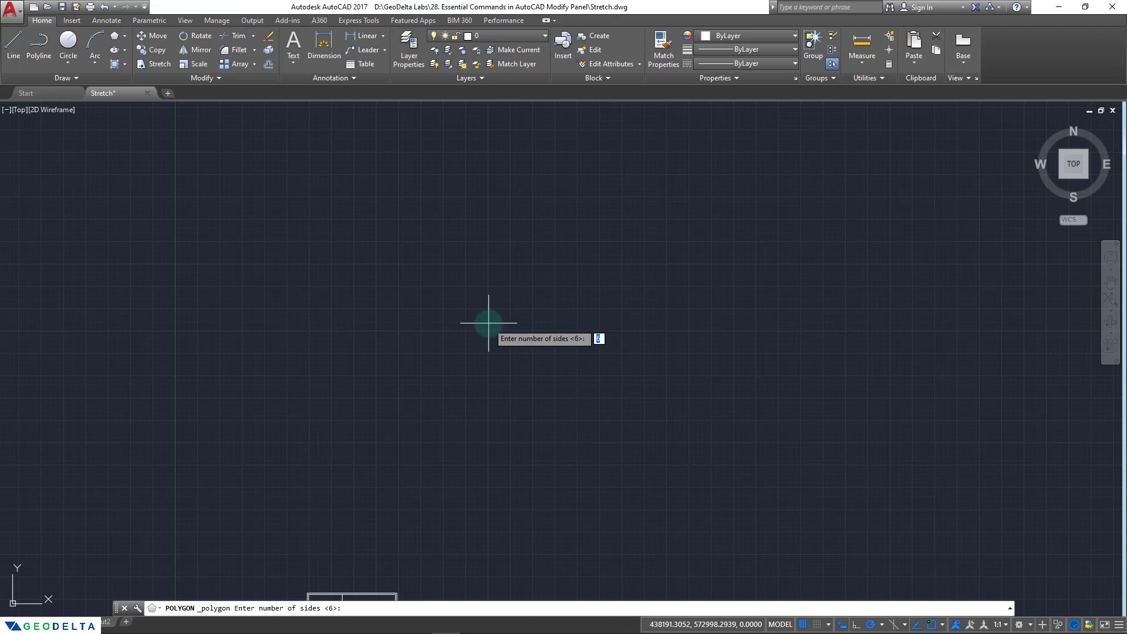
{"action": "key", "text": "Return"}
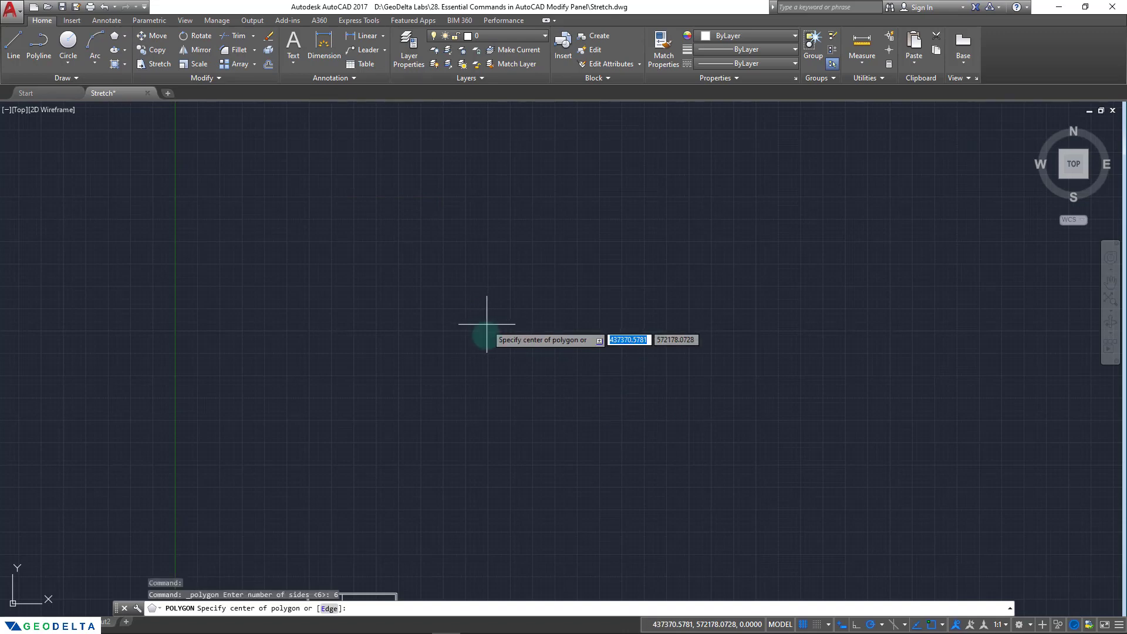
{"action": "left_click", "coordinate": [465, 353]}
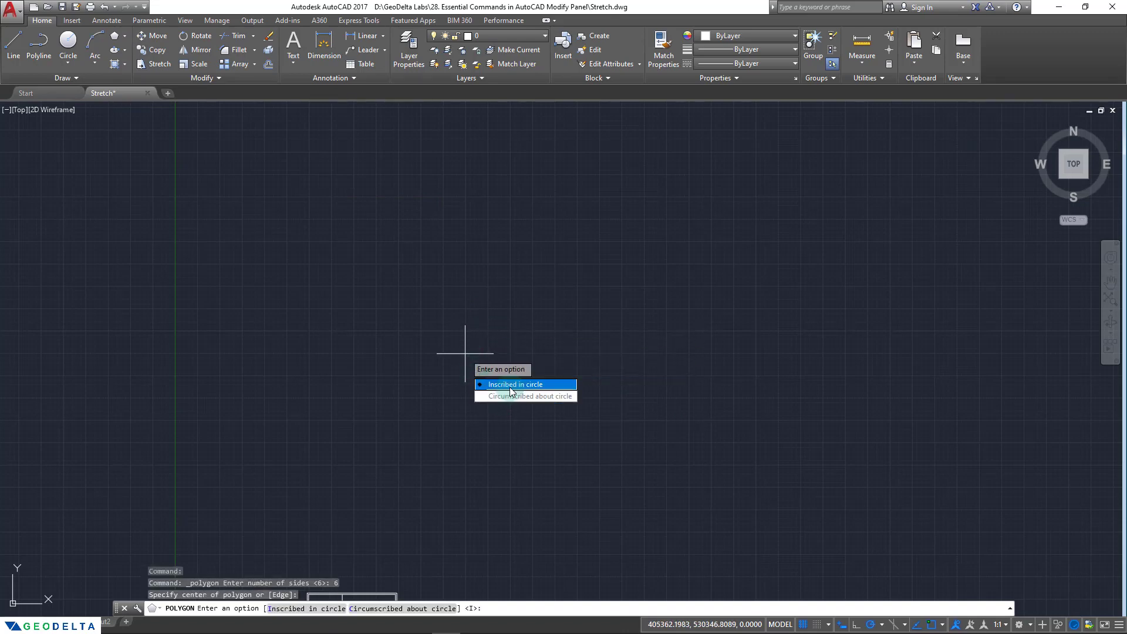
{"action": "left_click", "coordinate": [496, 384]}
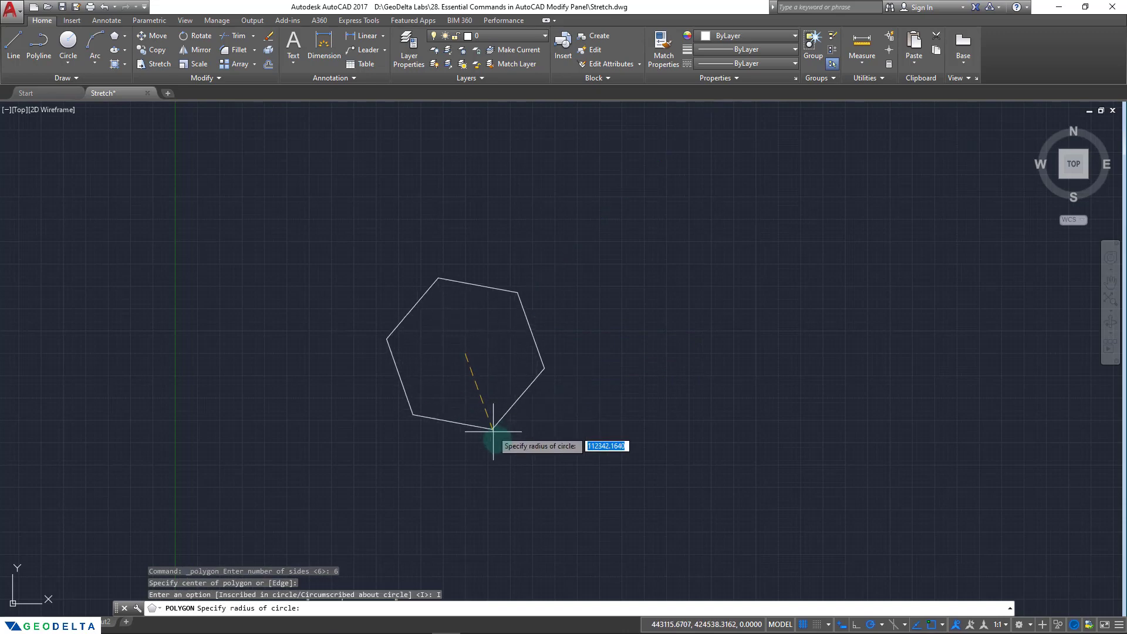
{"action": "left_click", "coordinate": [464, 503]}
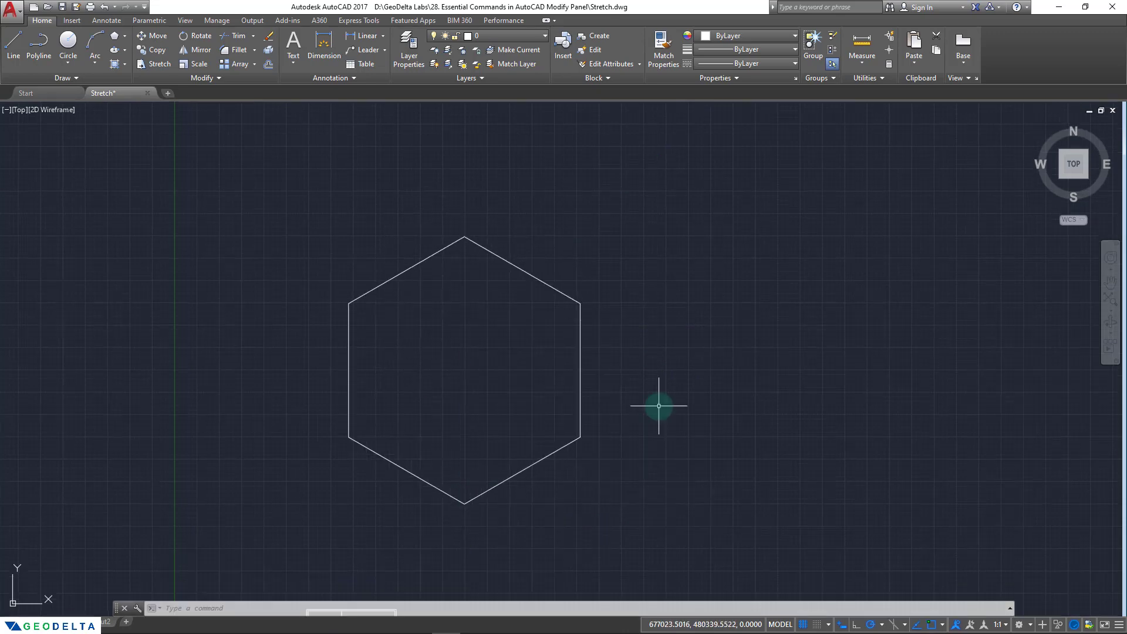
- Stretch the hexagon's top vertex straight up, crossing-selecting only its two upper sloping edges and using that vertex as base point
{"action": "left_click", "coordinate": [160, 65]}
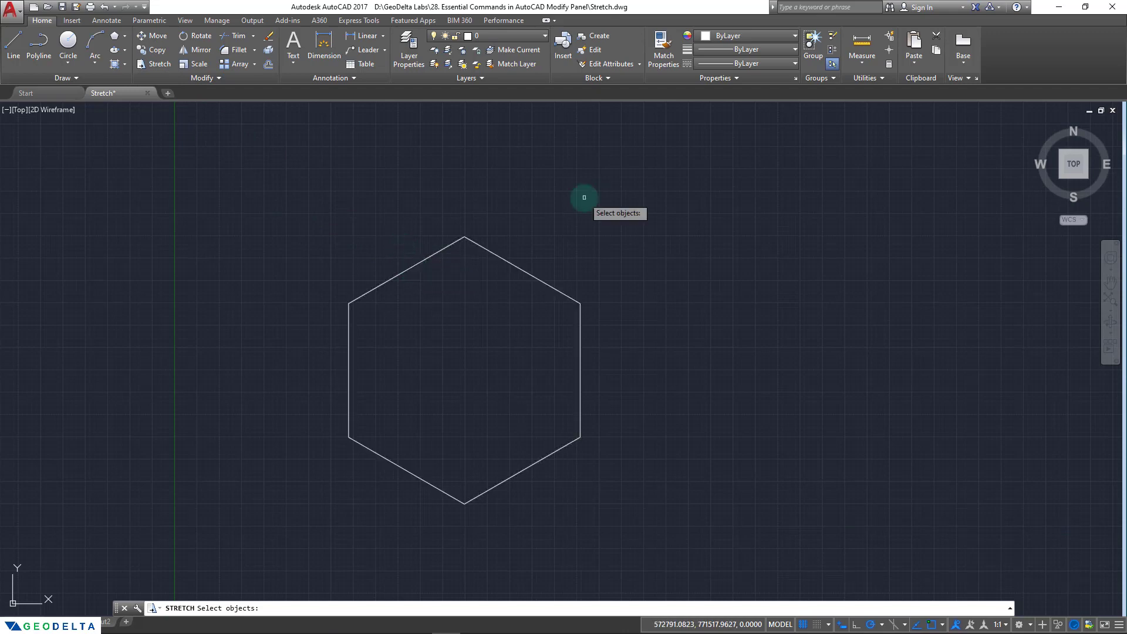
{"action": "left_click", "coordinate": [607, 189]}
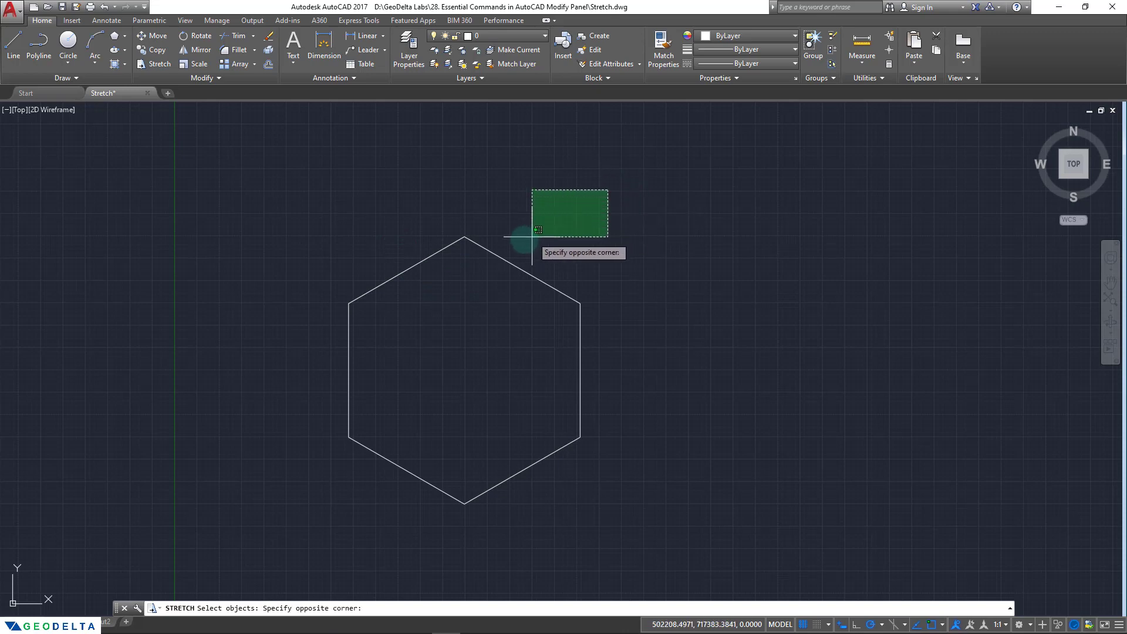
{"action": "left_click", "coordinate": [320, 271]}
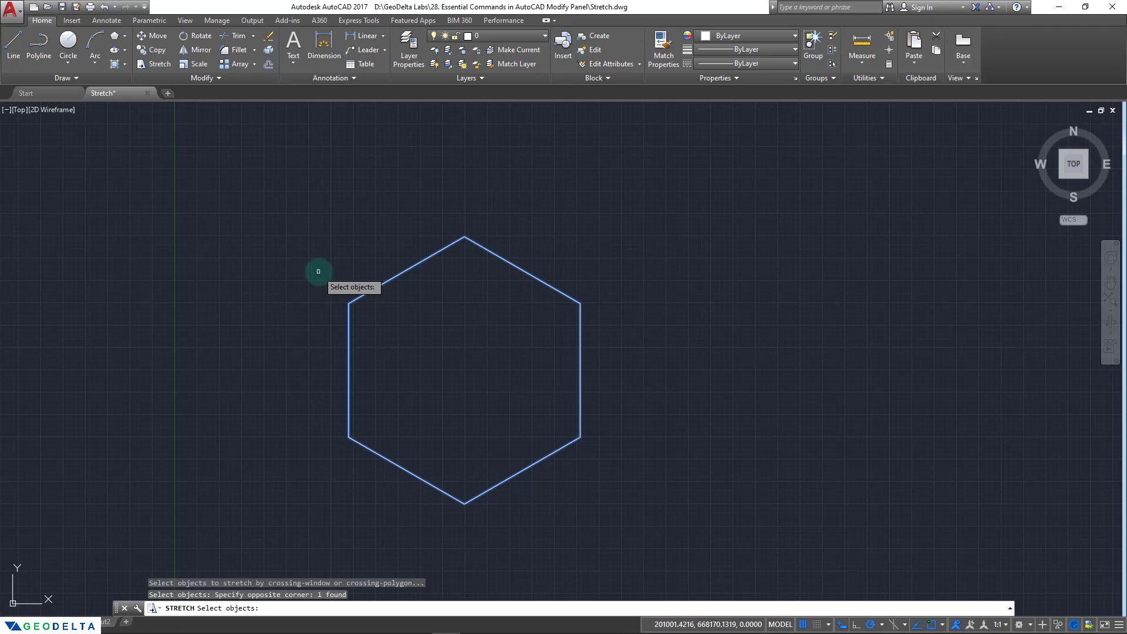
{"action": "key", "text": "Return"}
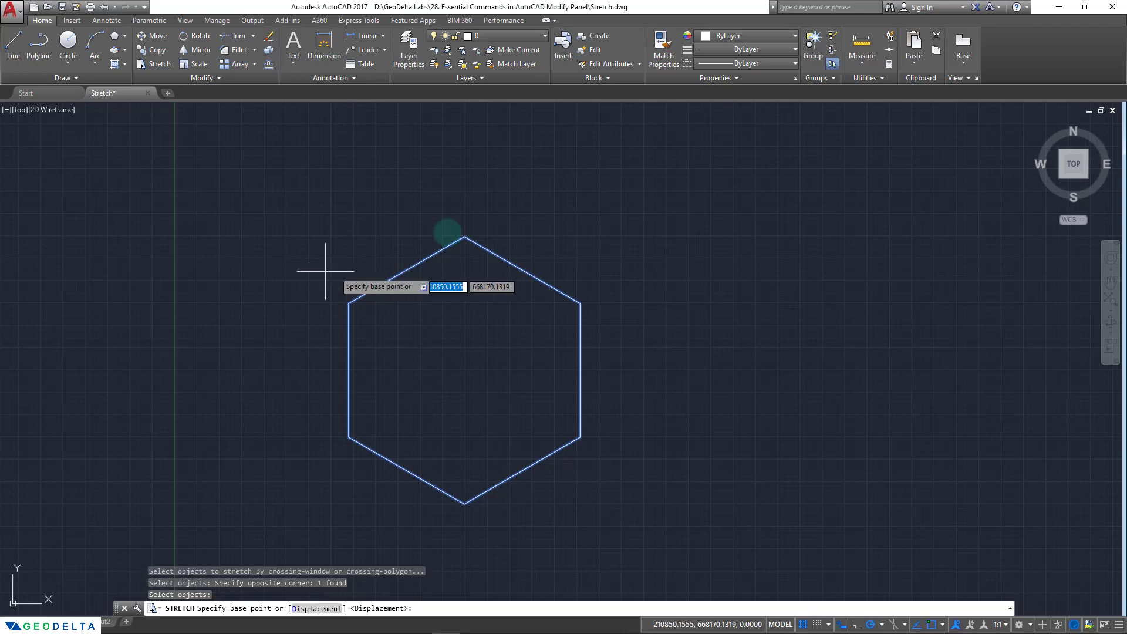
{"action": "left_click", "coordinate": [464, 235]}
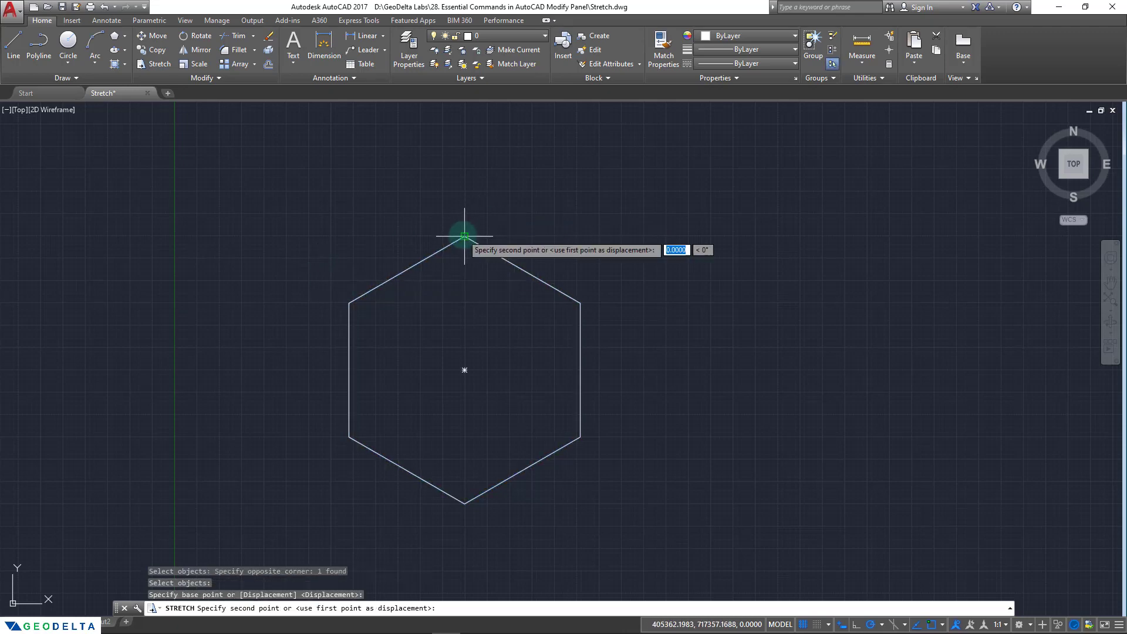
{"action": "middle_click_drag", "start_coordinate": [463, 146], "coordinate": [465, 229]}
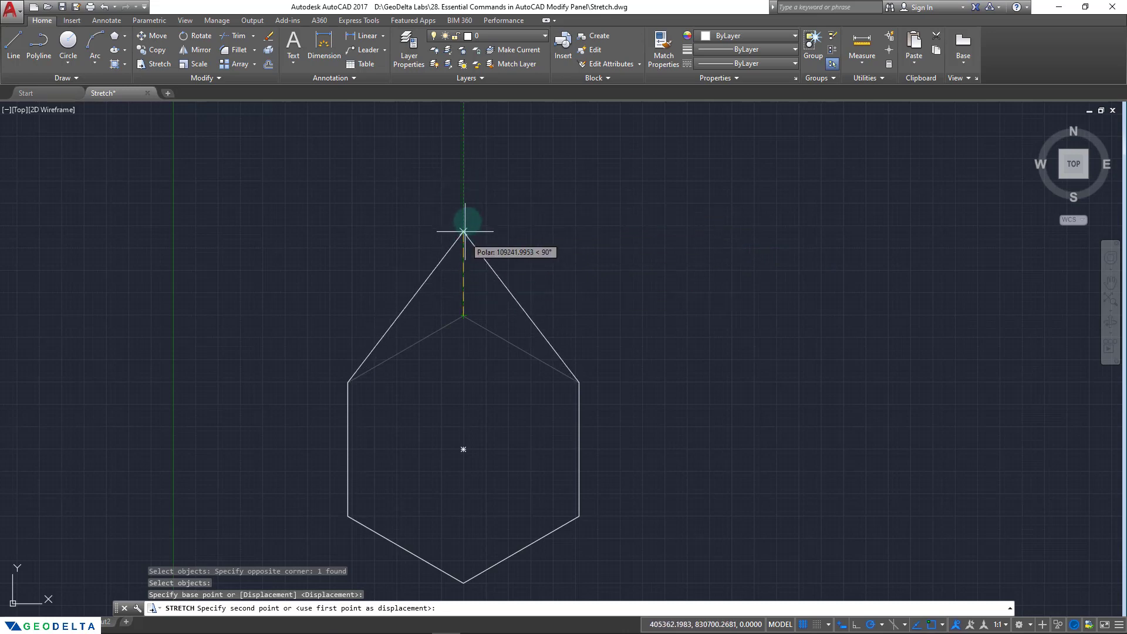
{"action": "left_click", "coordinate": [463, 180]}
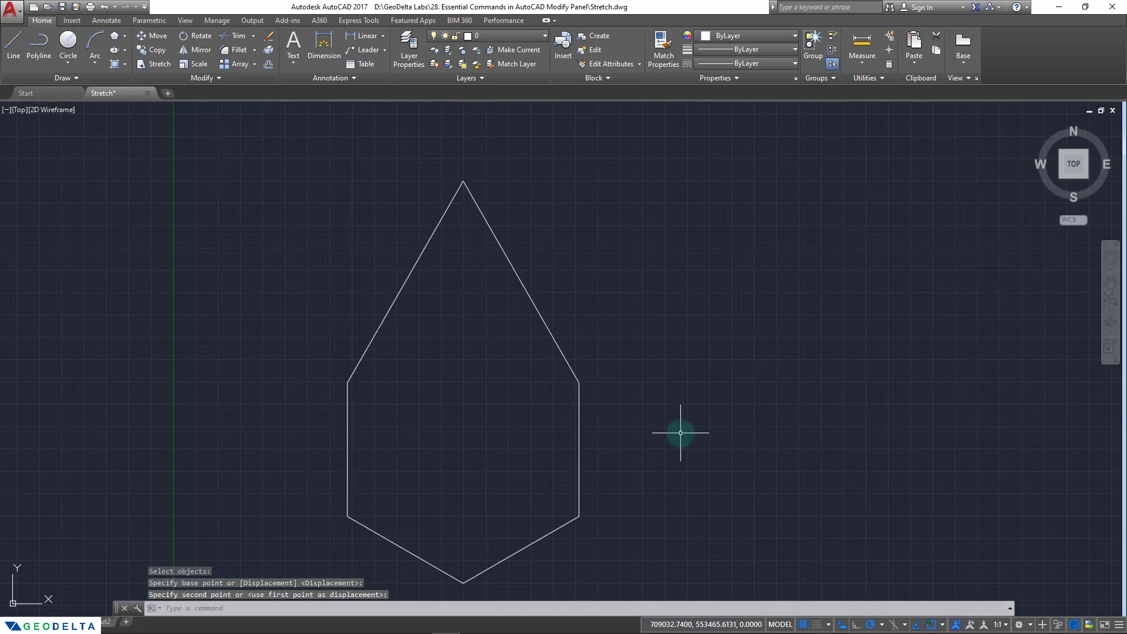
- Undo the stretch of the hexagon's top vertex
{"action": "mouse_move", "coordinate": [680, 432]}
{"action": "middle_mouse_down"}
{"action": "mouse_move", "coordinate": [688, 388]}
{"action": "mouse_move", "coordinate": [641, 395]}
{"action": "middle_mouse_up"}
{"action": "scroll", "coordinate": [669, 392], "scroll_direction": "down", "scroll_amount": 2}
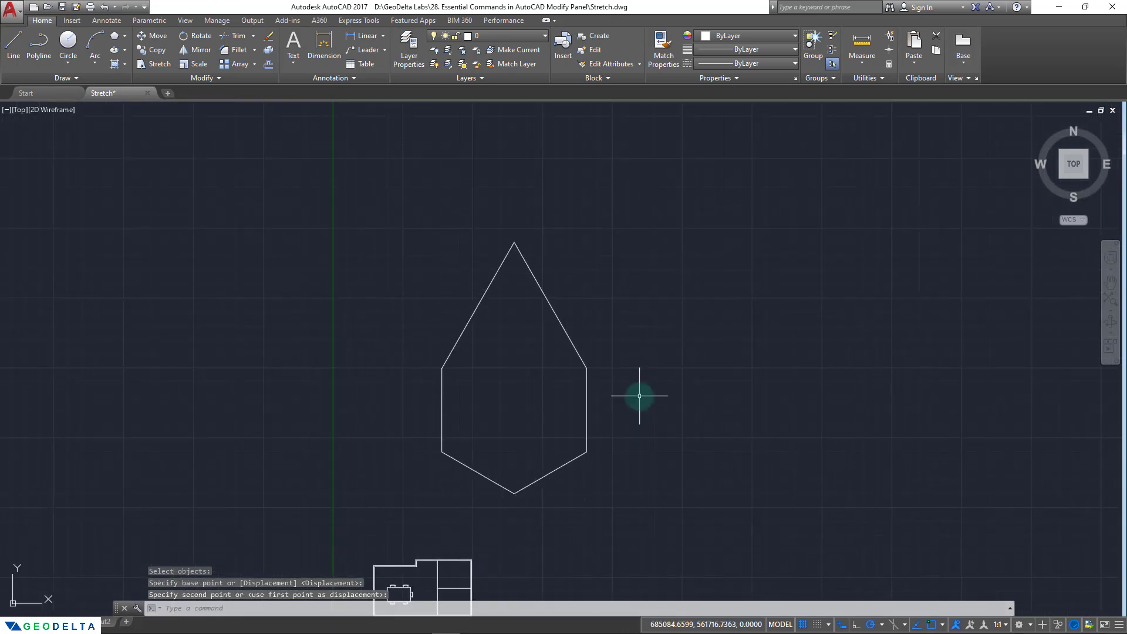
{"action": "scroll", "coordinate": [644, 390], "scroll_direction": "up", "scroll_amount": 2}
{"action": "key", "text": "ctrl+z"}
{"action": "key", "text": "ctrl+z"}
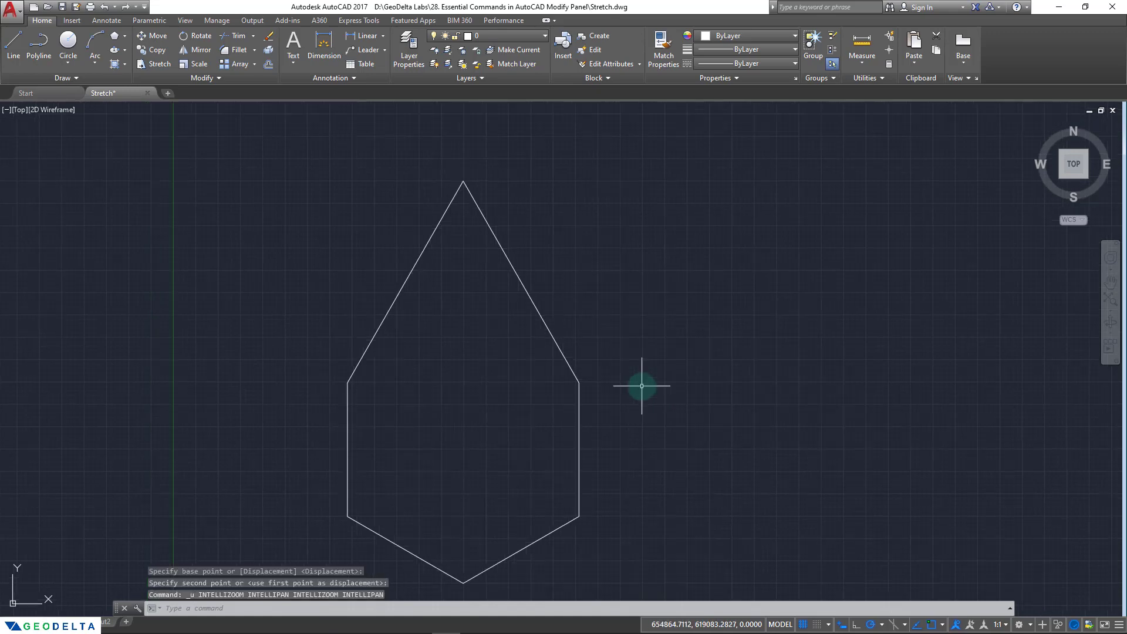
- Stretch the hexagon's upper three vertices diagonally up and to the right from the top vertex, and undo the stretch
{"action": "left_click", "coordinate": [158, 64]}
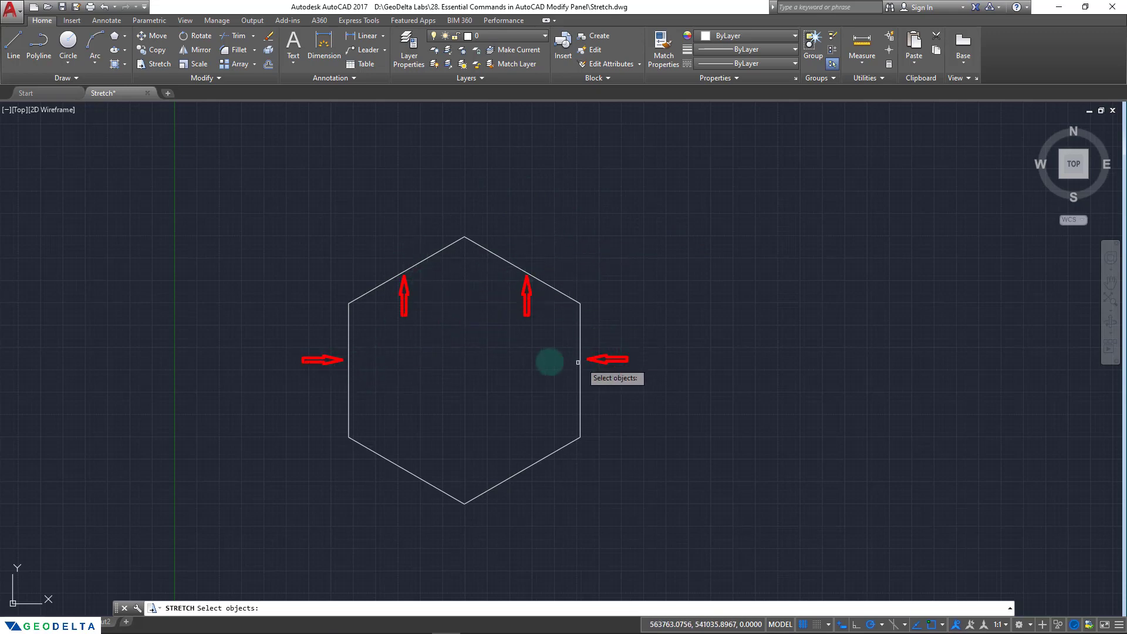
{"action": "left_click", "coordinate": [653, 212]}
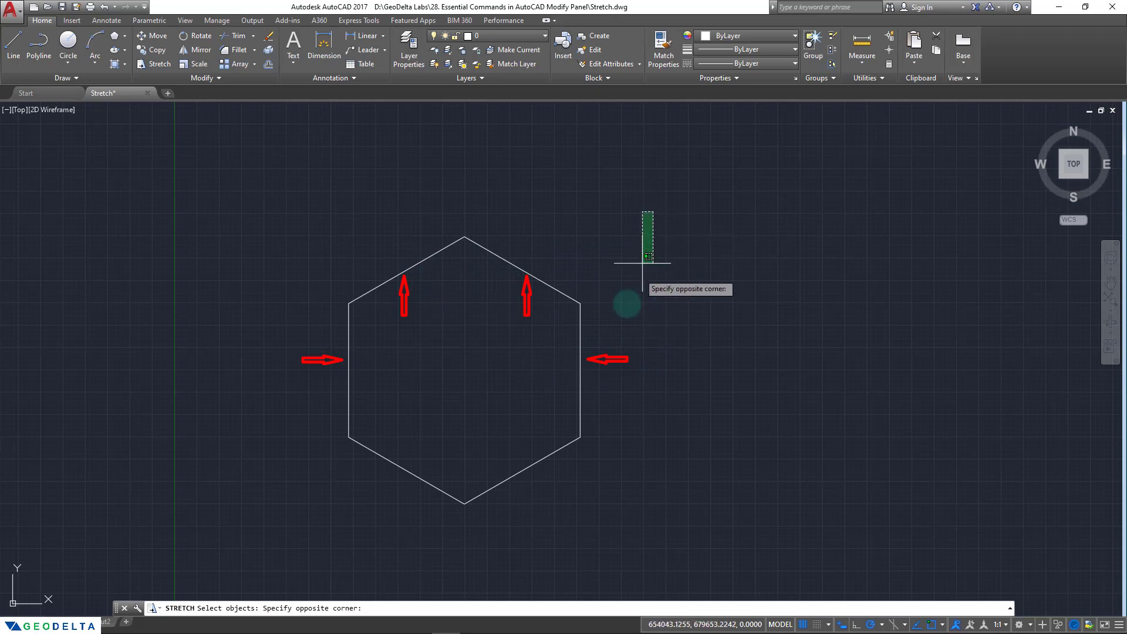
{"action": "left_click", "coordinate": [279, 387]}
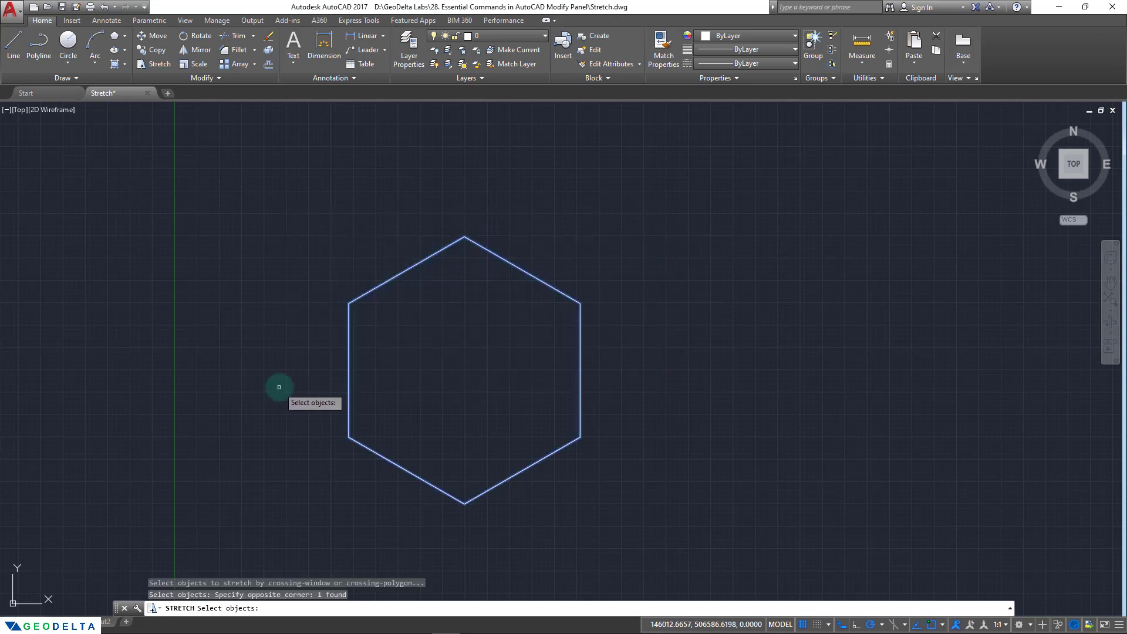
{"action": "key", "text": "Return"}
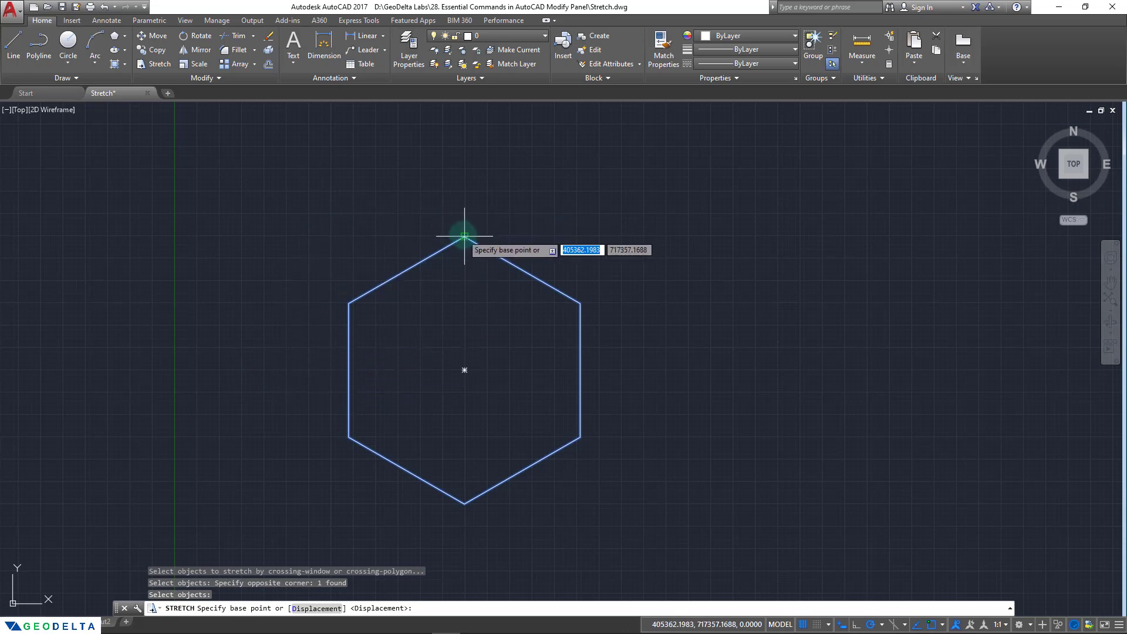
{"action": "left_click", "coordinate": [465, 236]}
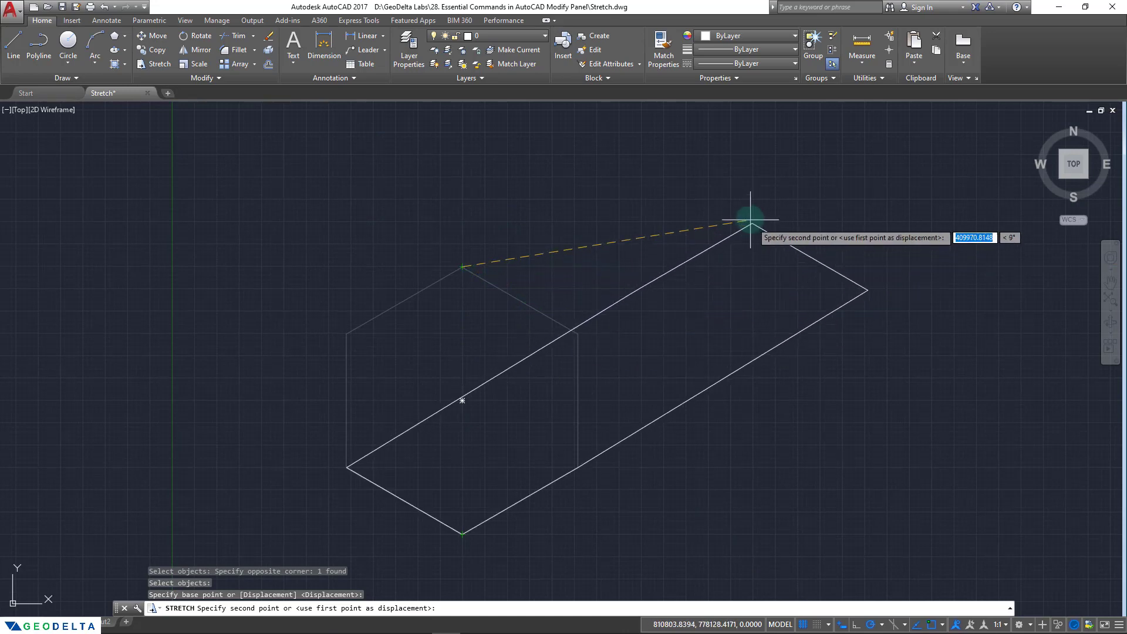
{"action": "left_click", "coordinate": [696, 165]}
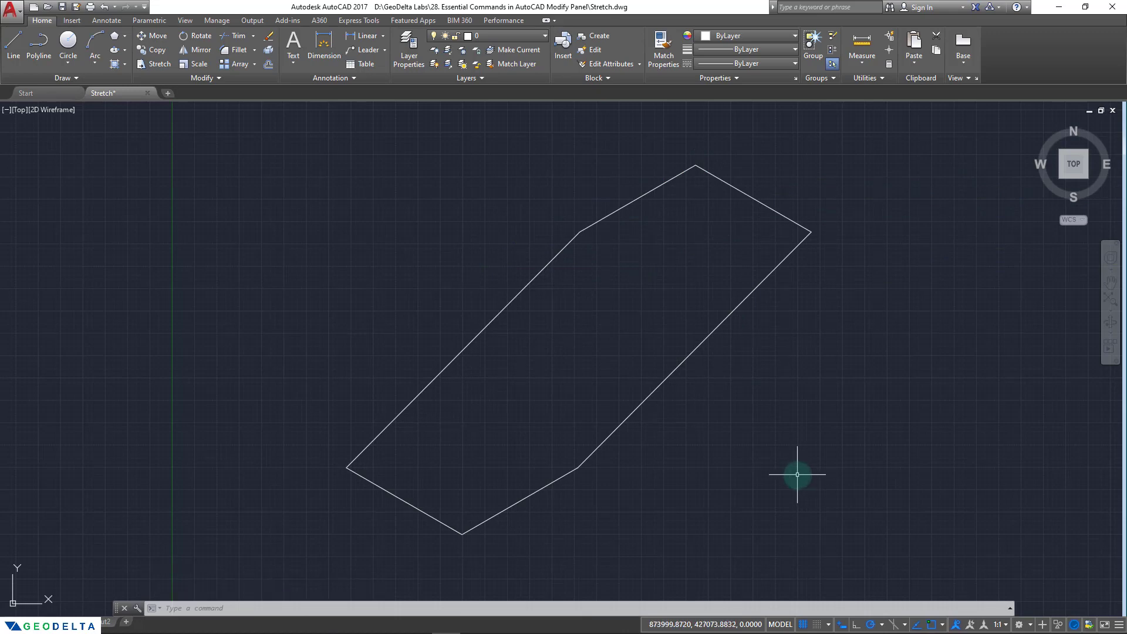
{"action": "key", "text": "ctrl+z"}
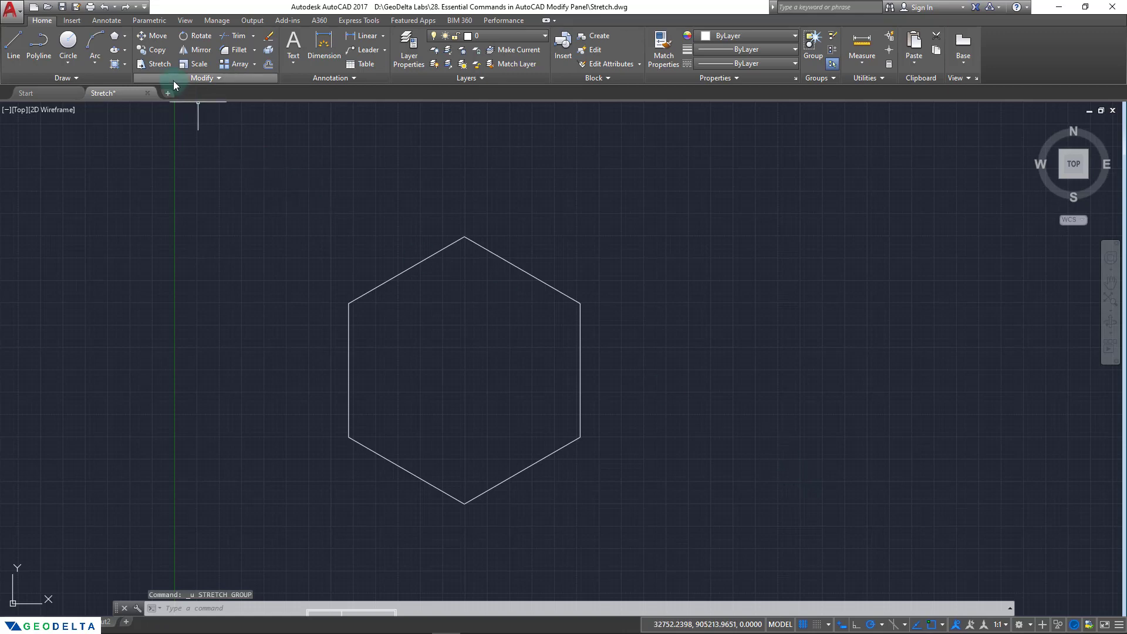
- Apply Stretch to the fully enclosed hexagon, shifting it rightward from its upper-left vertex, and undo the operation
{"action": "left_click", "coordinate": [156, 65]}
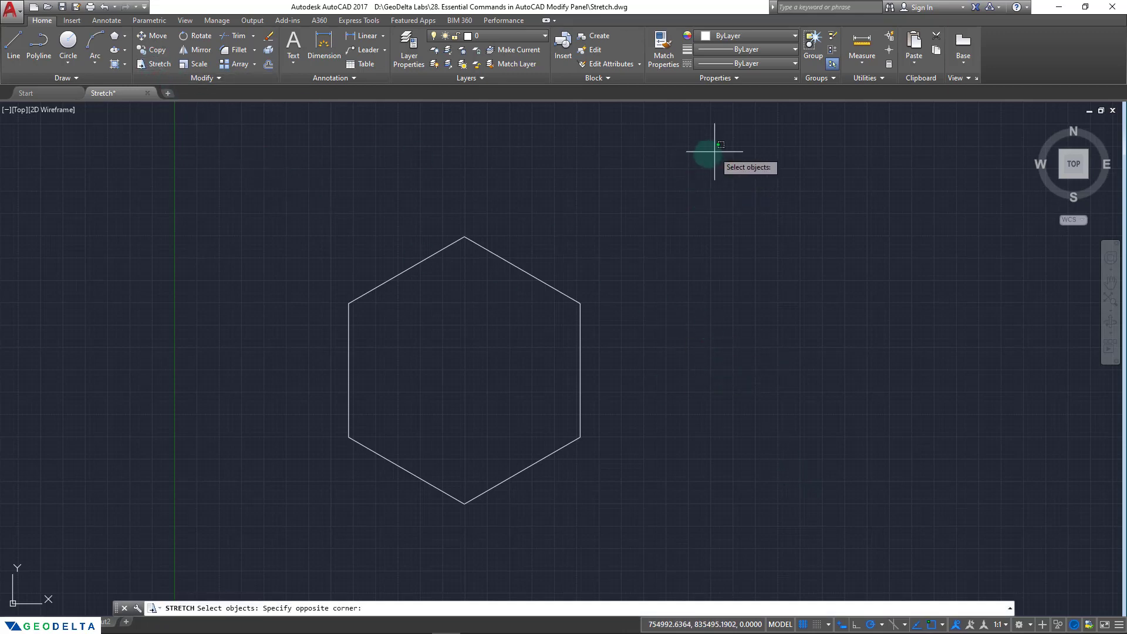
{"action": "left_click", "coordinate": [714, 152]}
{"action": "left_click", "coordinate": [282, 538]}
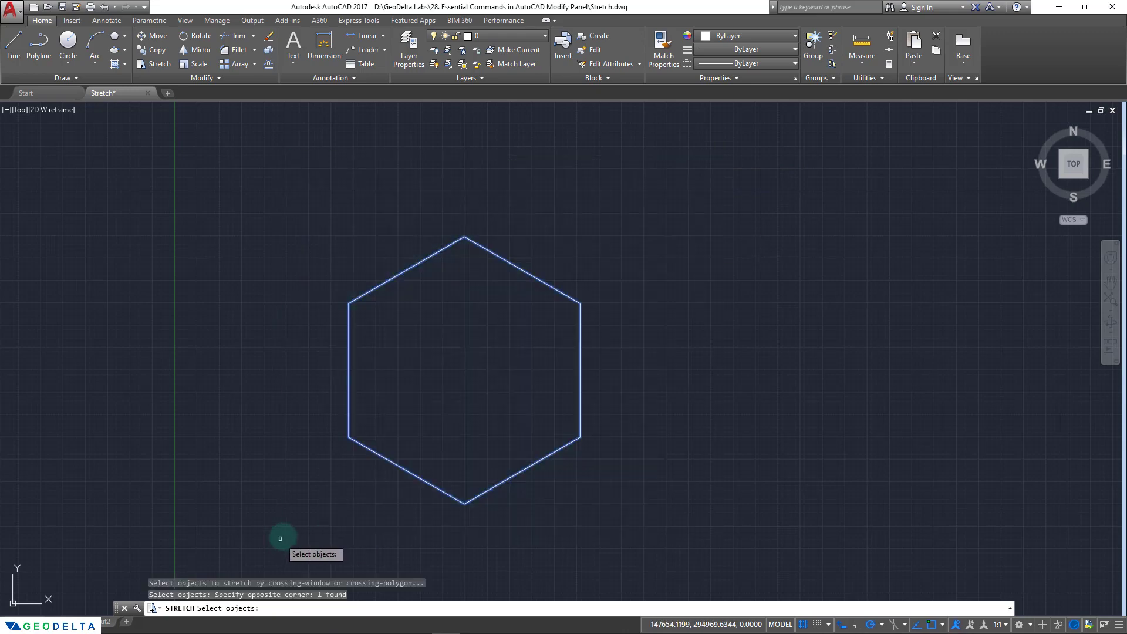
{"action": "key", "text": "Return"}
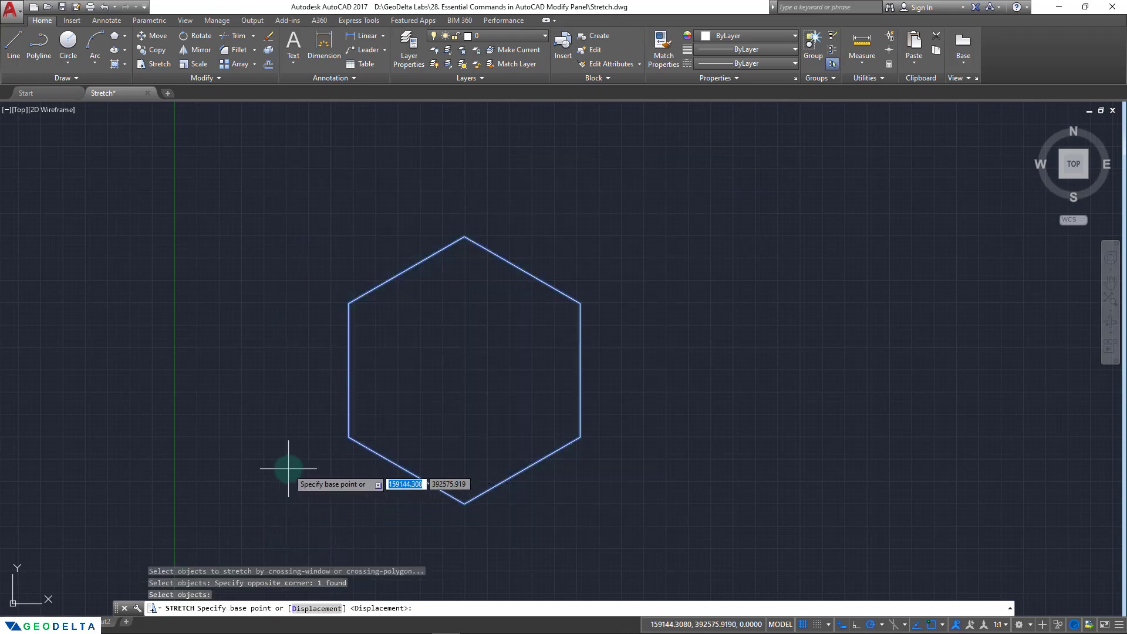
{"action": "left_click", "coordinate": [349, 303]}
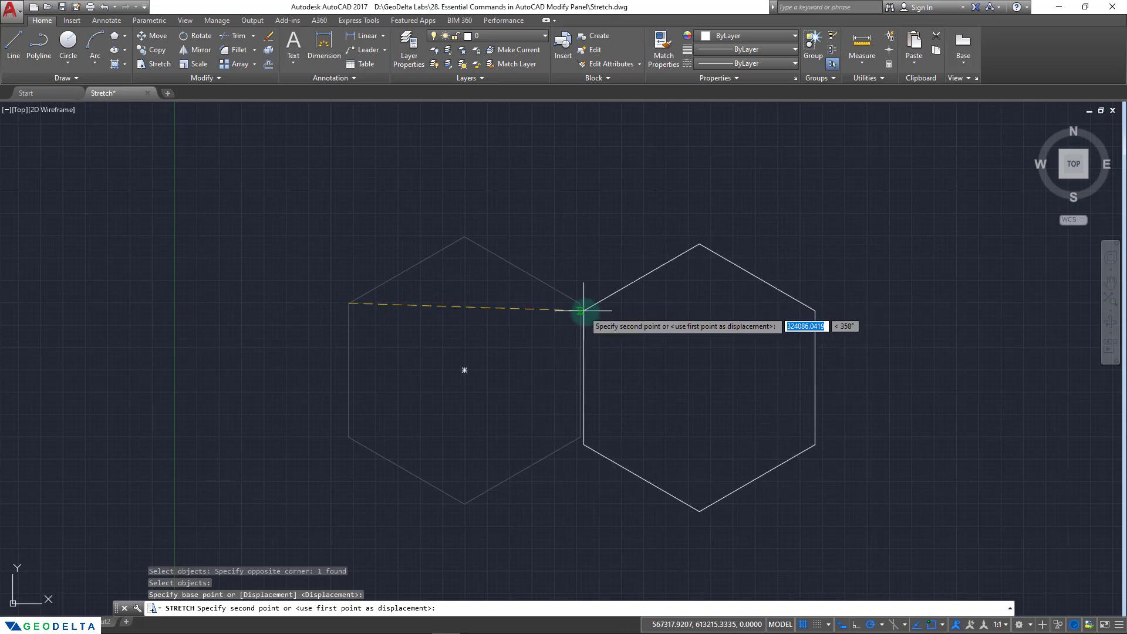
{"action": "left_click", "coordinate": [547, 319]}
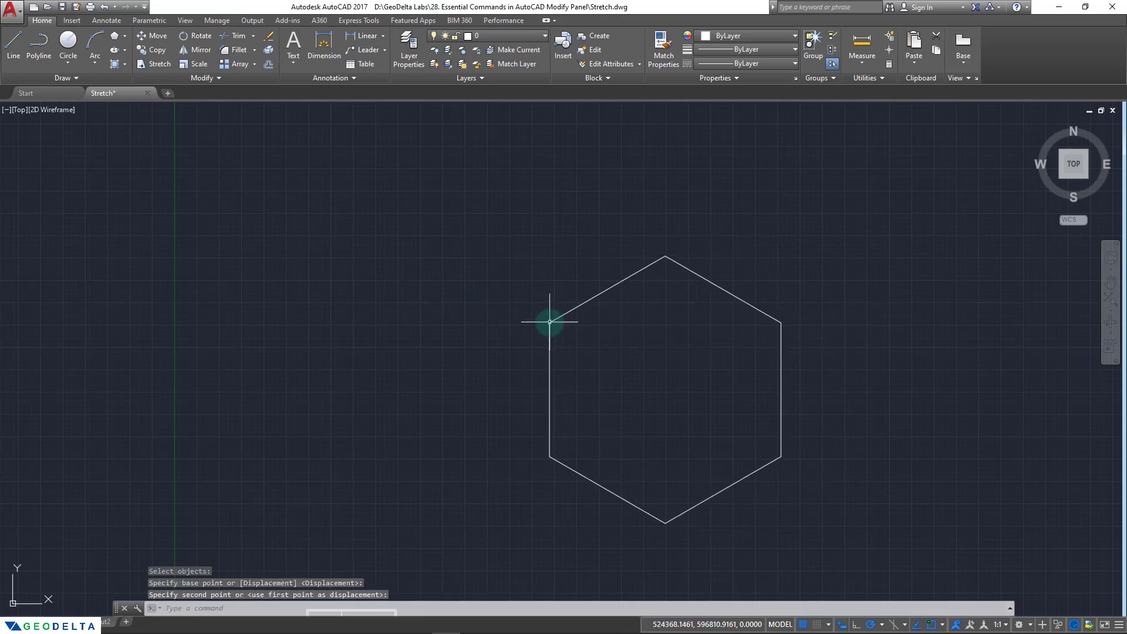
{"action": "key", "text": "ctrl+z"}
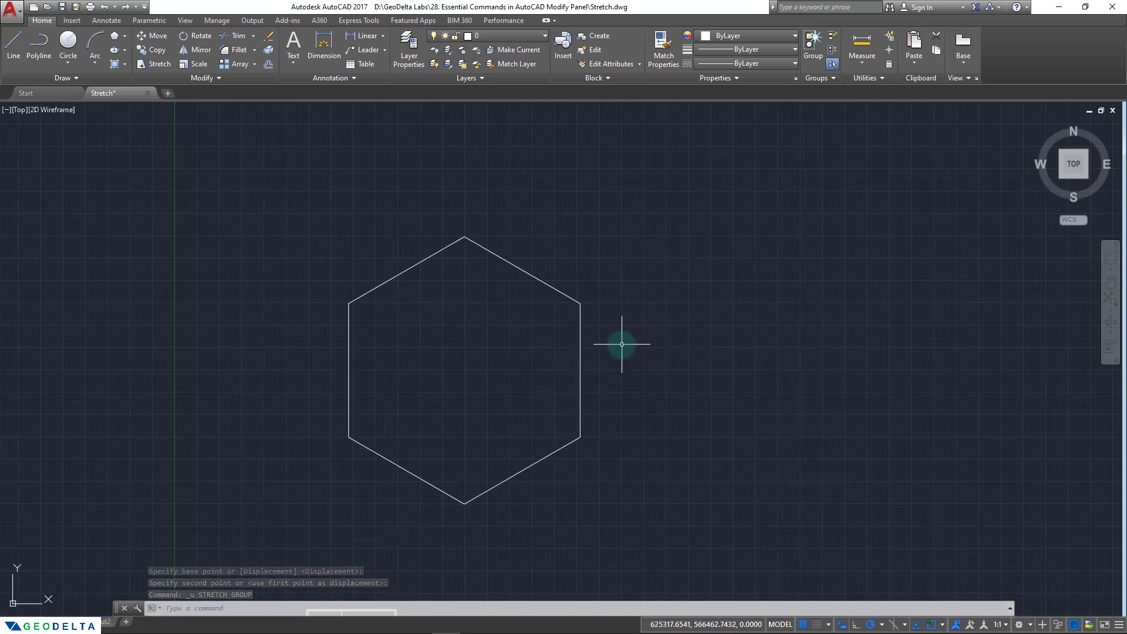
- Stretch the right end of the floor plan's dining table, with its three nearby chairs, about 21130 units horizontally to the right
{"action": "scroll", "coordinate": [621, 343], "scroll_direction": "down", "scroll_amount": 2}
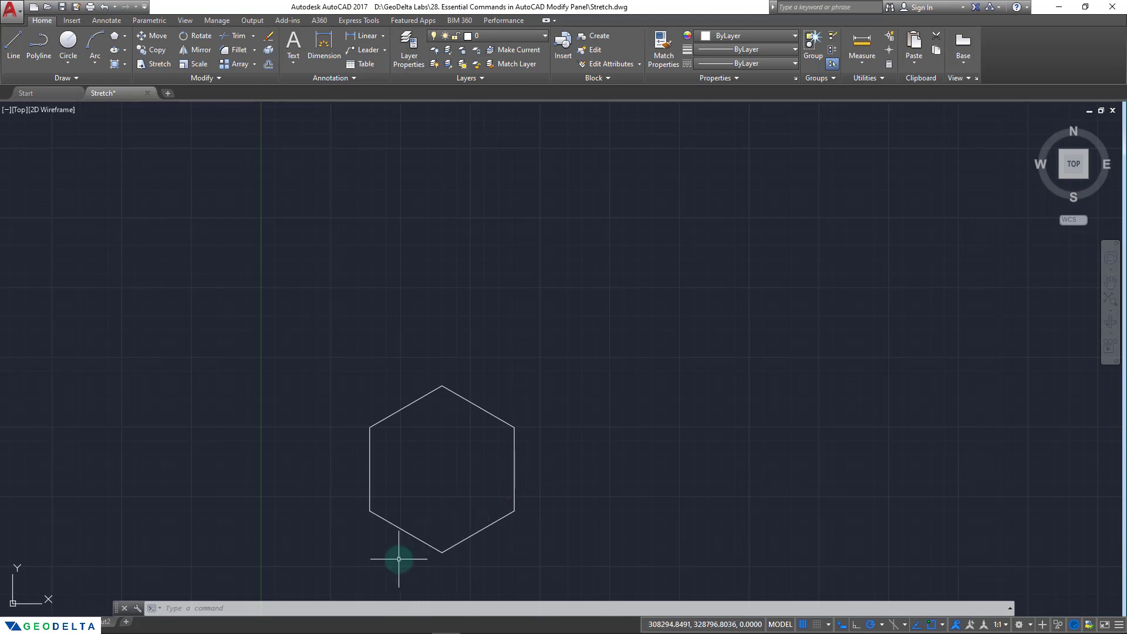
{"action": "middle_click_drag", "start_coordinate": [398, 559], "coordinate": [583, 345]}
{"action": "scroll", "coordinate": [534, 450], "scroll_direction": "up", "scroll_amount": 5}
{"action": "middle_click_drag", "start_coordinate": [638, 460], "coordinate": [534, 348]}
{"action": "scroll", "coordinate": [578, 458], "scroll_direction": "up", "scroll_amount": 2}
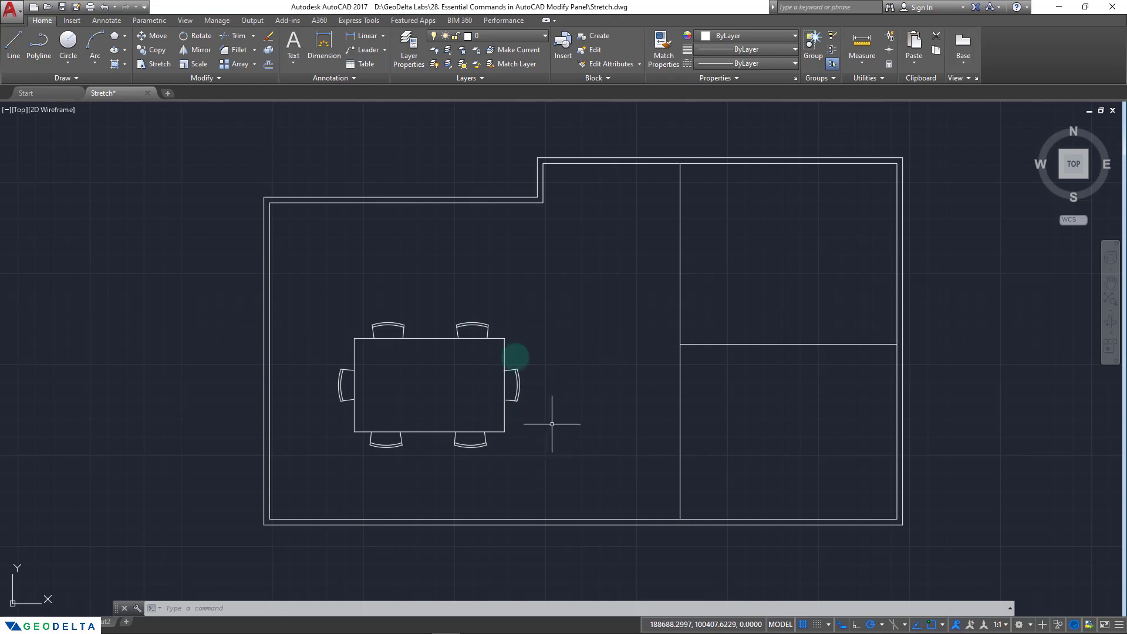
{"action": "left_click", "coordinate": [162, 64]}
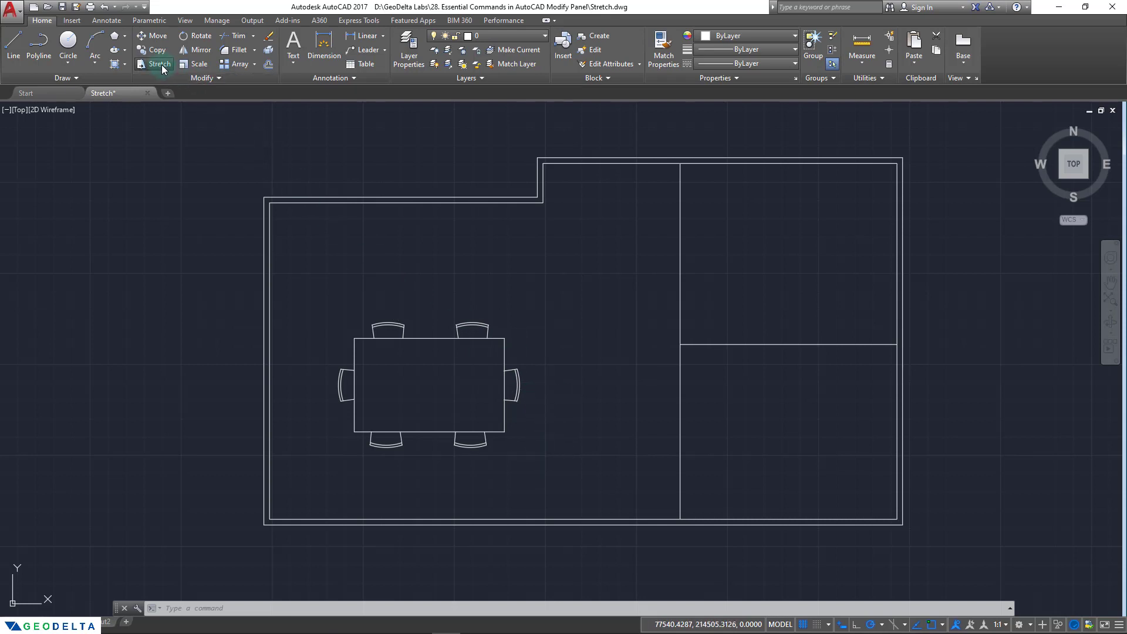
{"action": "left_click", "coordinate": [558, 462]}
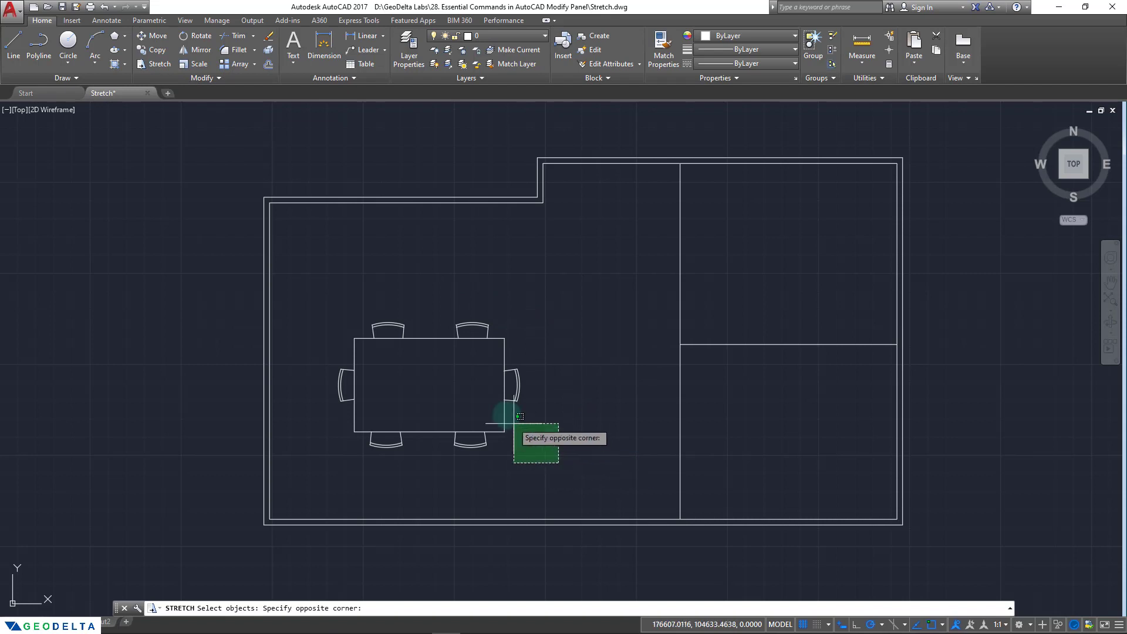
{"action": "left_click", "coordinate": [440, 296]}
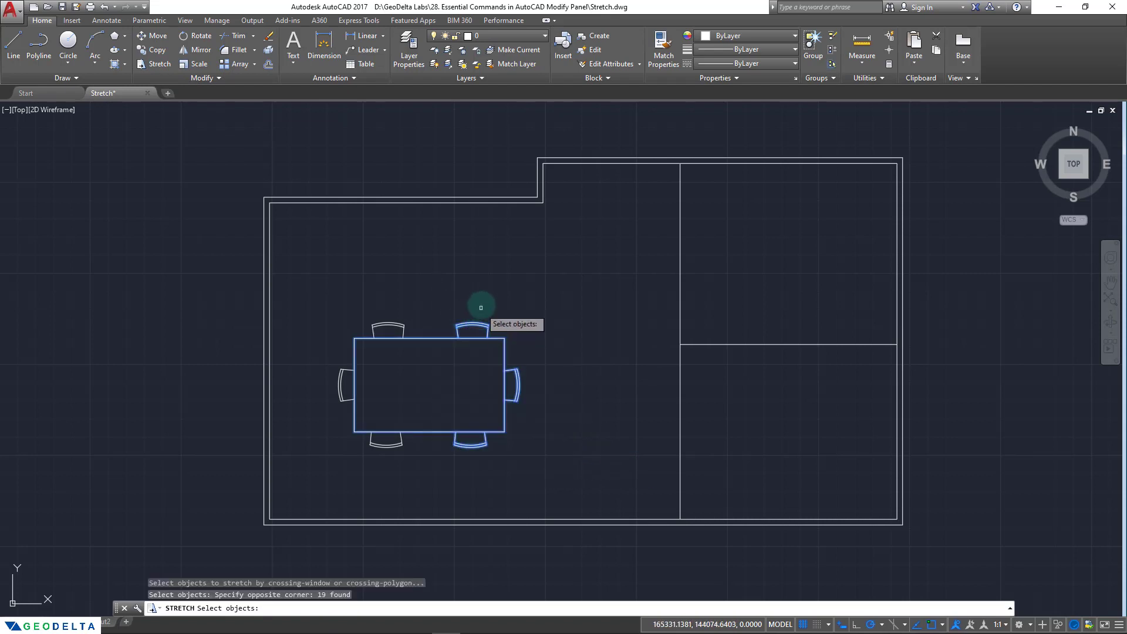
{"action": "key", "text": "Return"}
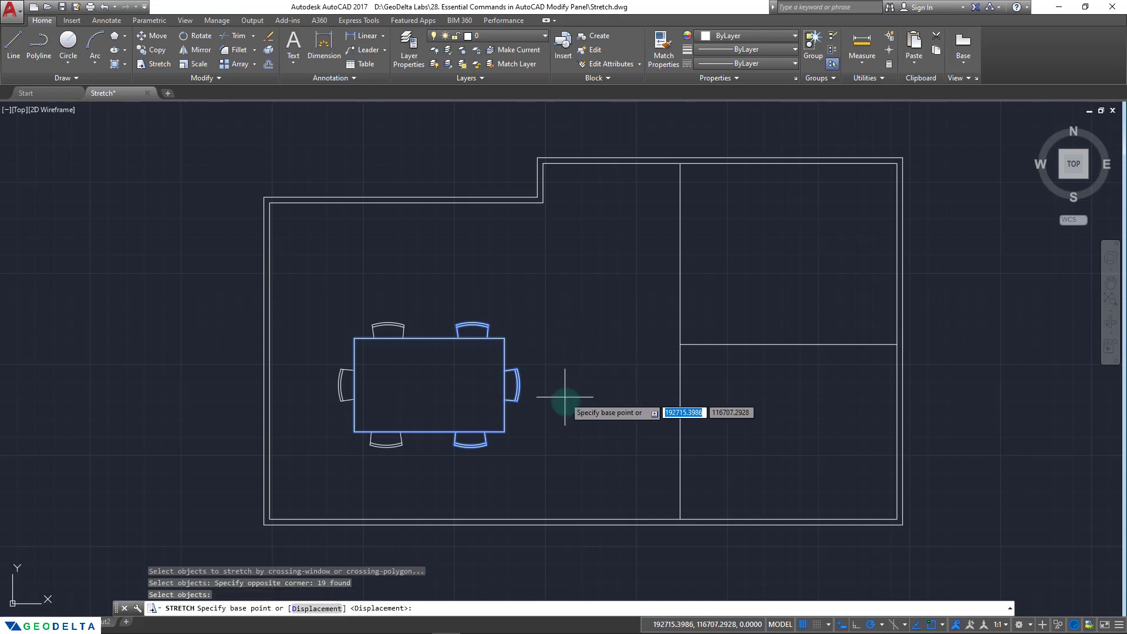
{"action": "left_click", "coordinate": [519, 384]}
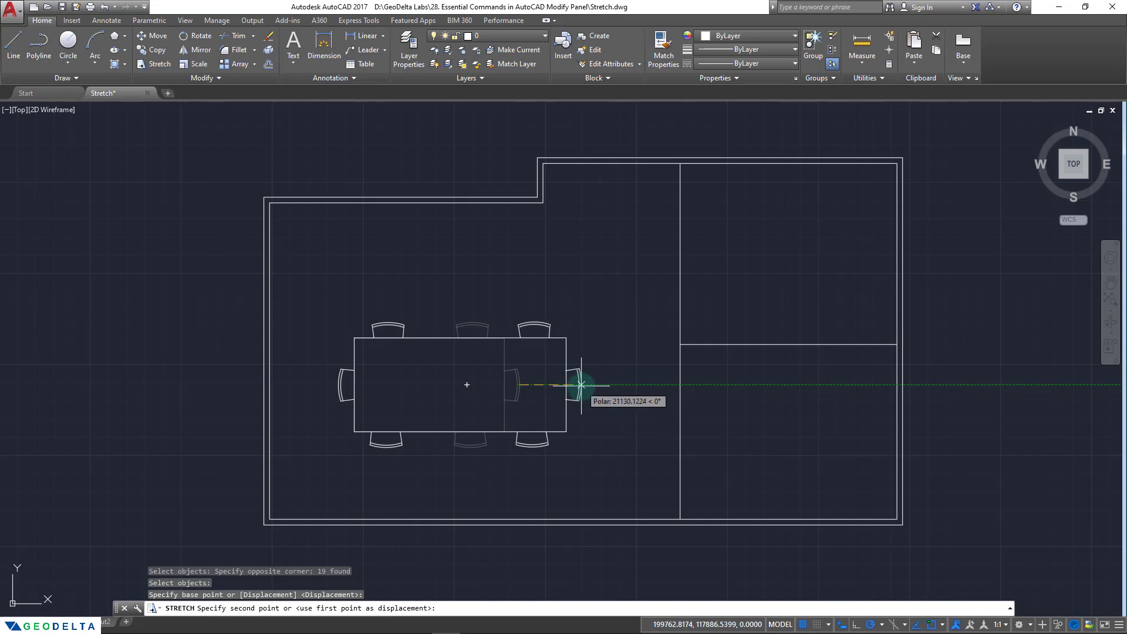
{"action": "left_click", "coordinate": [581, 385]}
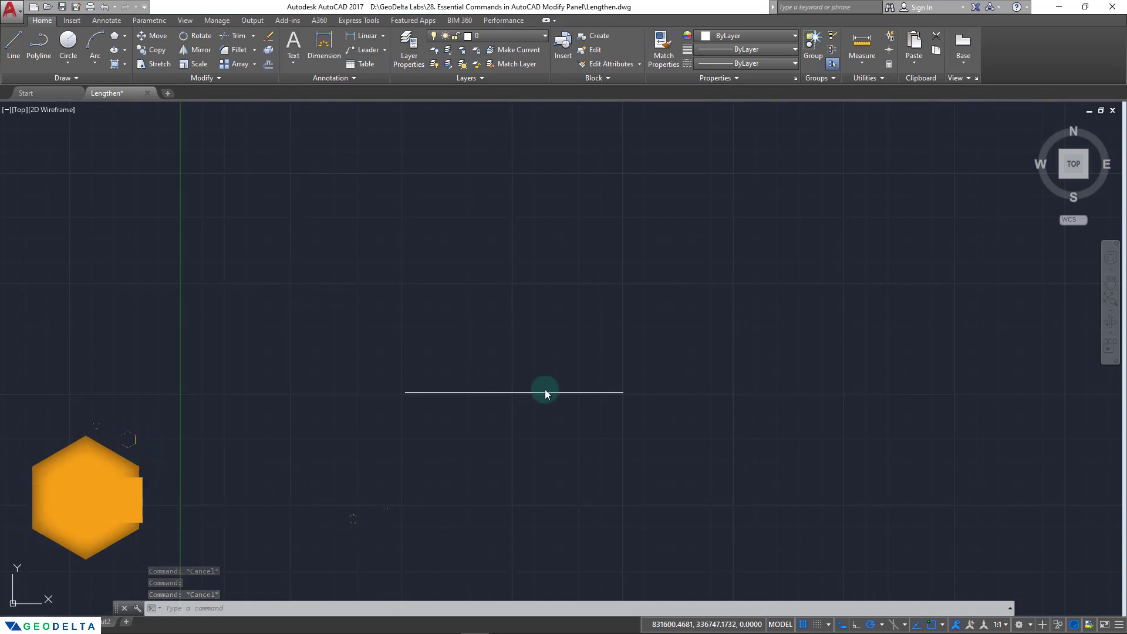
- Lengthen the horizontal line with the Dynamic option by extending its right end further right, and undo the change
{"action": "left_click", "coordinate": [219, 78]}
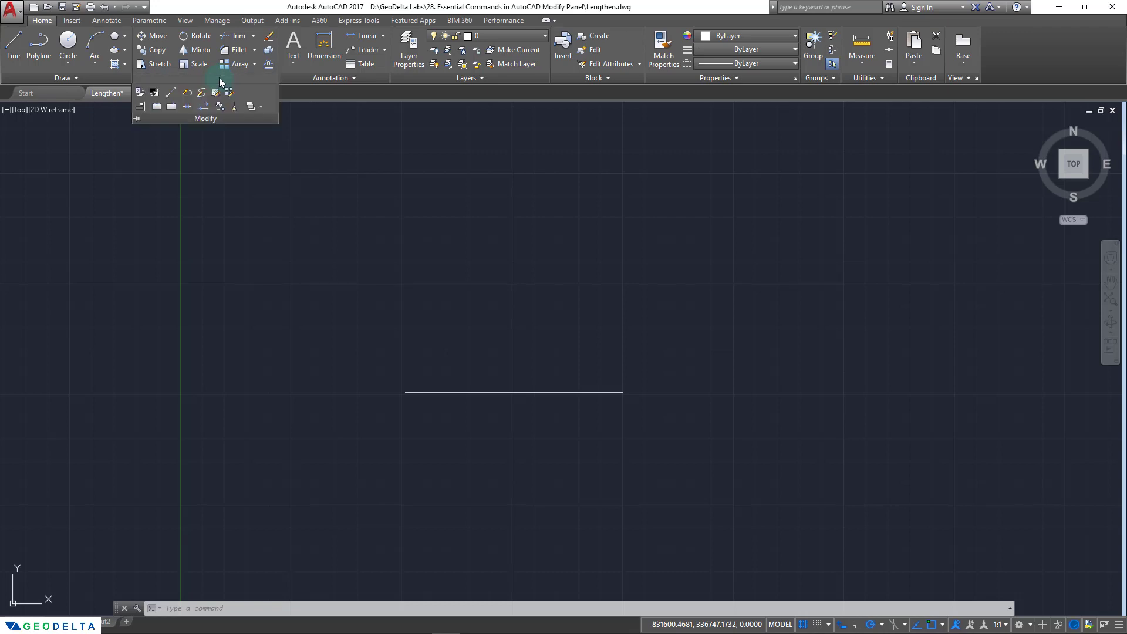
{"action": "left_click", "coordinate": [172, 94]}
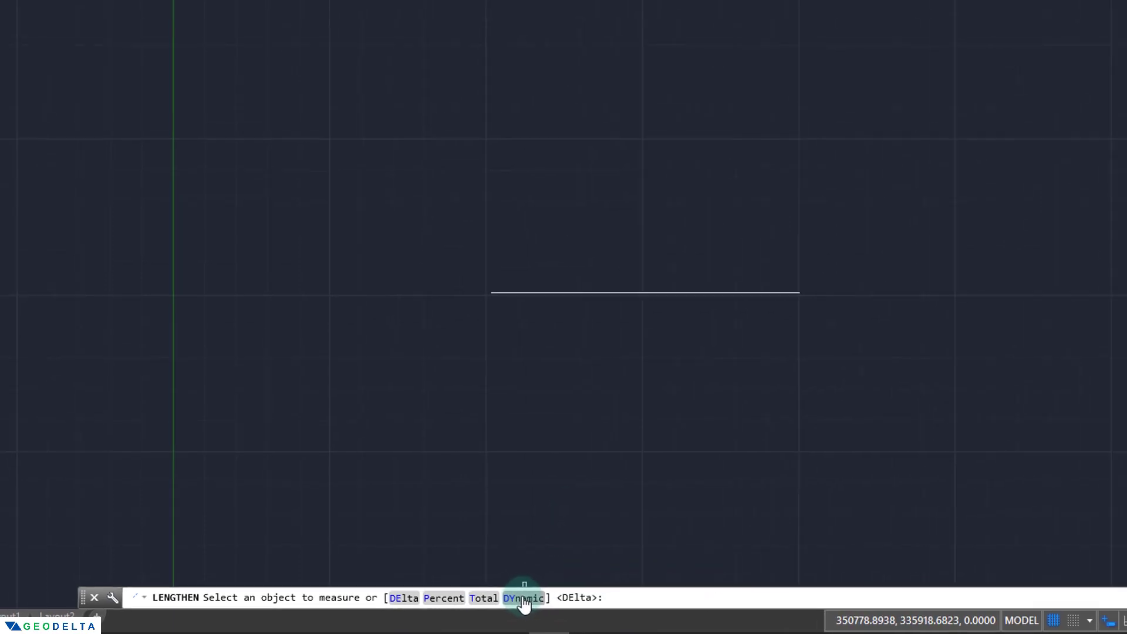
{"action": "right_click", "coordinate": [453, 301]}
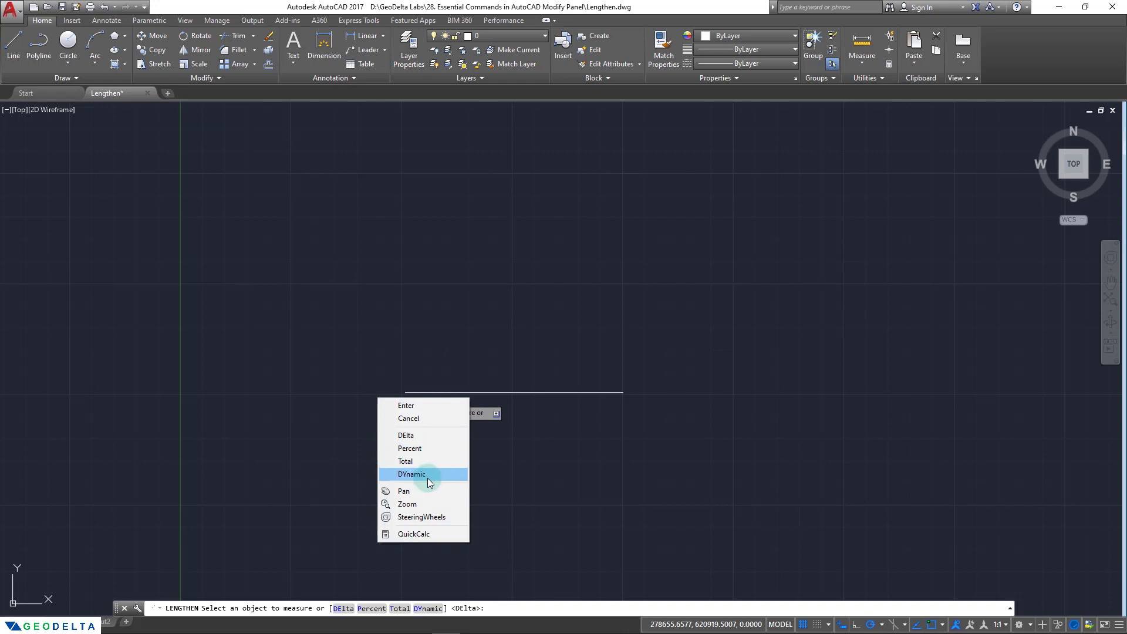
{"action": "left_click", "coordinate": [427, 475]}
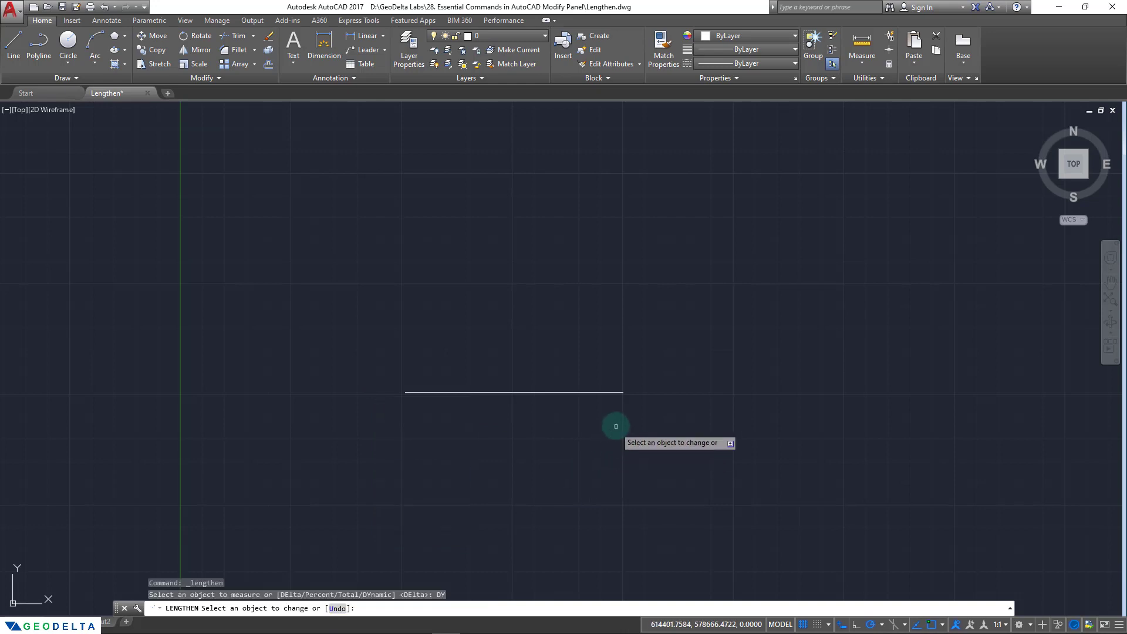
{"action": "left_click", "coordinate": [610, 392]}
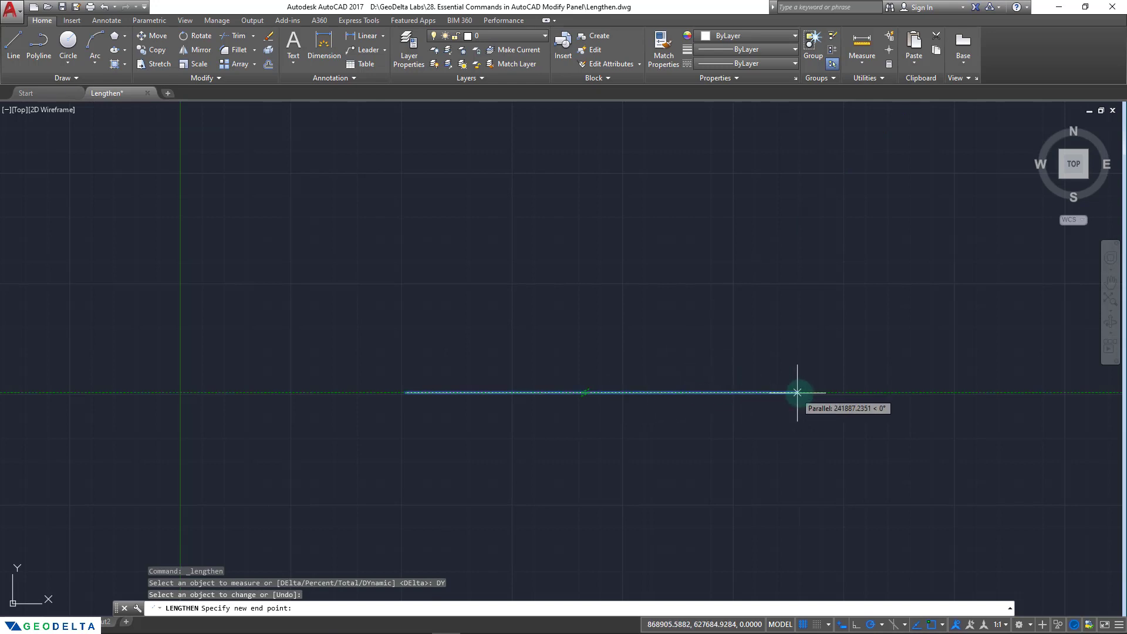
{"action": "left_click", "coordinate": [988, 384]}
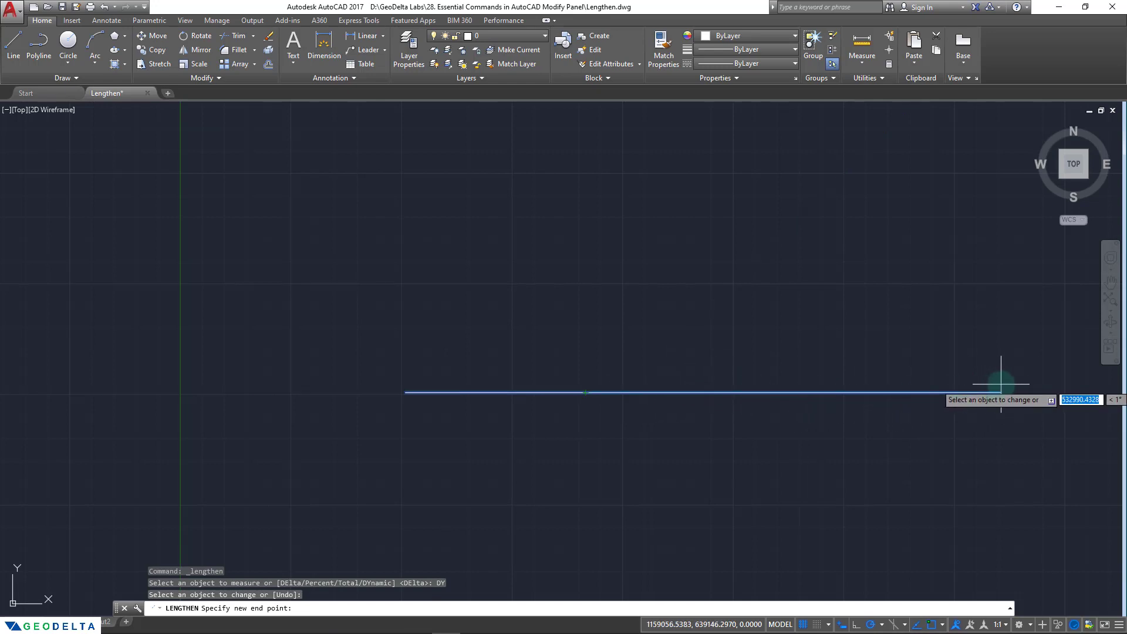
{"action": "left_click", "coordinate": [979, 391]}
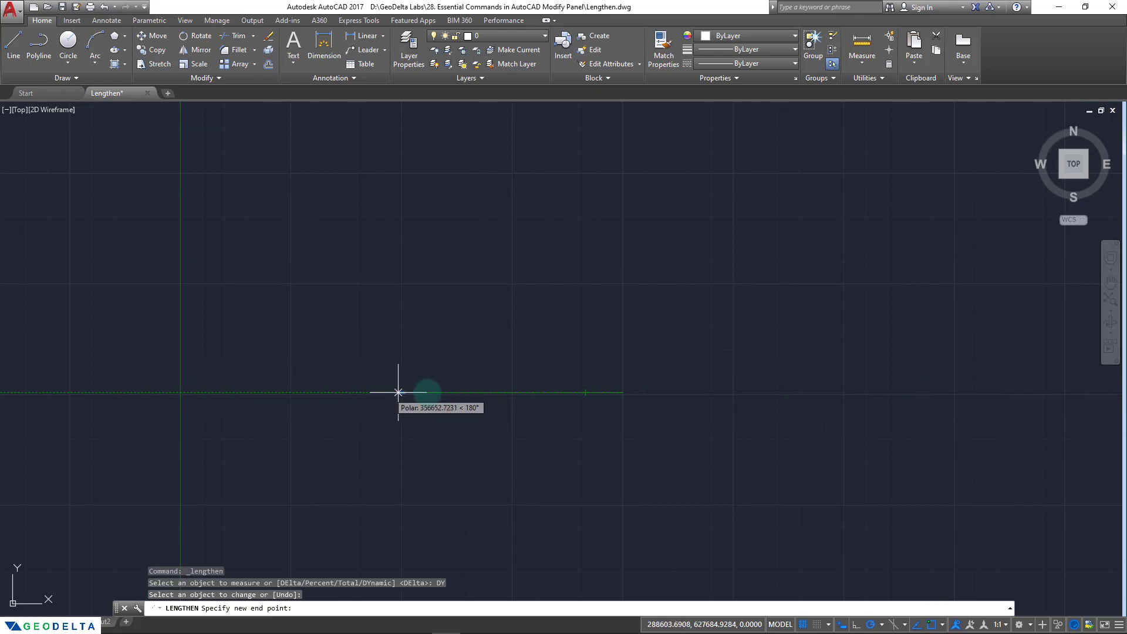
{"action": "middle_click_drag", "start_coordinate": [666, 389], "coordinate": [541, 376]}
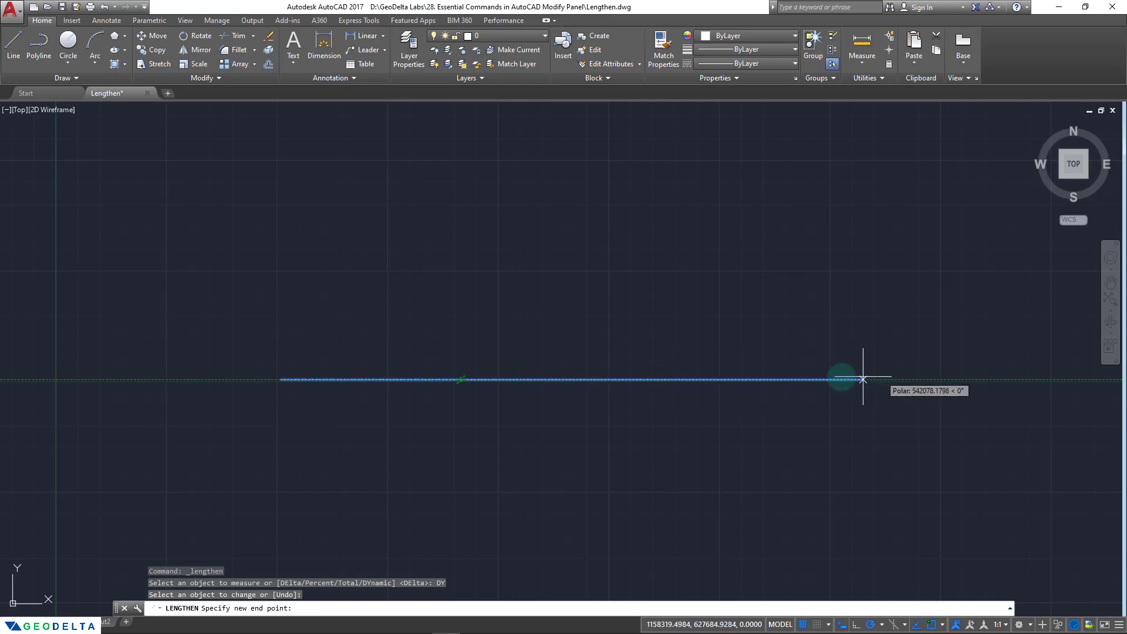
{"action": "left_click", "coordinate": [830, 379]}
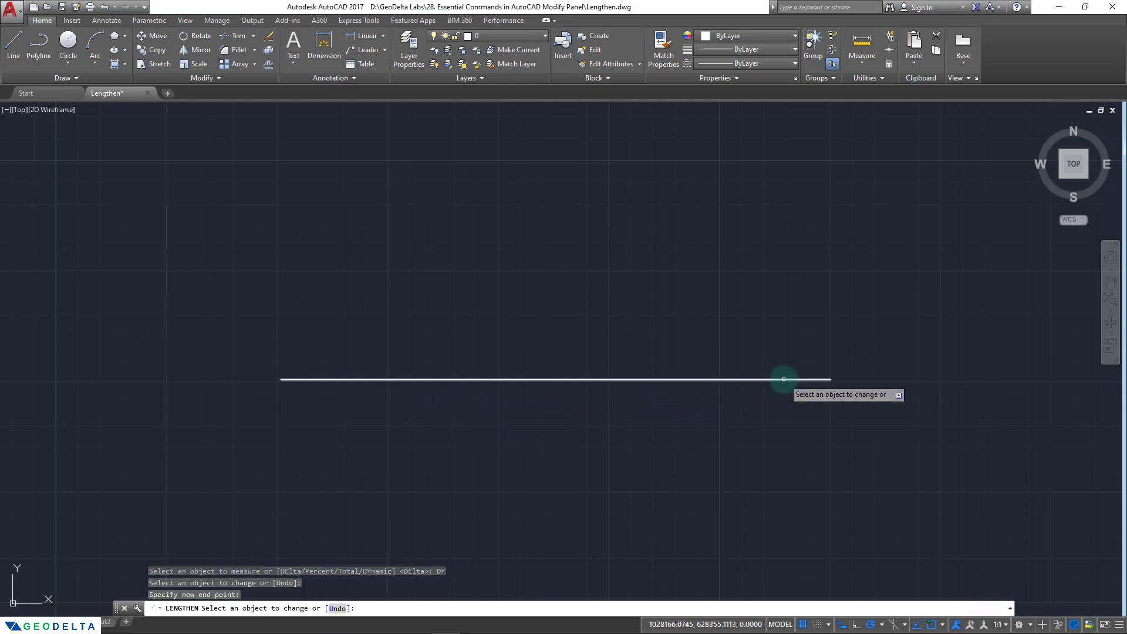
{"action": "scroll", "coordinate": [528, 410], "scroll_direction": "down", "scroll_amount": 4}
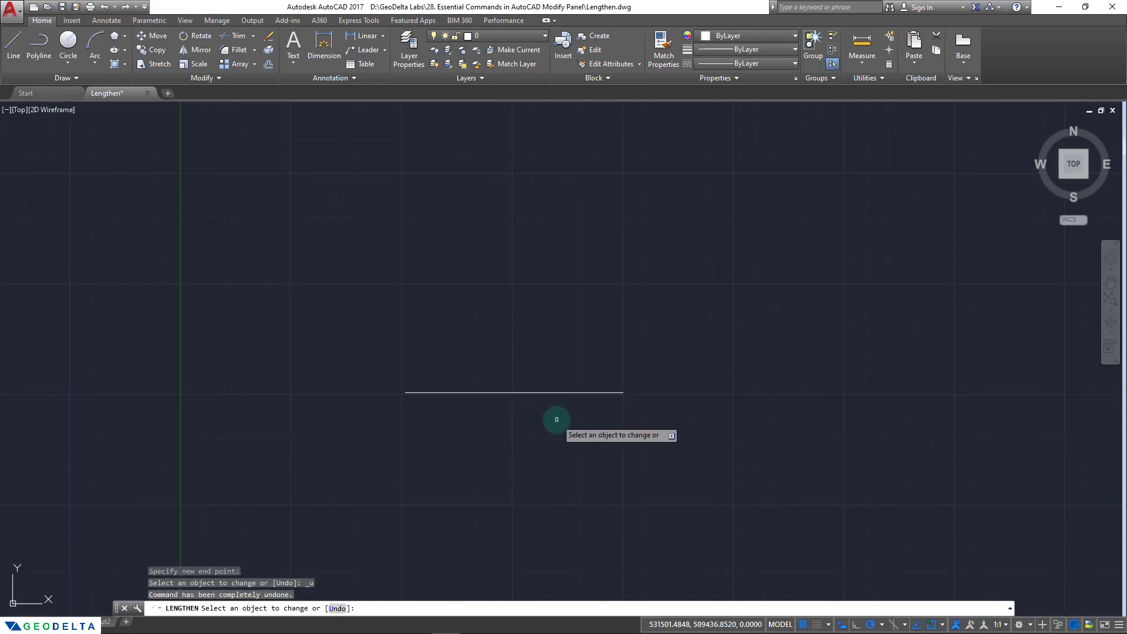
{"action": "key", "text": "Escape"}
- Lengthen the line with the Percent option at 200 percent, applying it twice in succession
{"action": "left_click", "coordinate": [205, 78]}
{"action": "left_click", "coordinate": [171, 94]}
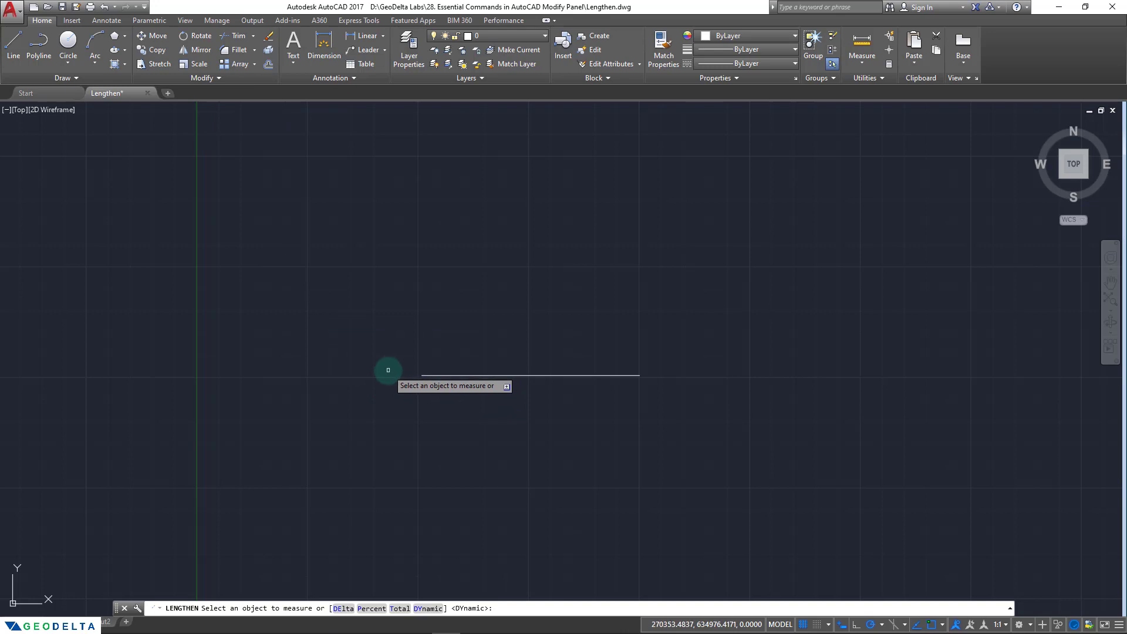
{"action": "right_click", "coordinate": [391, 370]}
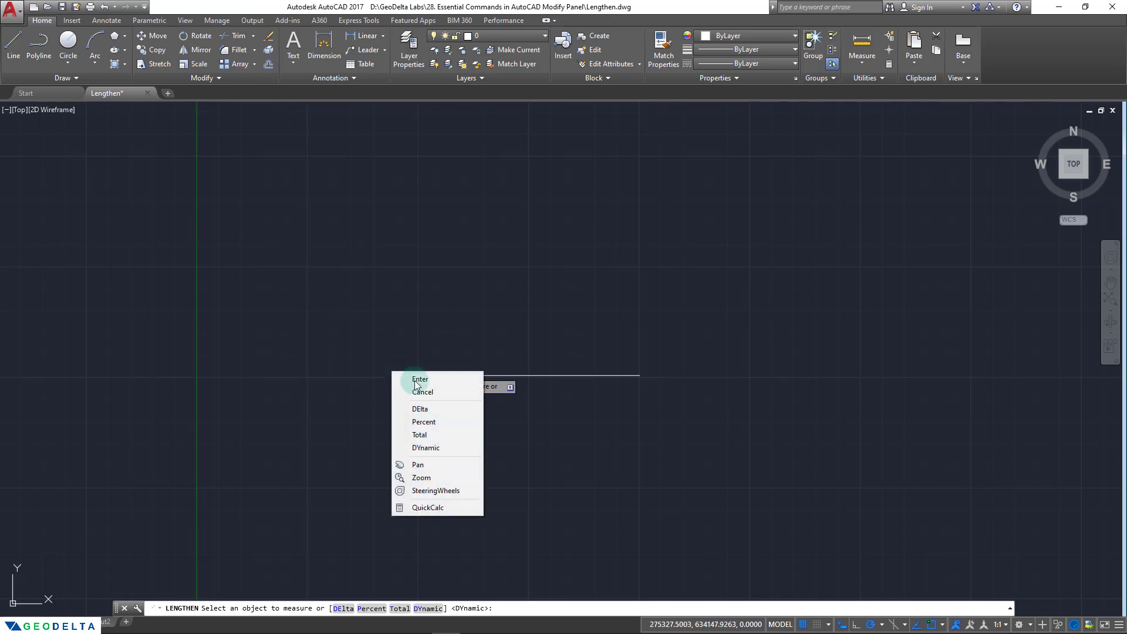
{"action": "left_click", "coordinate": [434, 422]}
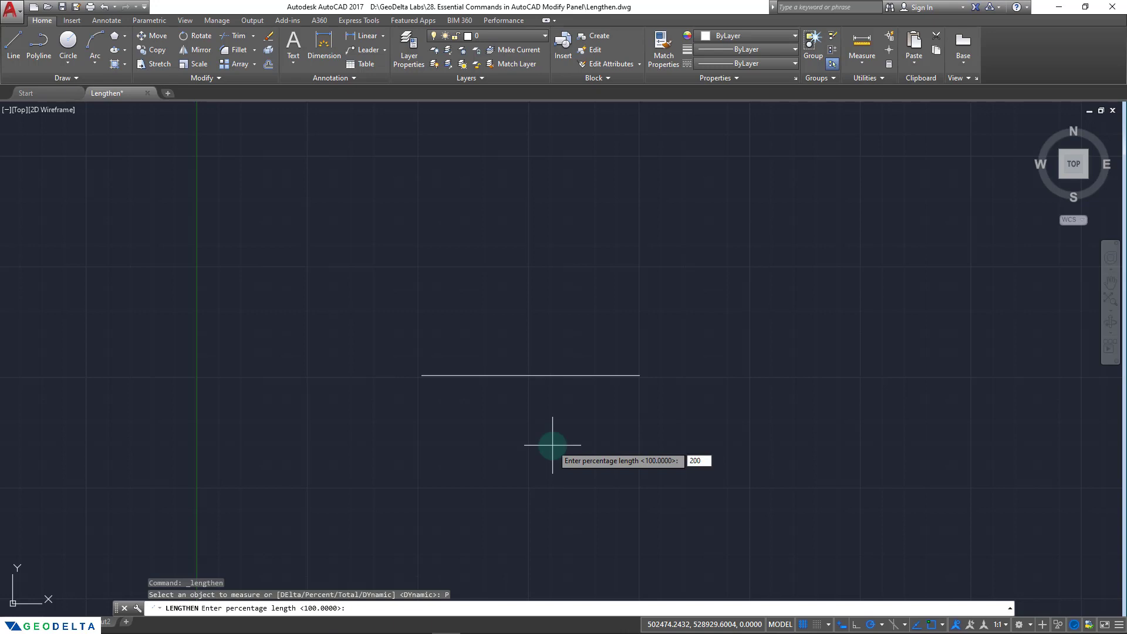
{"action": "key", "text": "Return"}
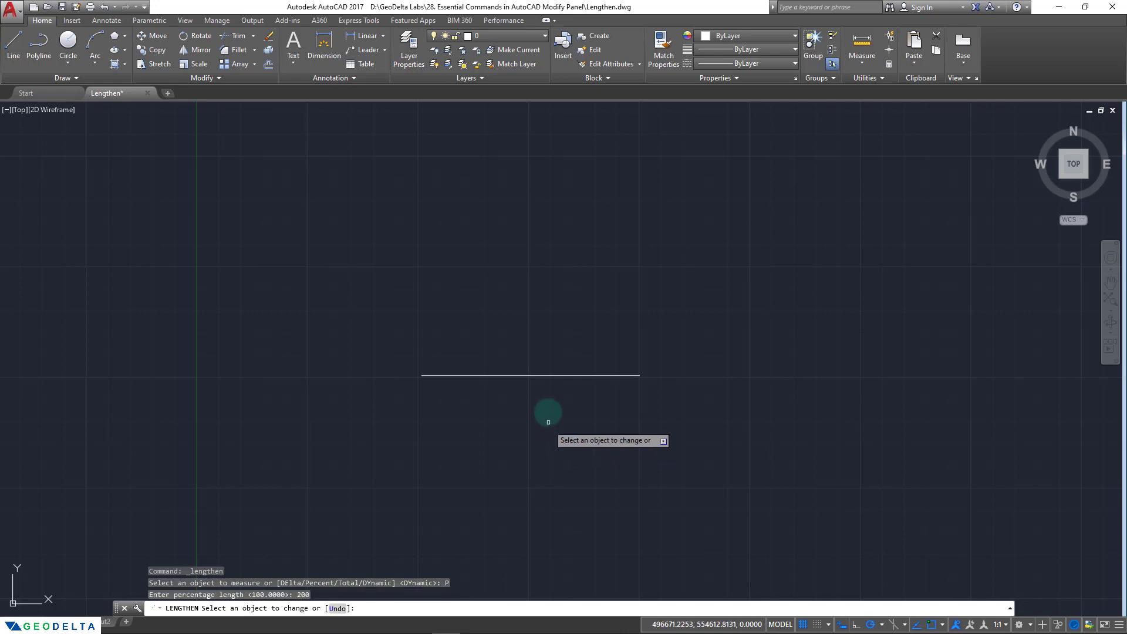
{"action": "left_click", "coordinate": [543, 376]}
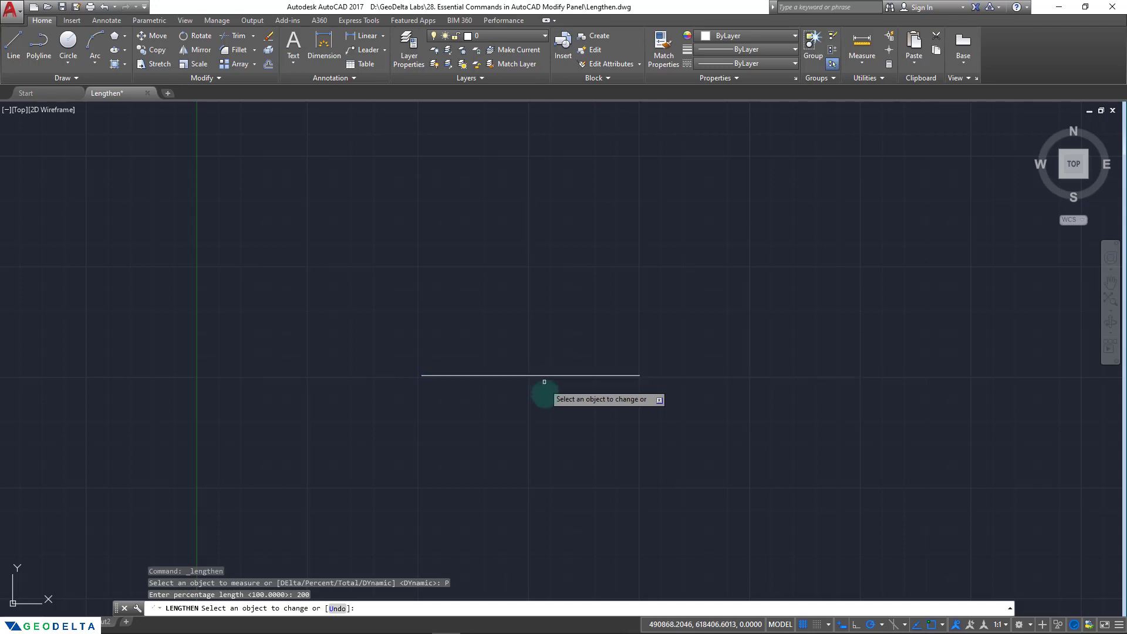
{"action": "left_click", "coordinate": [613, 377]}
{"action": "scroll", "coordinate": [654, 478], "scroll_direction": "down", "scroll_amount": 2}
{"action": "middle_click_drag", "start_coordinate": [654, 477], "coordinate": [541, 426]}
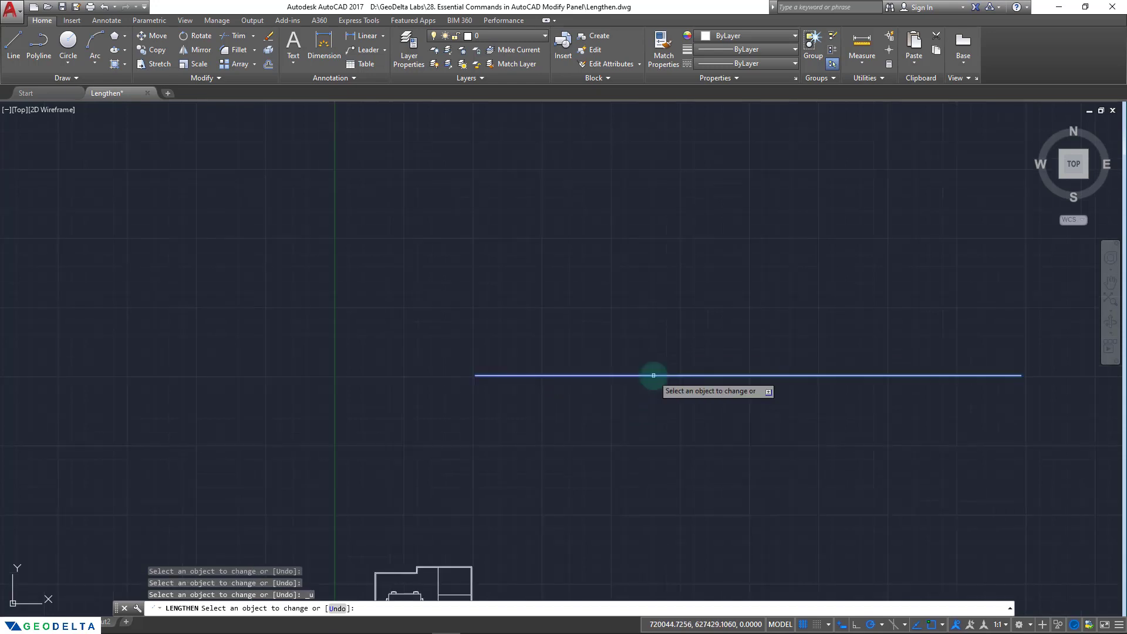
- Undo the last 200 percent lengthening and reapply it to the line
{"action": "key", "text": "ctrl+z"}
{"action": "left_click", "coordinate": [664, 373]}
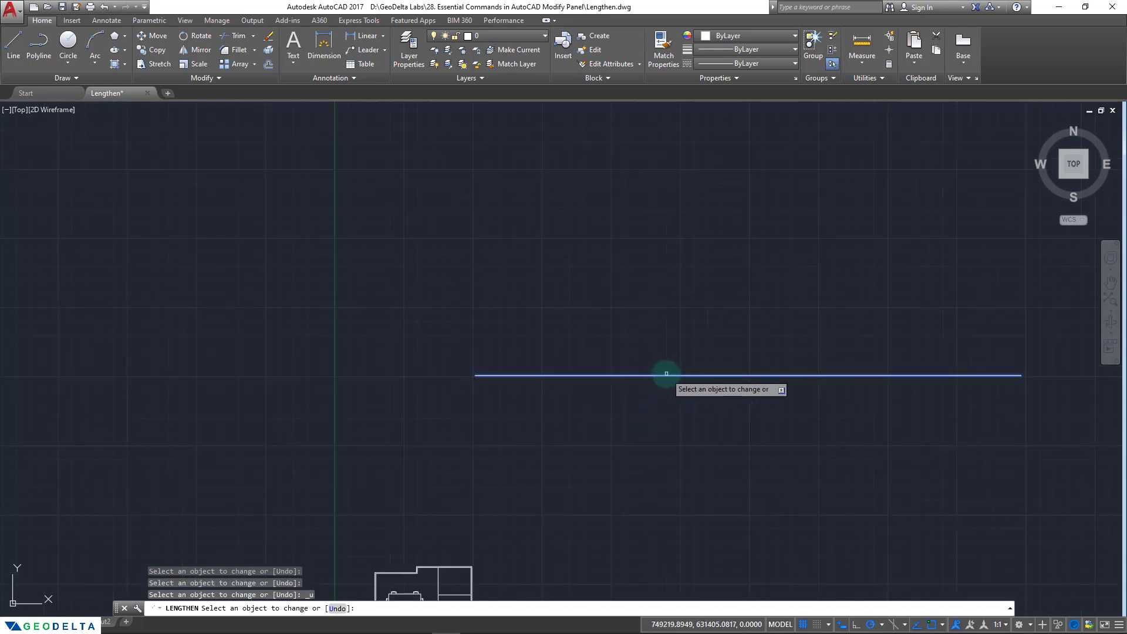
{"action": "middle_click_drag", "start_coordinate": [724, 407], "coordinate": [503, 368]}
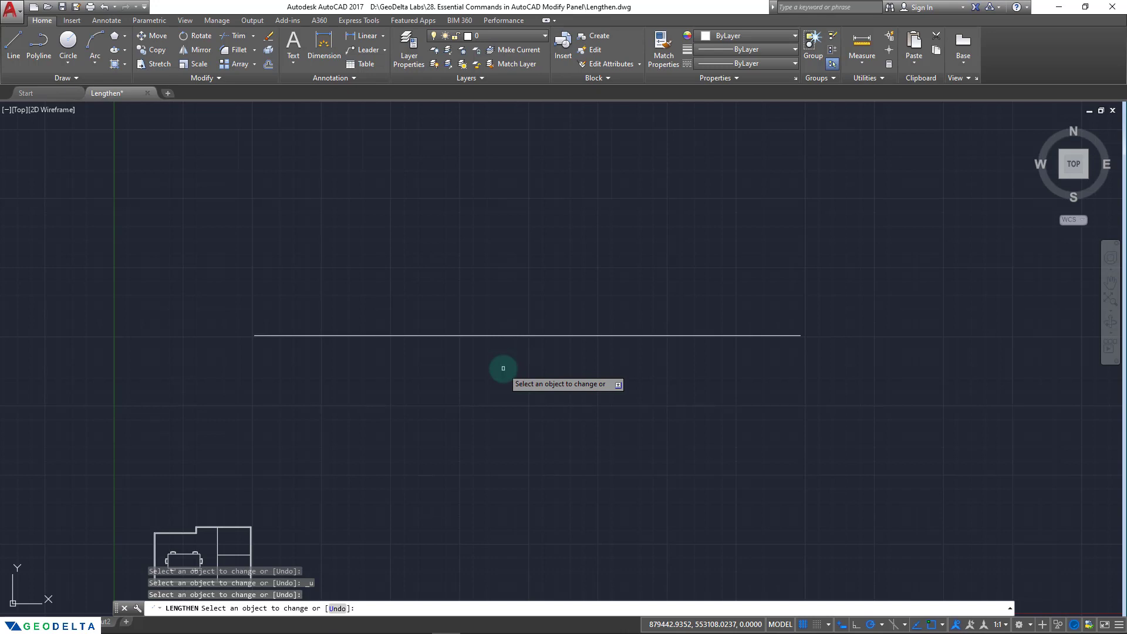
- Finish the percentage lengthening, select the line to inspect its full extent, and undo the whole Lengthen operation
{"action": "key", "text": "Return"}
{"action": "left_click", "coordinate": [619, 336]}
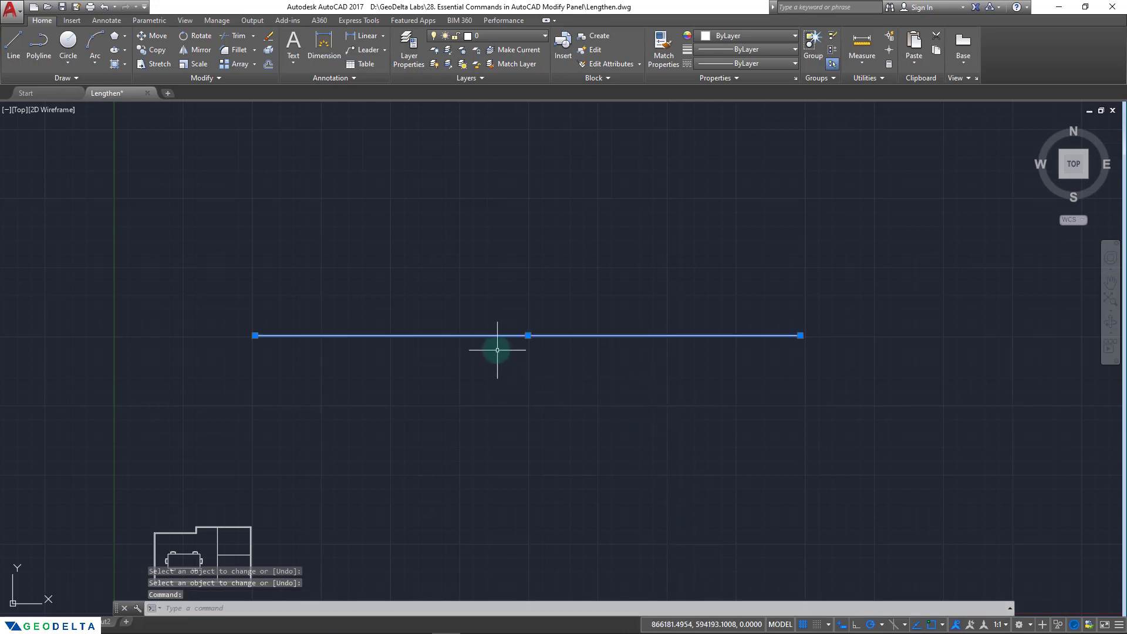
{"action": "key", "text": "Escape"}
{"action": "key", "text": "ctrl+z"}
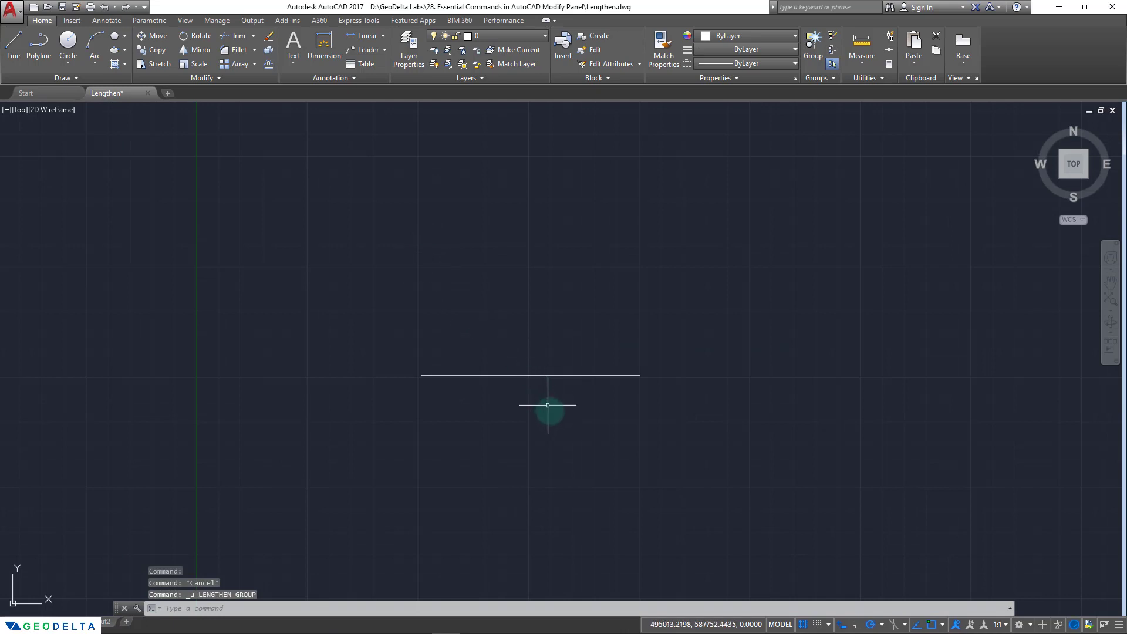
- Lengthen the line at its left end by a delta length of 1000000 with the Lengthen command
{"action": "middle_click_drag", "start_coordinate": [550, 415], "coordinate": [524, 362]}
{"action": "left_click", "coordinate": [203, 77]}
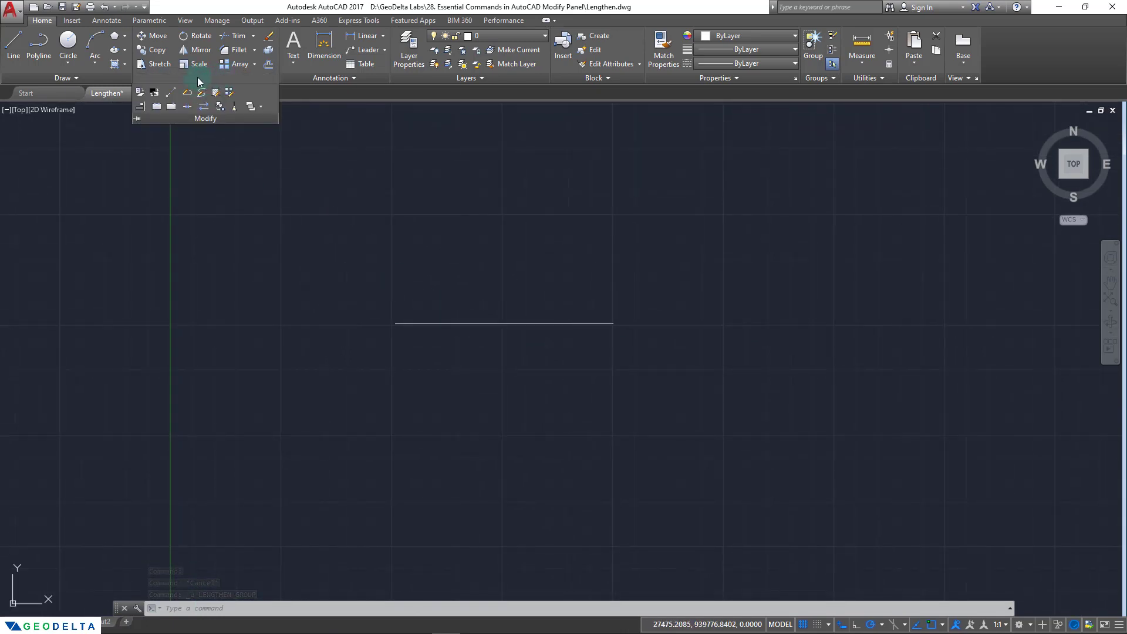
{"action": "left_click", "coordinate": [171, 93]}
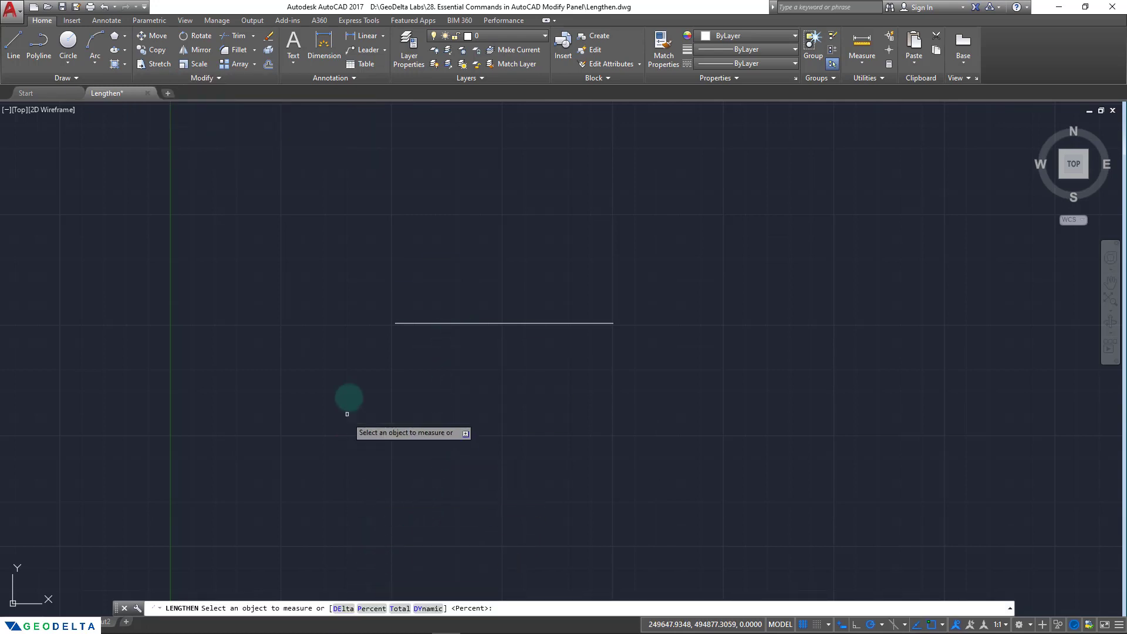
{"action": "right_click", "coordinate": [373, 343]}
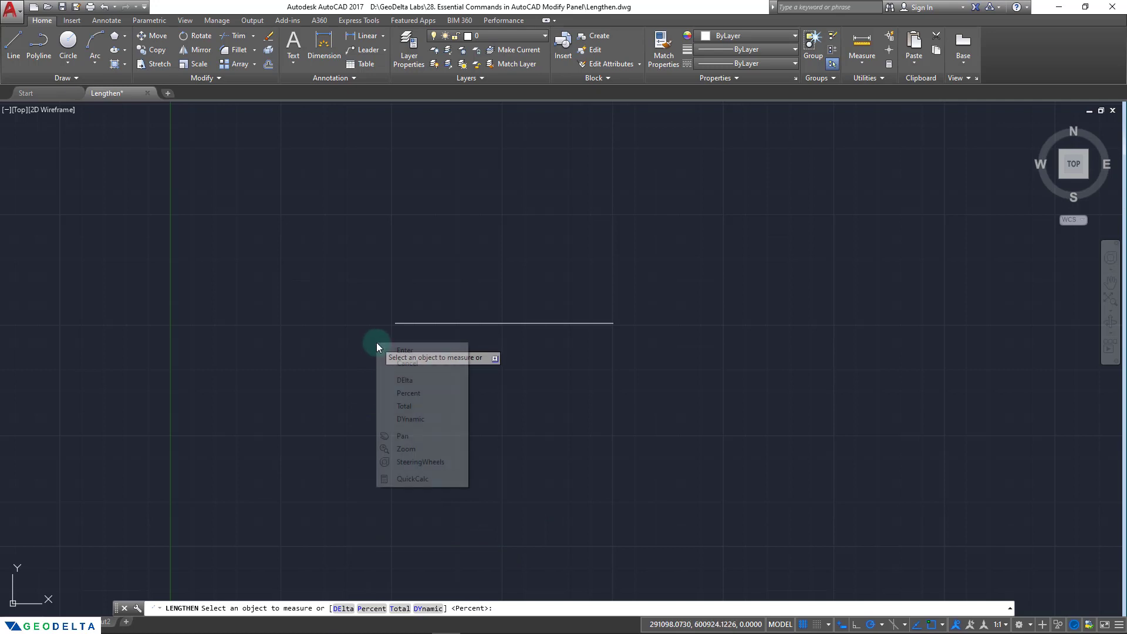
{"action": "left_click", "coordinate": [425, 379]}
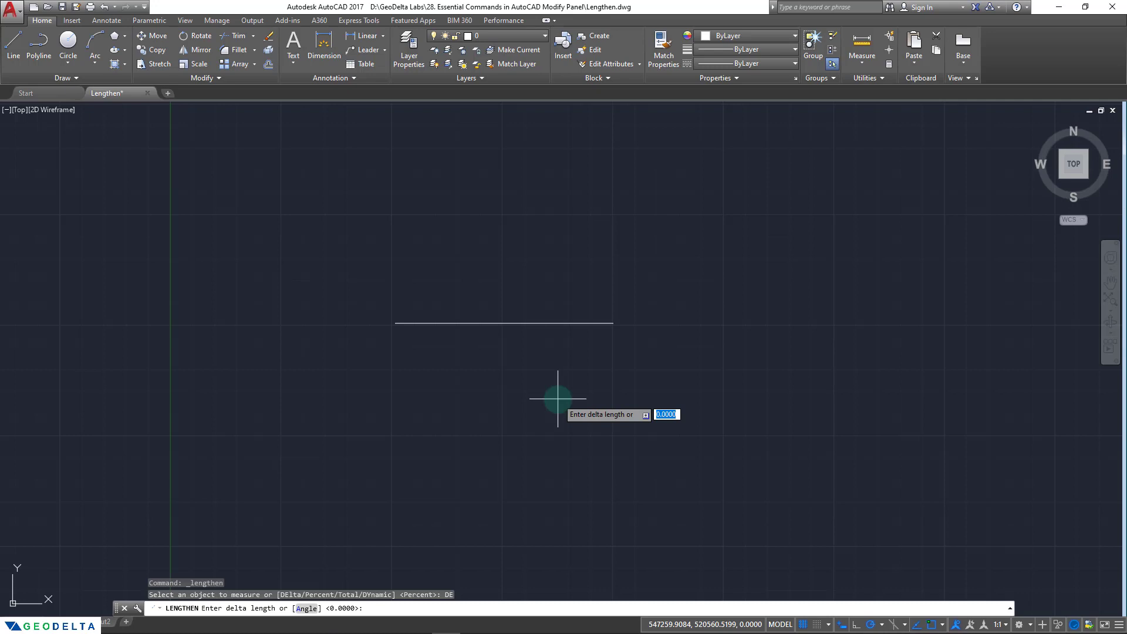
{"action": "type", "text": "1"}
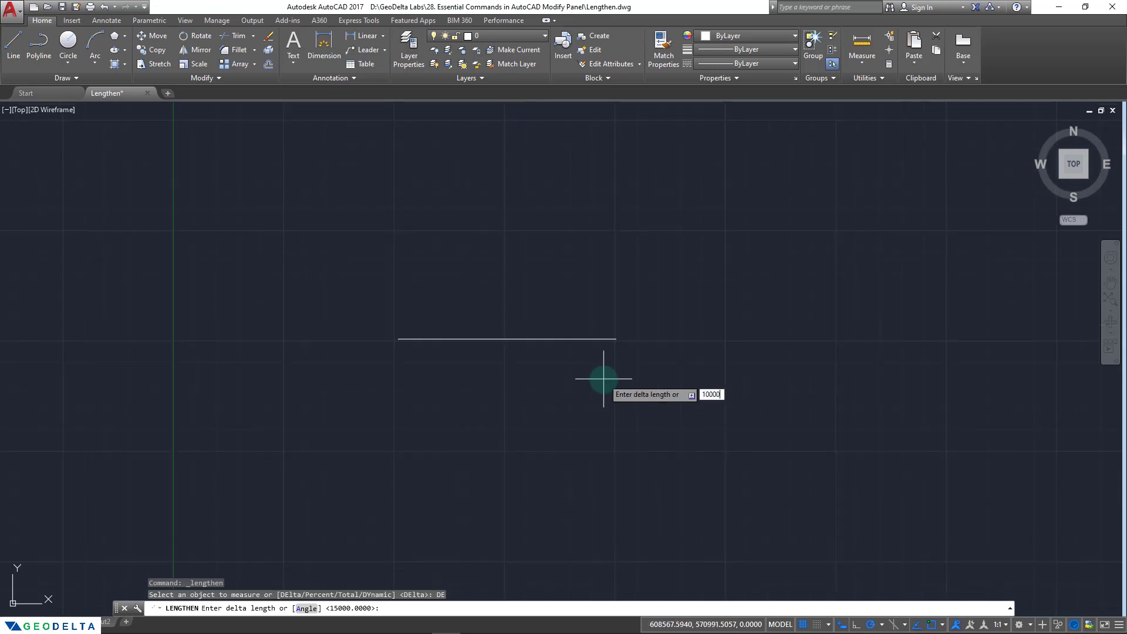
{"action": "key", "text": "Return"}
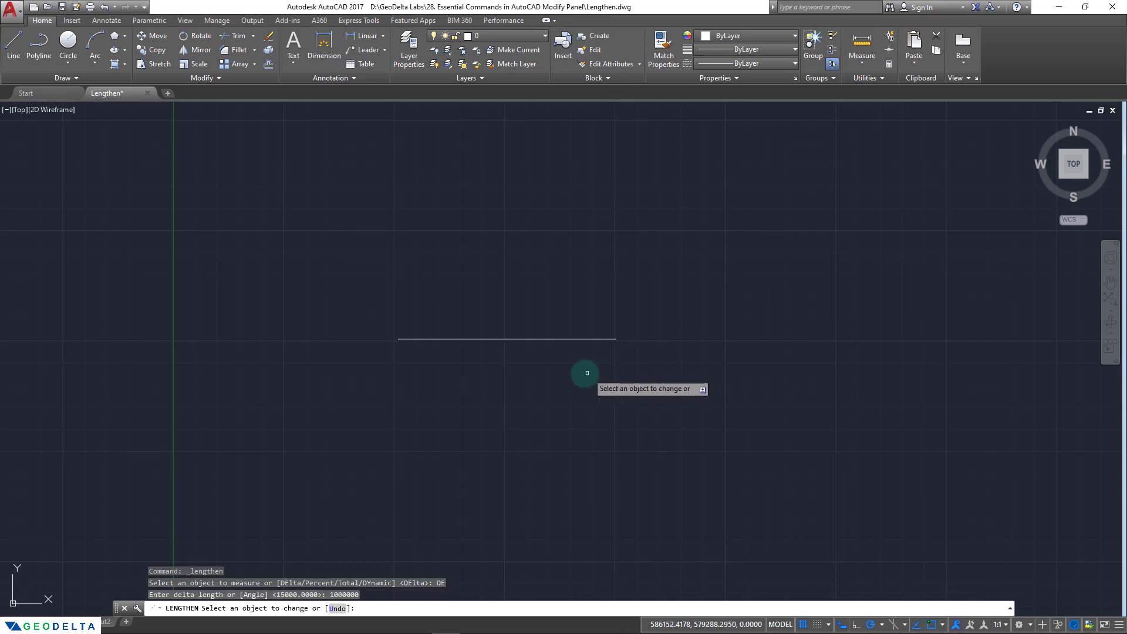
{"action": "scroll", "coordinate": [601, 339], "scroll_direction": "down", "scroll_amount": 1}
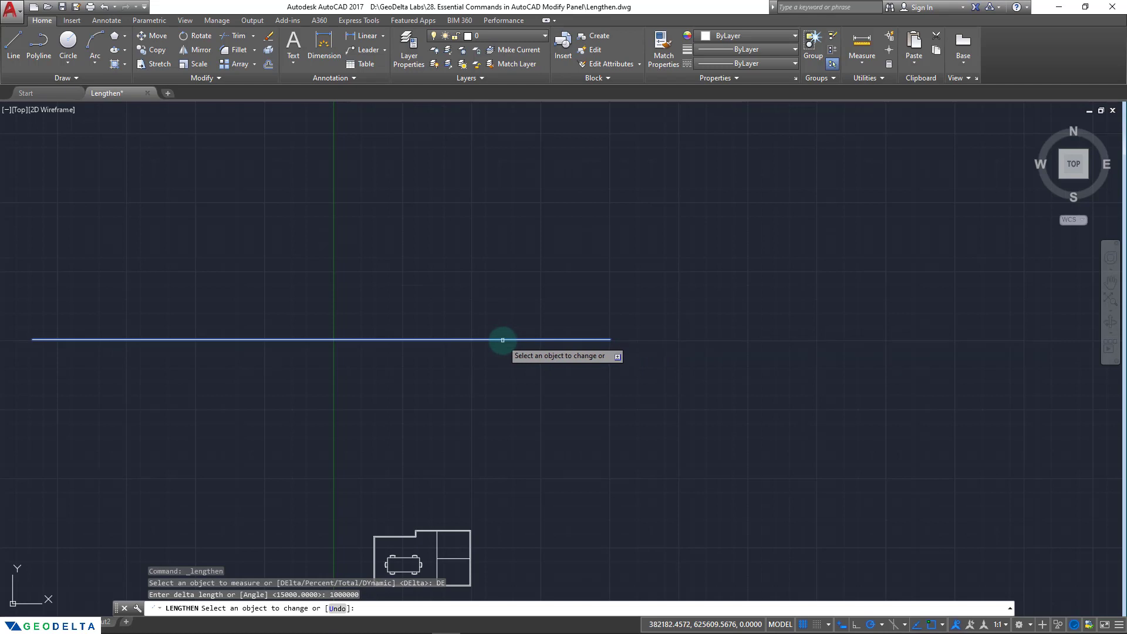
{"action": "left_click", "coordinate": [503, 339]}
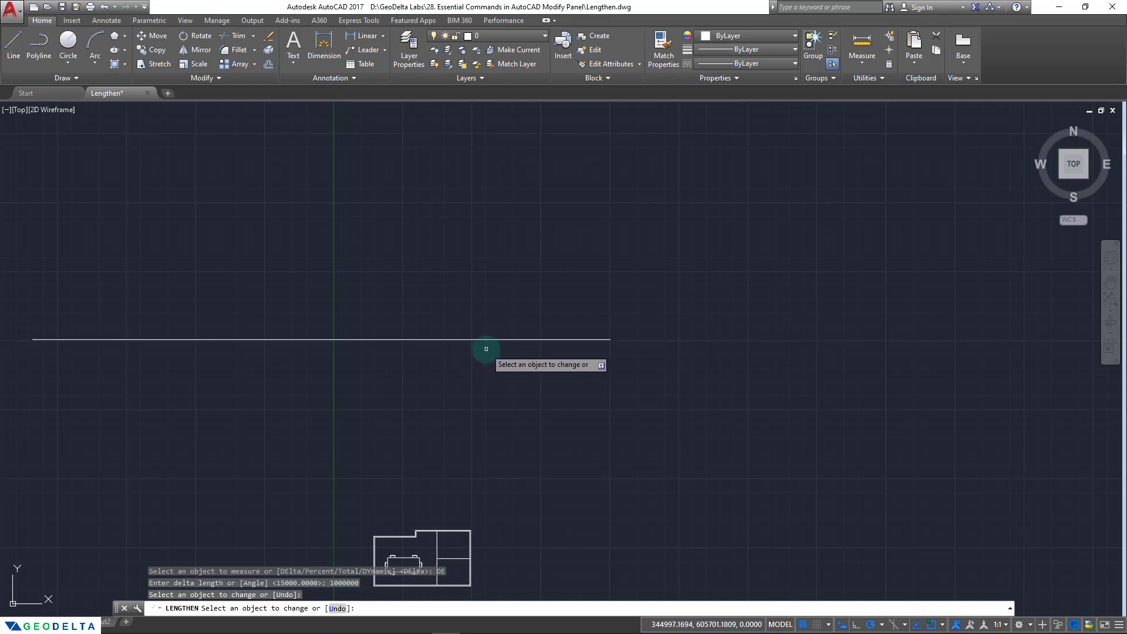
{"action": "middle_click_drag", "start_coordinate": [486, 349], "coordinate": [617, 353]}
{"action": "middle_click_drag", "start_coordinate": [606, 395], "coordinate": [611, 362]}
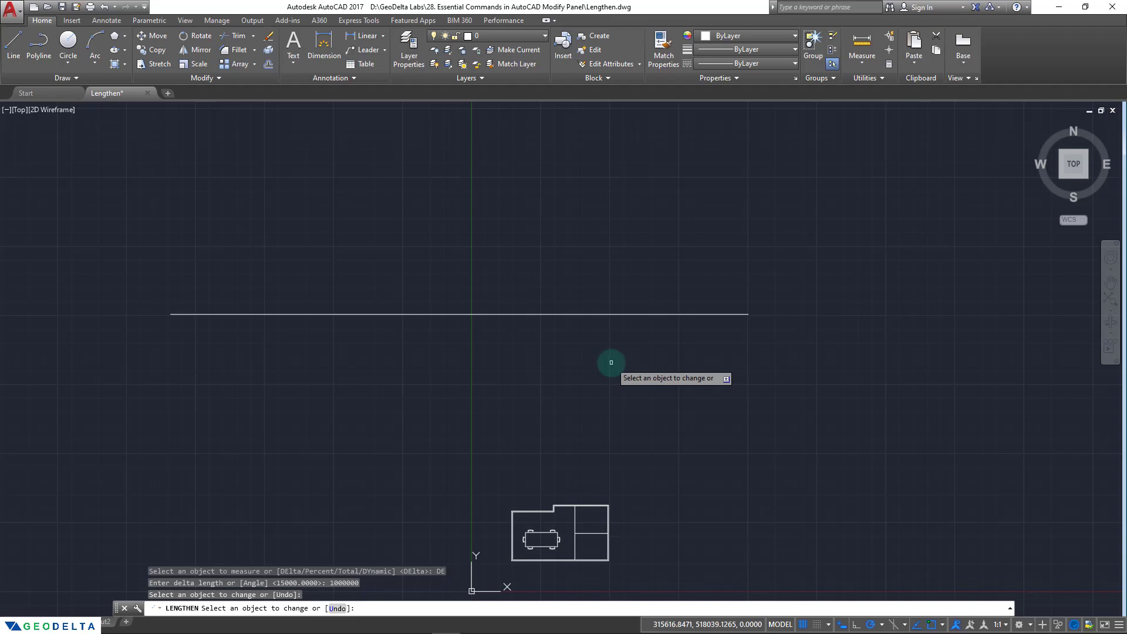
{"action": "key", "text": "Escape"}
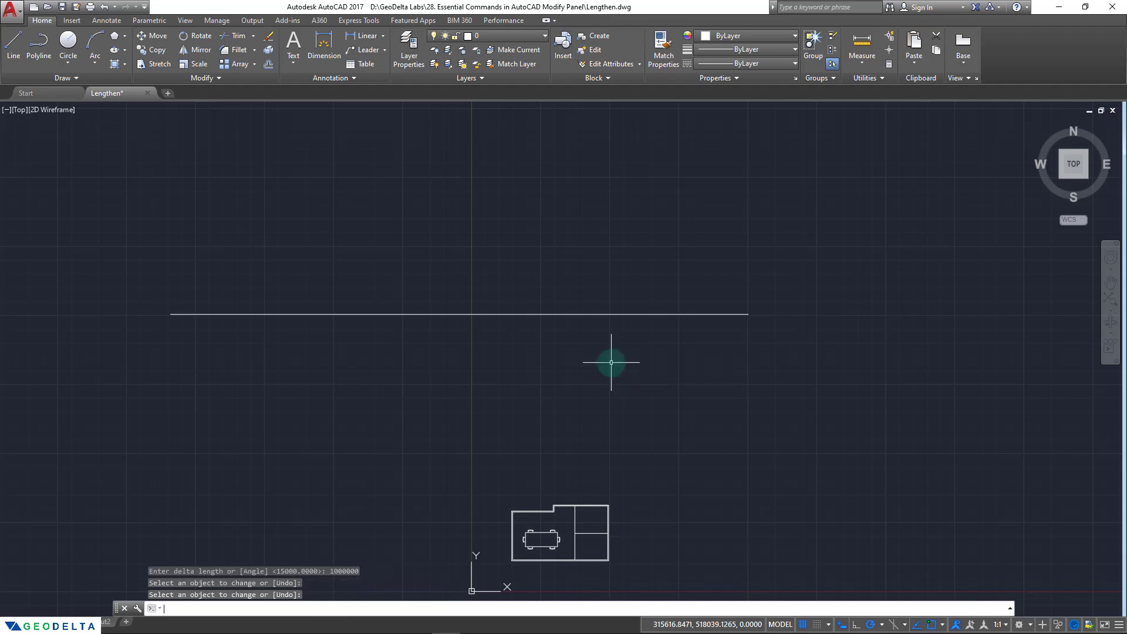
{"action": "middle_click_drag", "start_coordinate": [611, 362], "coordinate": [627, 414]}
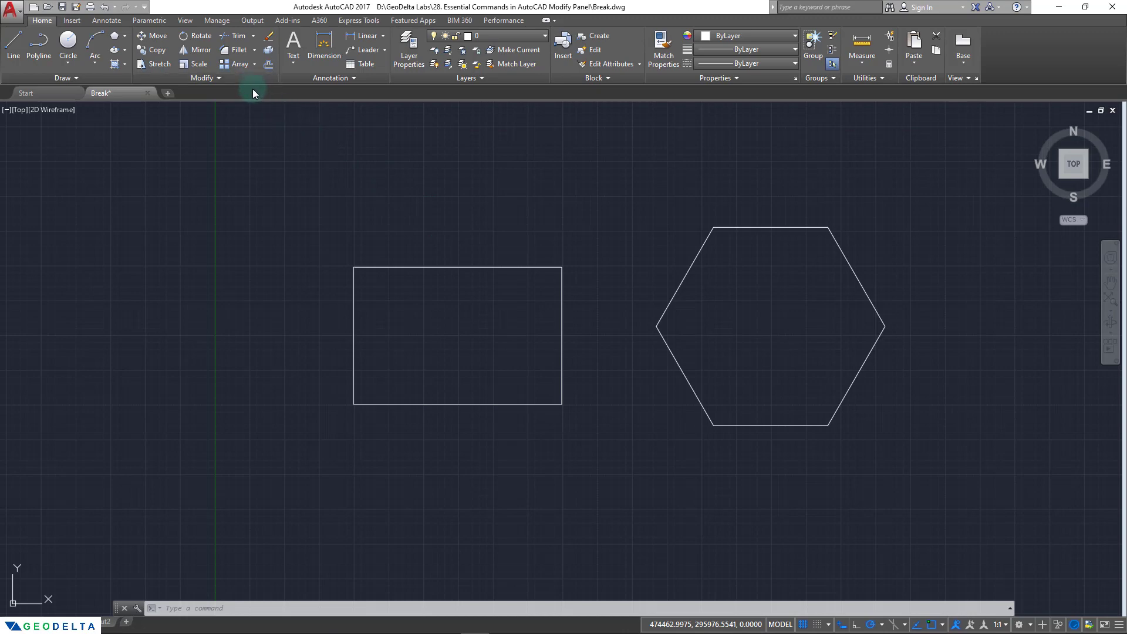
- Break the rectangle from its upper-left corner to the midpoint of its right edge, removing the top edge and upper half of that side
{"action": "left_click", "coordinate": [221, 78]}
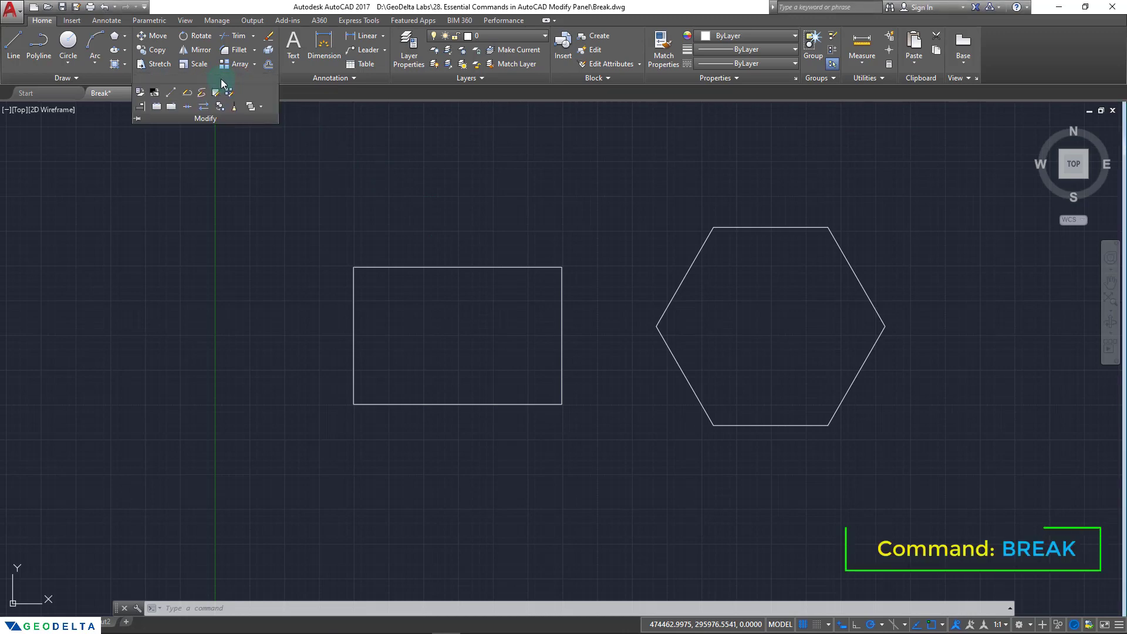
{"action": "left_click", "coordinate": [157, 107]}
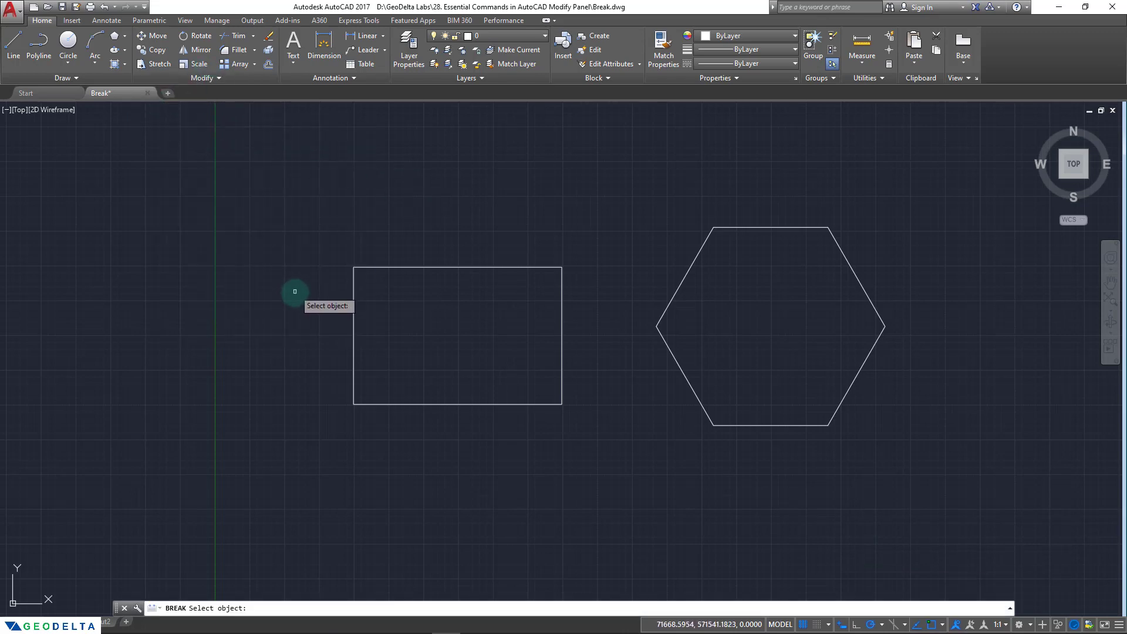
{"action": "left_click", "coordinate": [353, 267]}
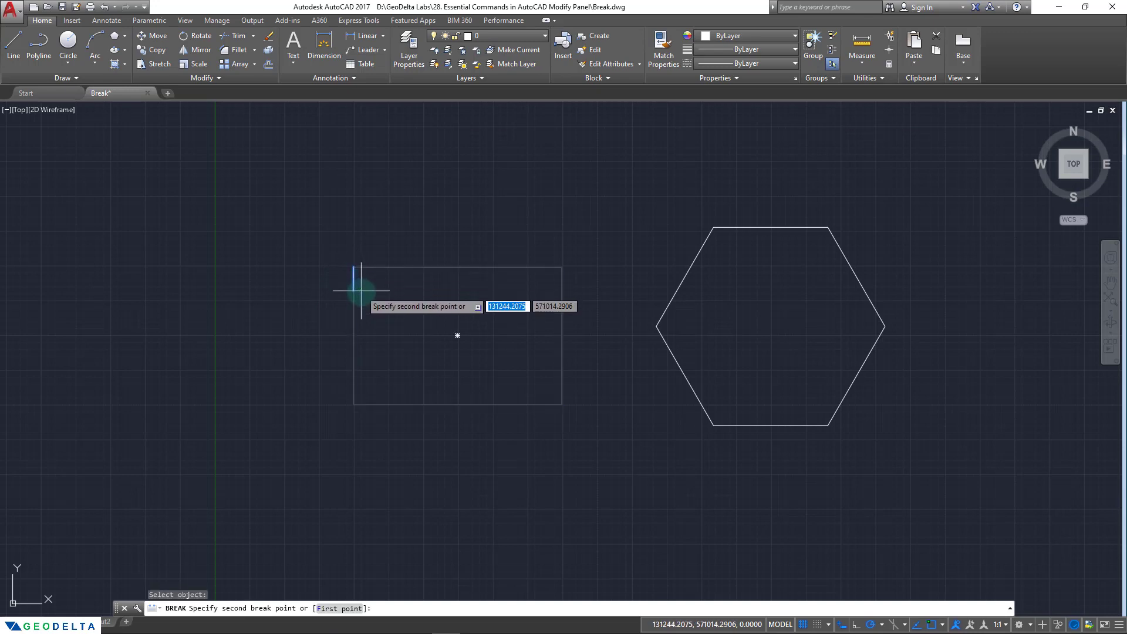
{"action": "left_click", "coordinate": [348, 348]}
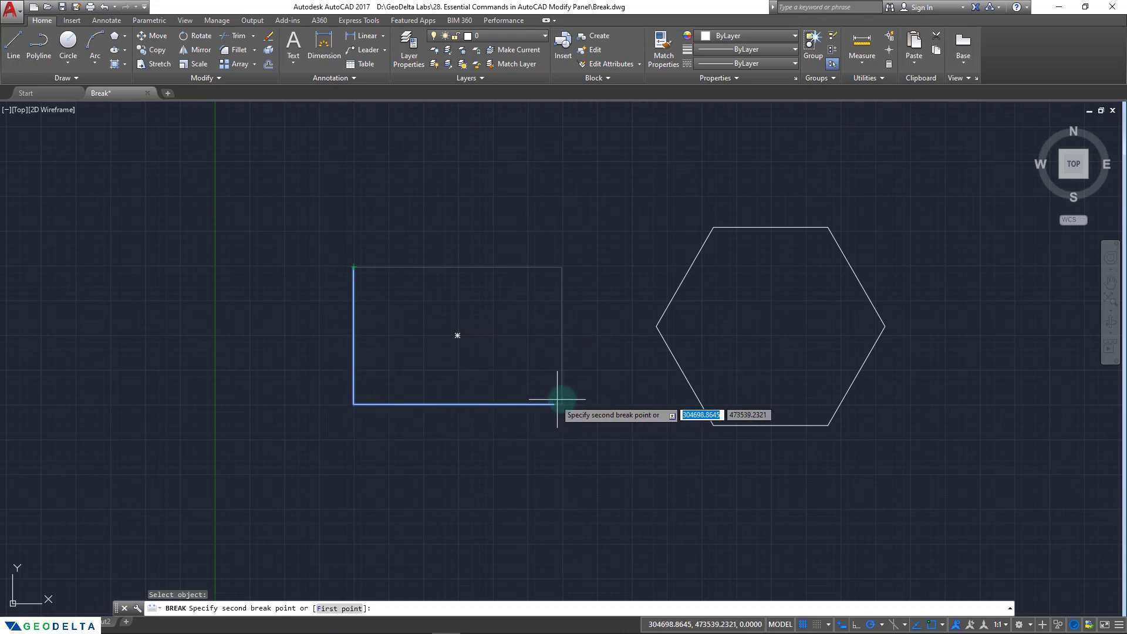
{"action": "left_click", "coordinate": [562, 335]}
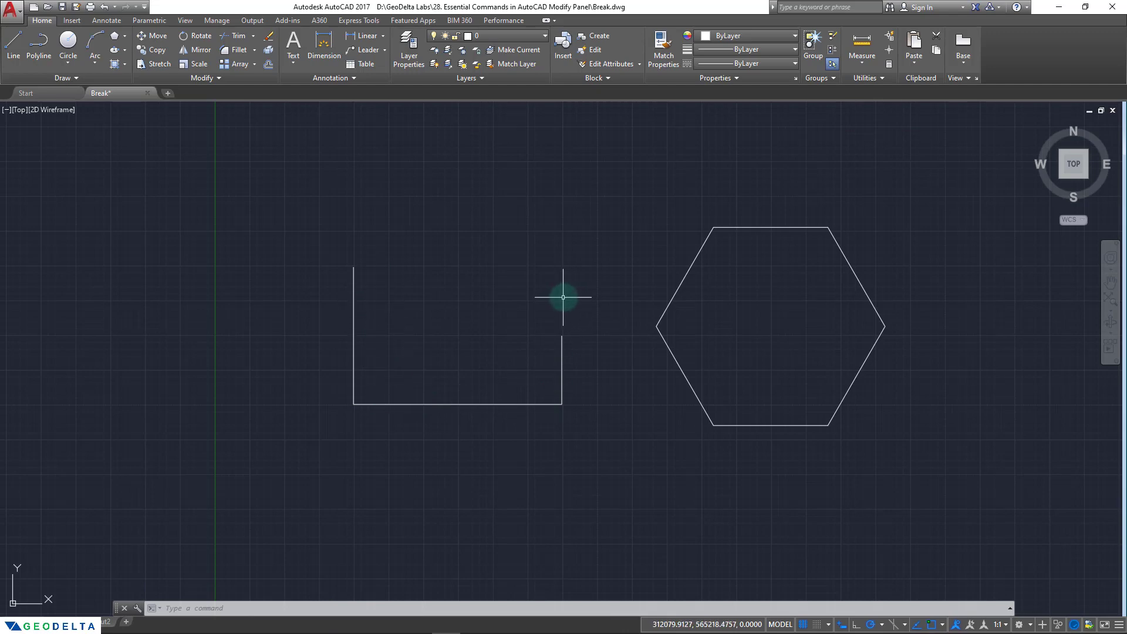
- Break the hexagon using the First point option, removing the edge between its upper-left vertex and its left vertex
{"action": "left_click", "coordinate": [204, 81]}
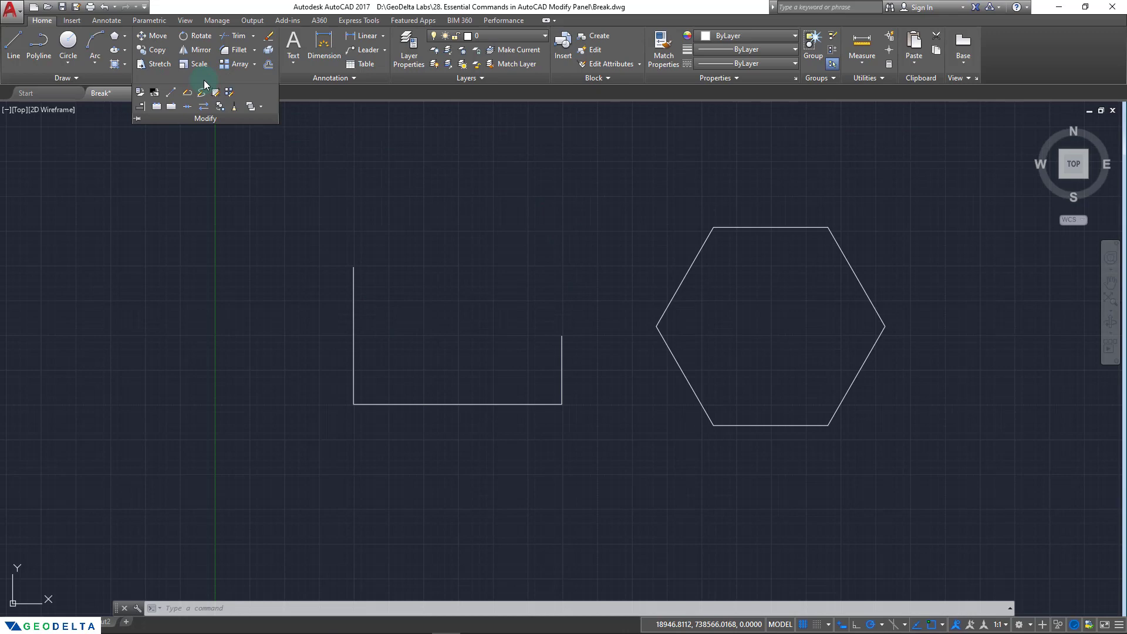
{"action": "left_click", "coordinate": [159, 108]}
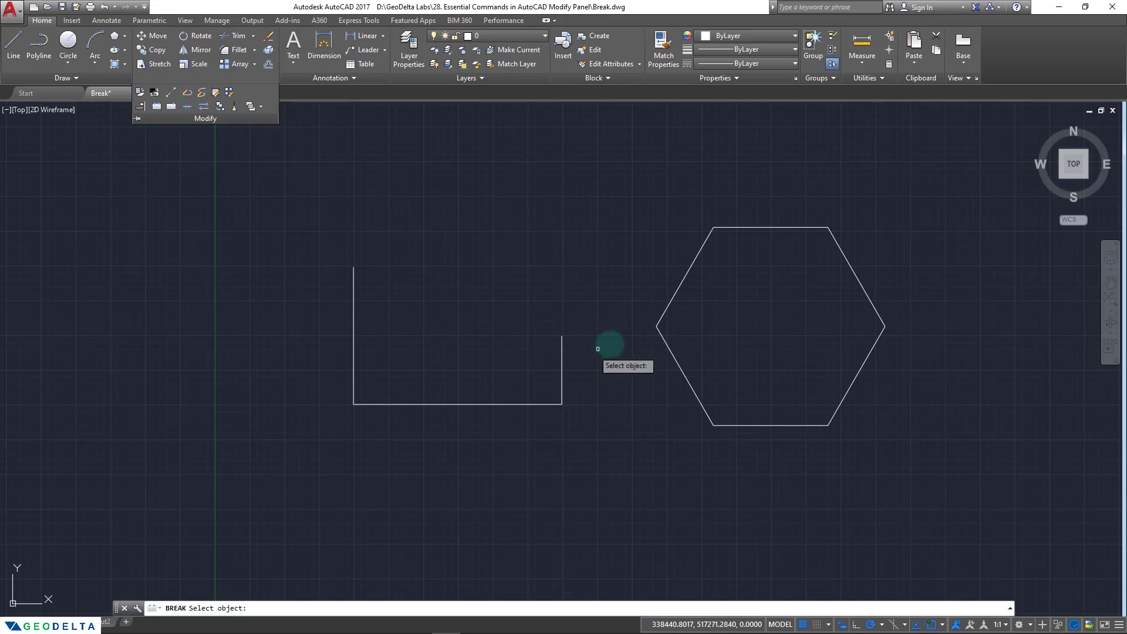
{"action": "middle_click_drag", "start_coordinate": [597, 349], "coordinate": [422, 372]}
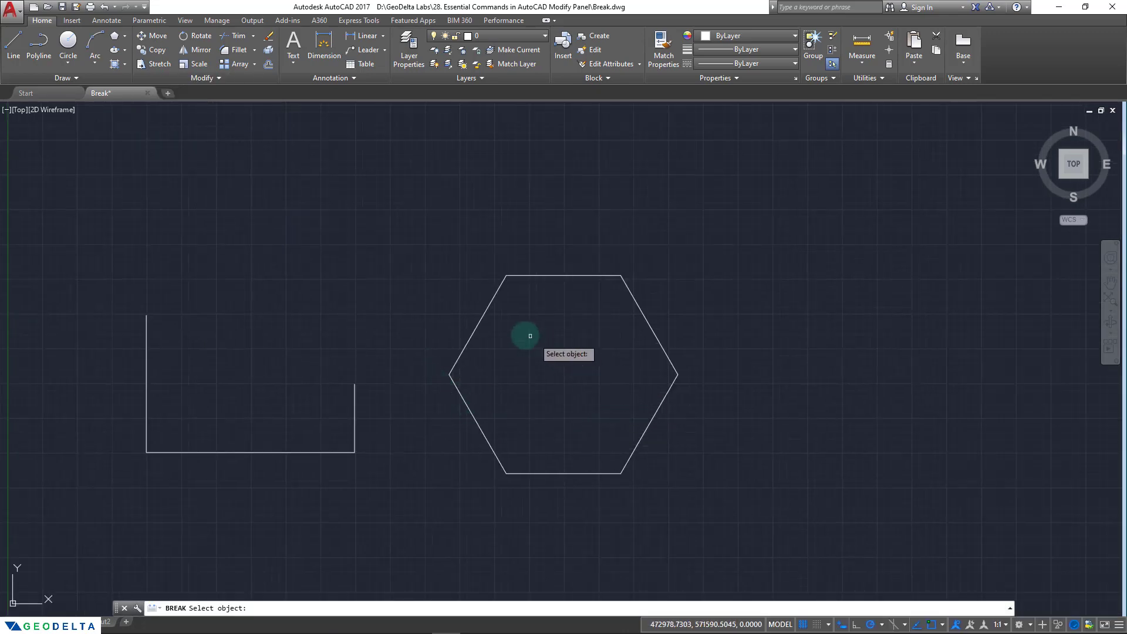
{"action": "left_click", "coordinate": [475, 326]}
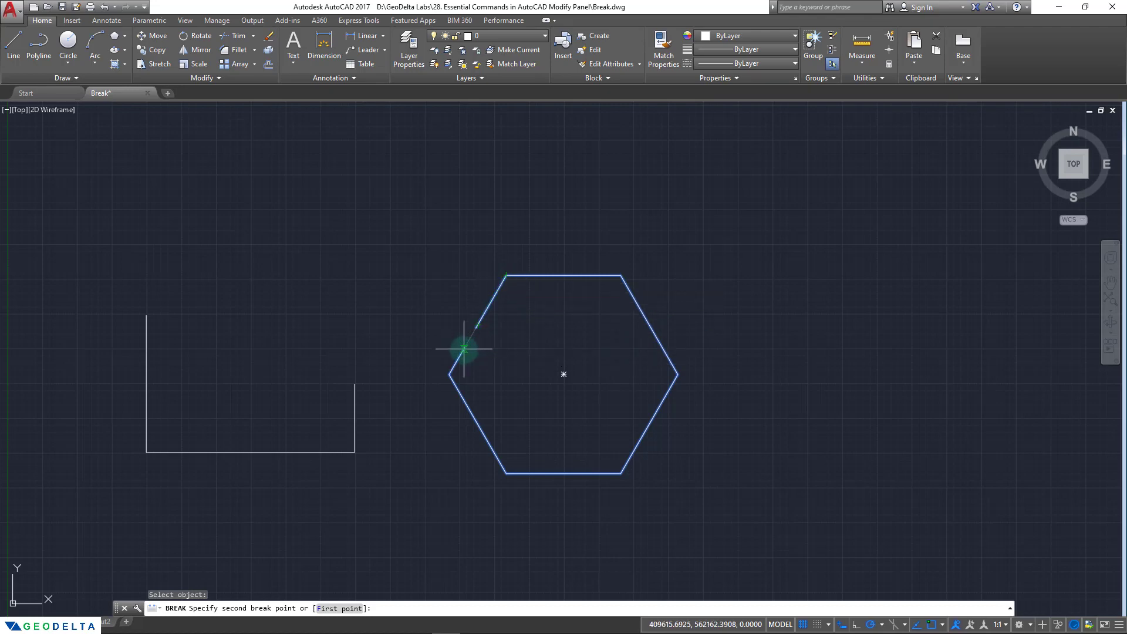
{"action": "right_click", "coordinate": [483, 325]}
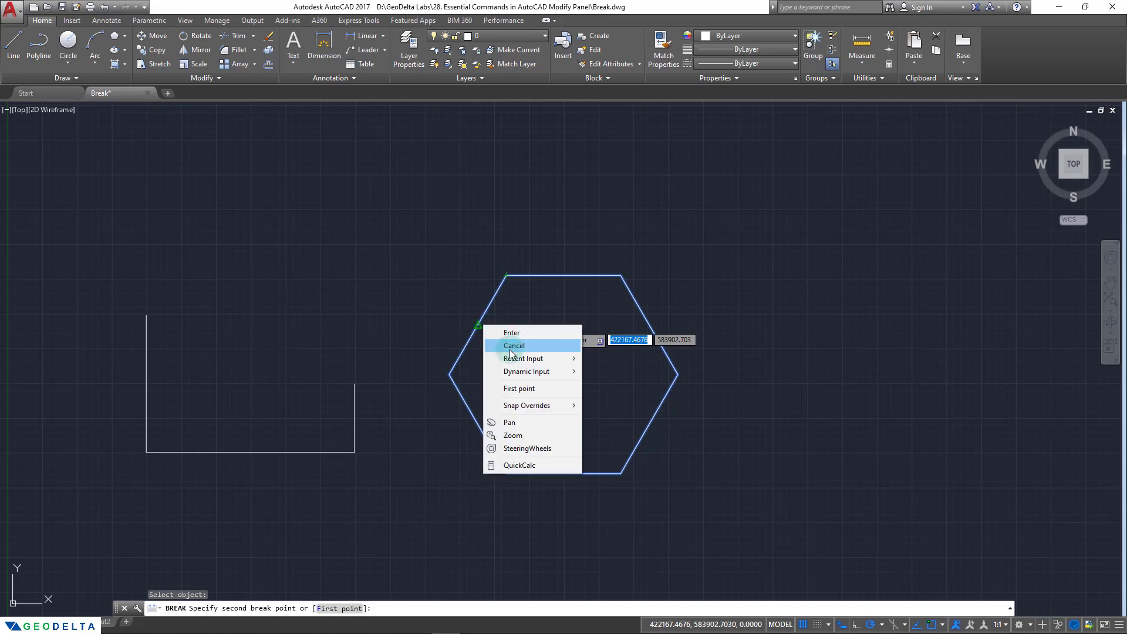
{"action": "left_click", "coordinate": [519, 389]}
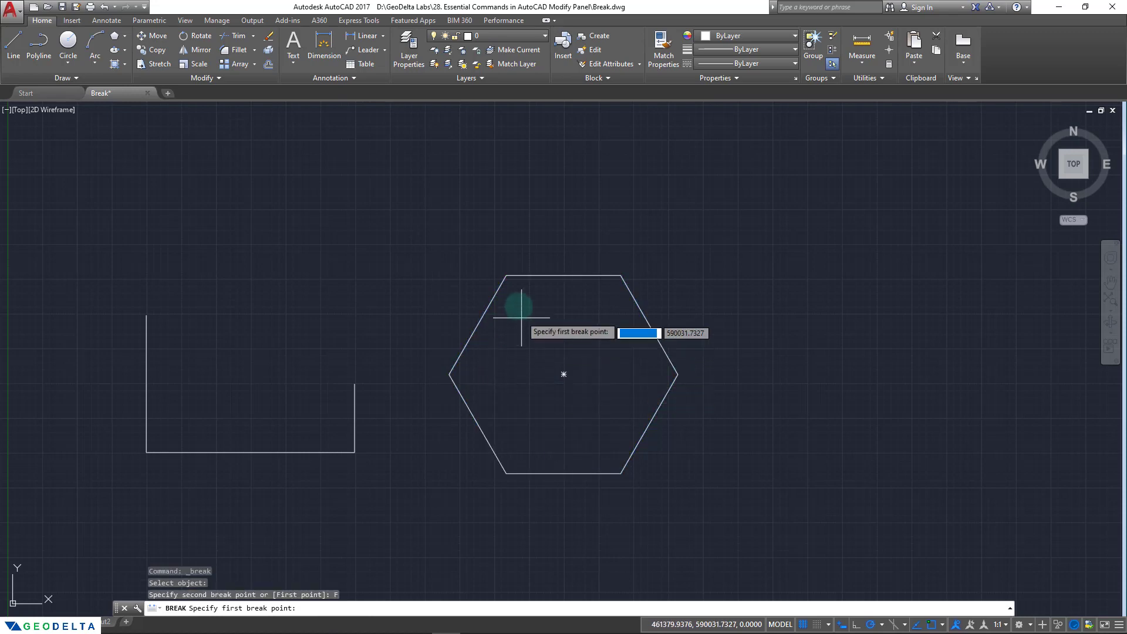
{"action": "left_click", "coordinate": [506, 274]}
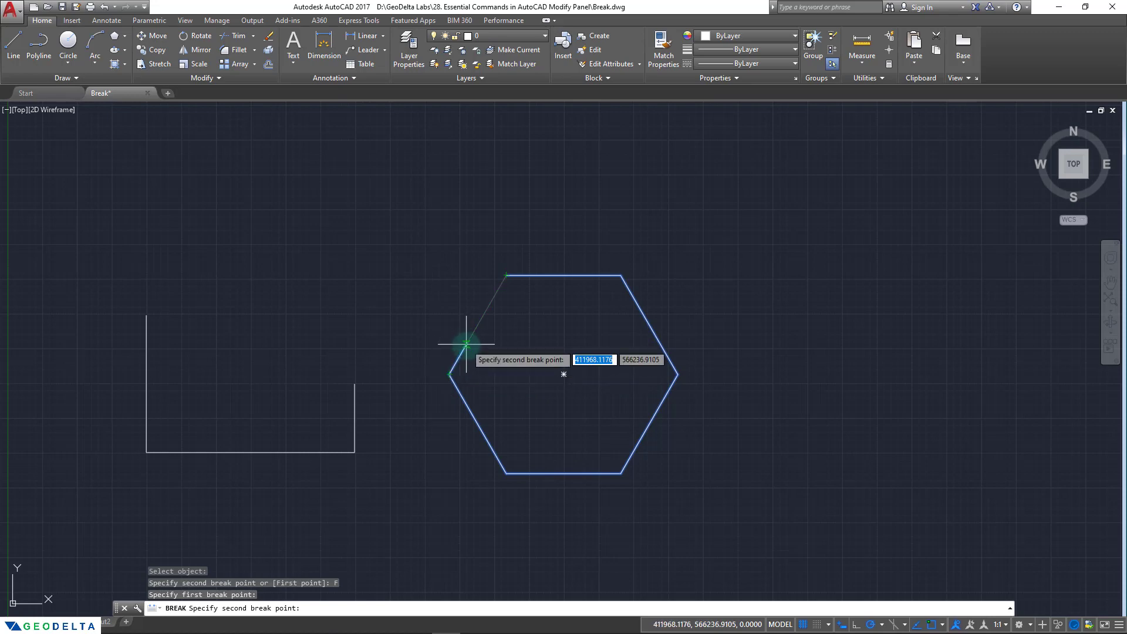
{"action": "left_click", "coordinate": [449, 374]}
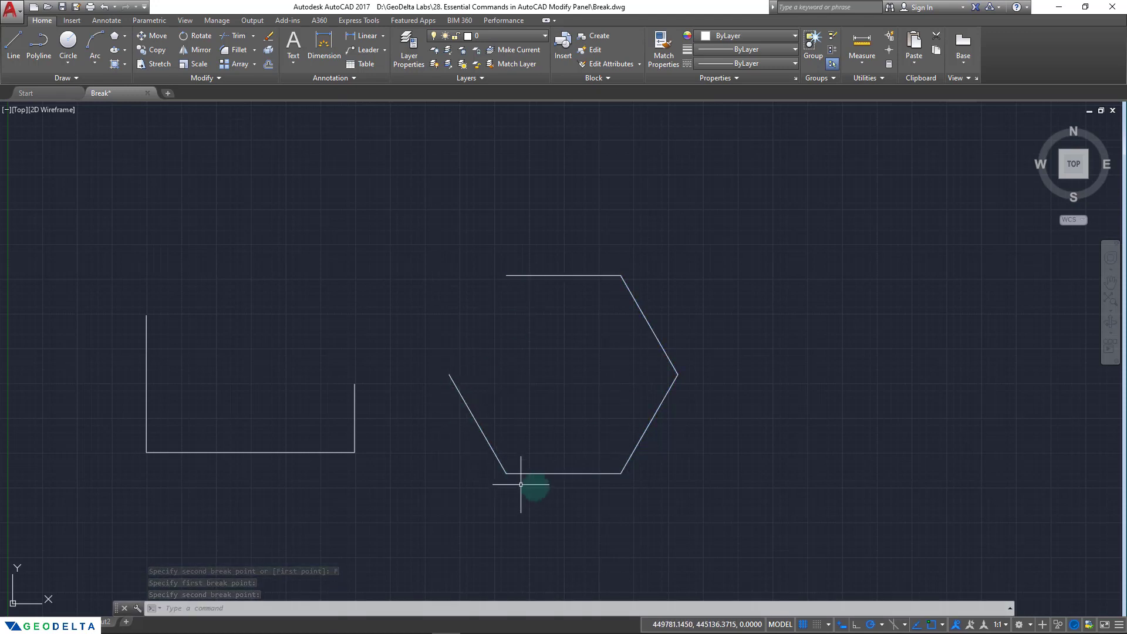
{"action": "middle_click_drag", "start_coordinate": [679, 454], "coordinate": [773, 450]}
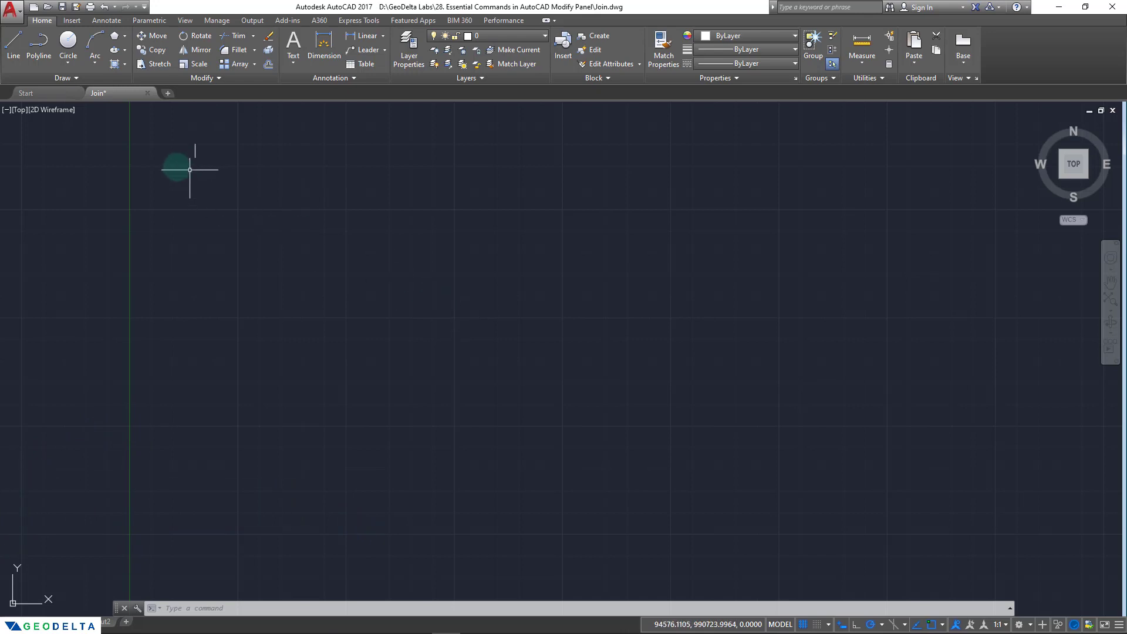
- Draw a single horizontal line in the empty Join drawing, ending near the middle of the drawing area
{"action": "left_click", "coordinate": [12, 47]}
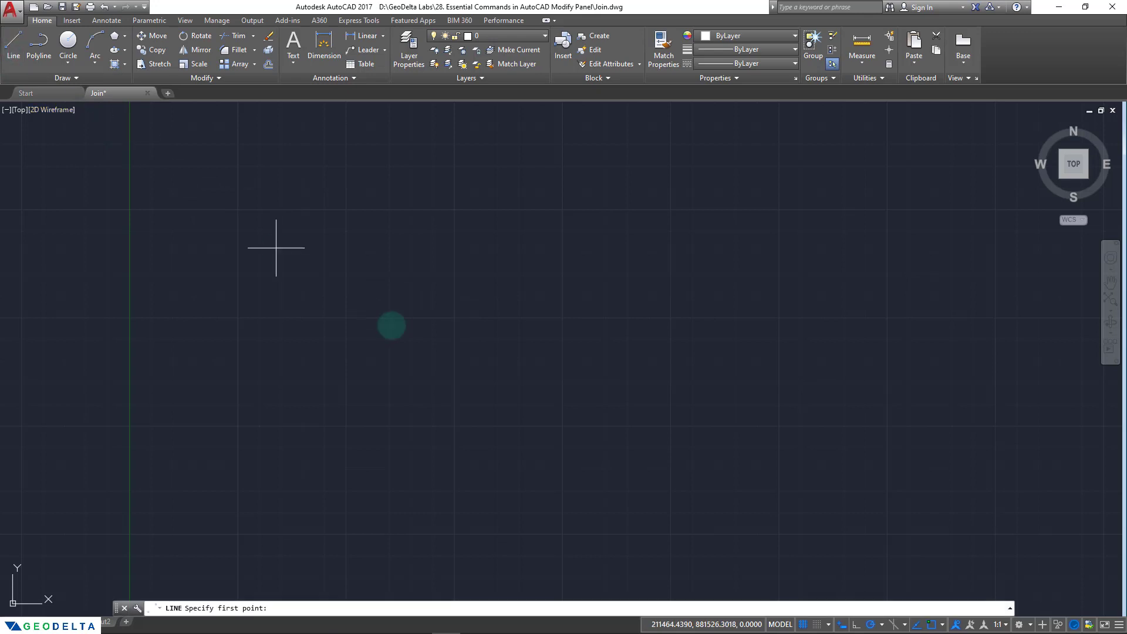
{"action": "left_click", "coordinate": [345, 319]}
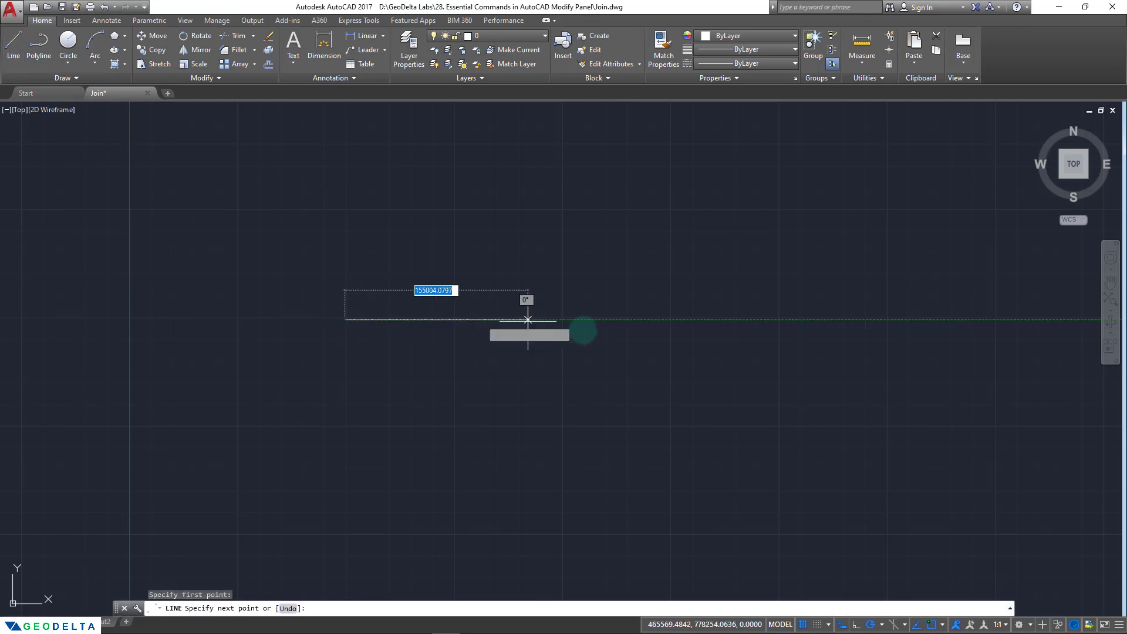
{"action": "left_click", "coordinate": [561, 320]}
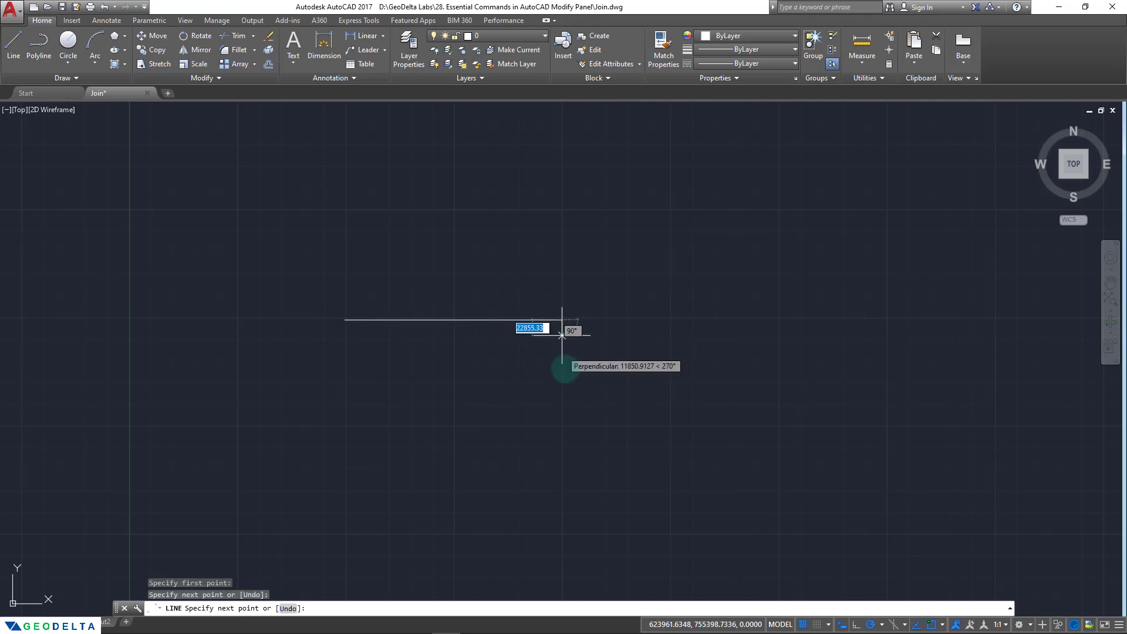
{"action": "key", "text": "Return"}
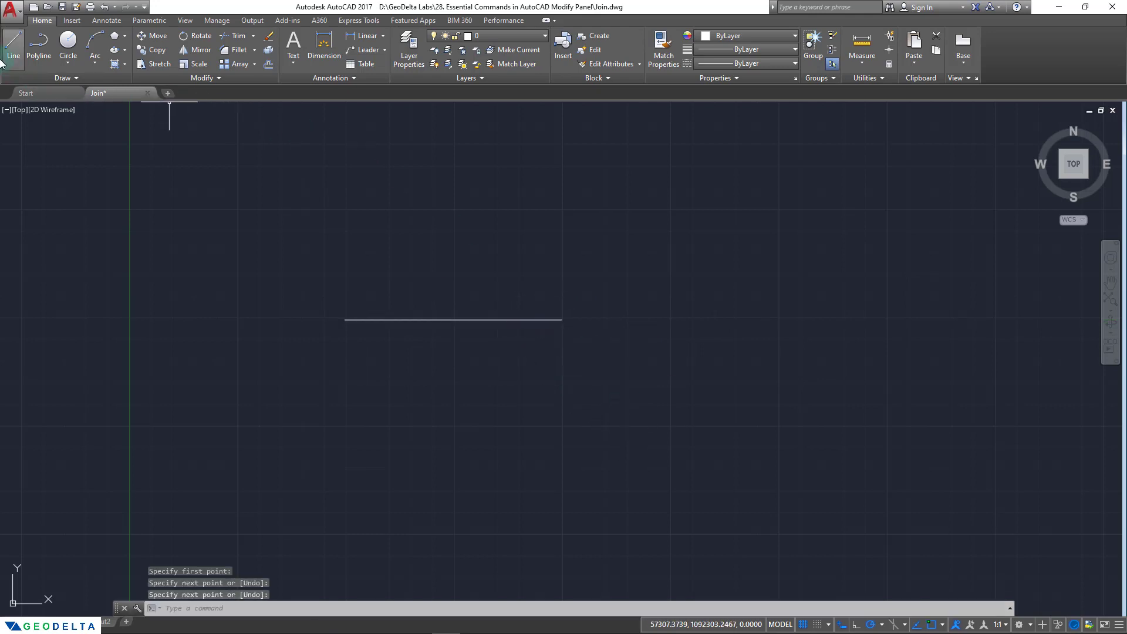
- Draw a second horizontal line of about the same length, starting at the right endpoint of the first line and continuing in the same direction
{"action": "left_click", "coordinate": [13, 41]}
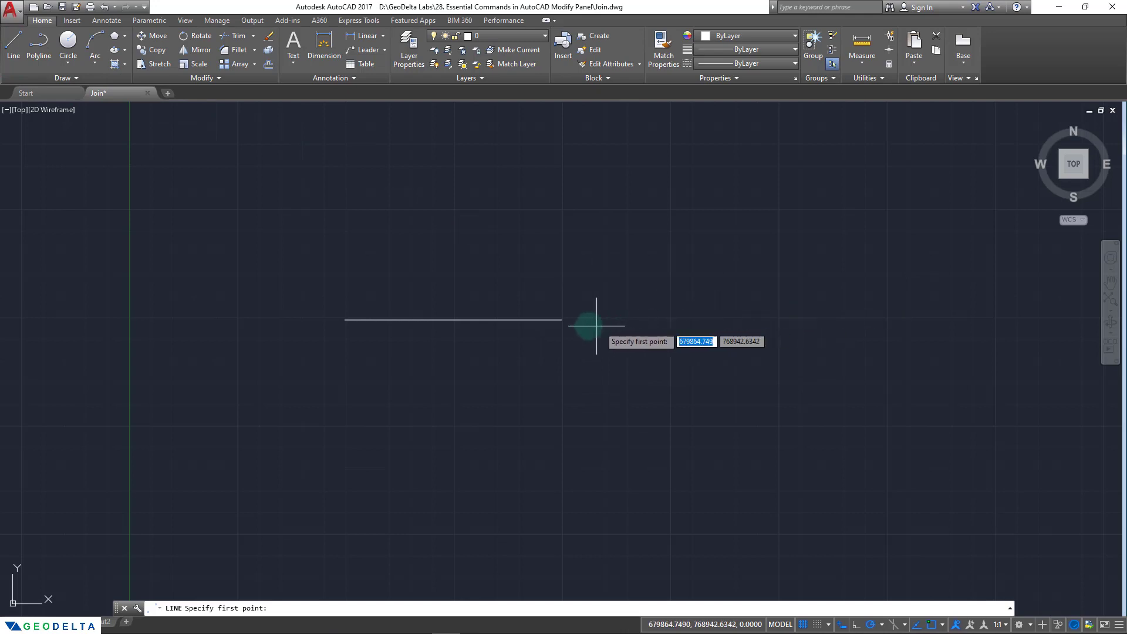
{"action": "left_click", "coordinate": [561, 319]}
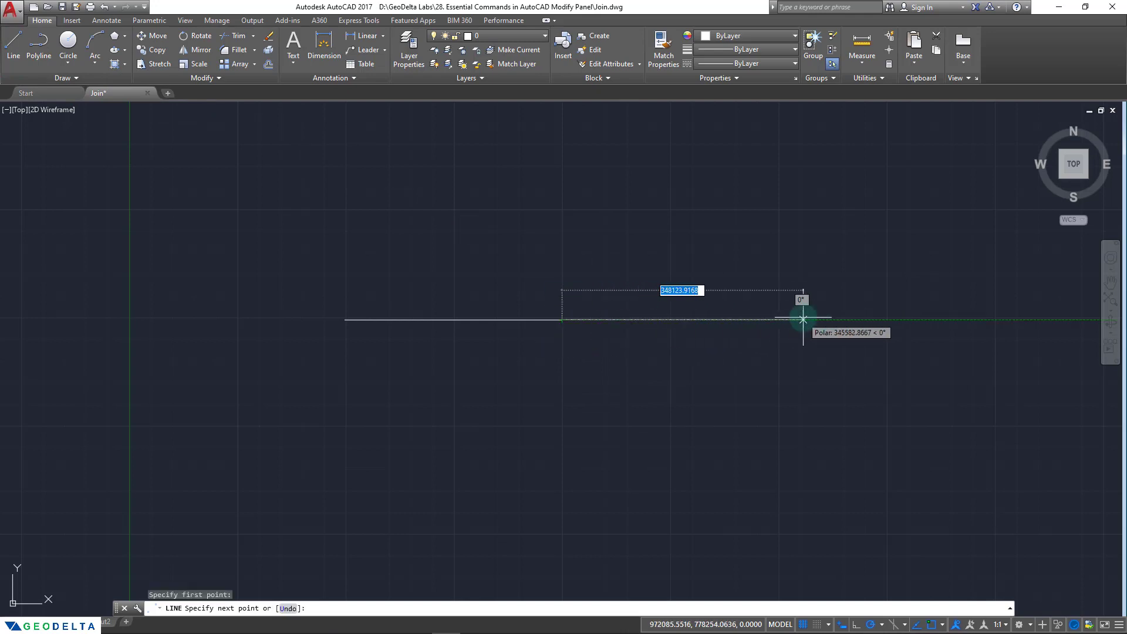
{"action": "left_click", "coordinate": [778, 319]}
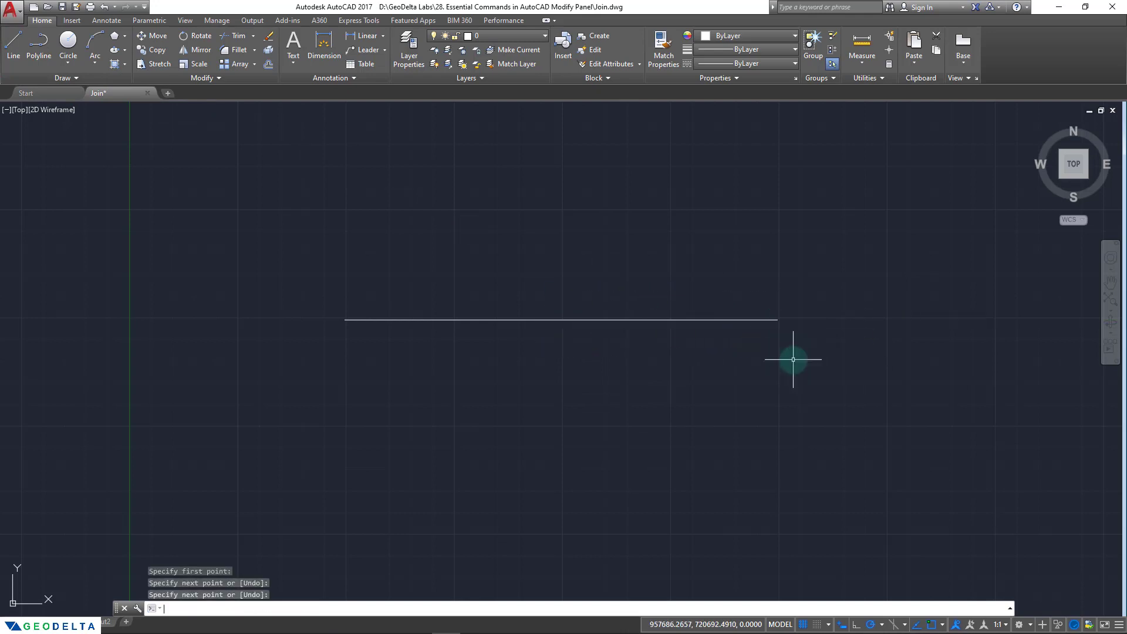
{"action": "key", "text": "Return"}
- Select the left and right line segments in turn to check whether they are separate objects, clearing the selection each time
{"action": "scroll", "coordinate": [560, 320], "scroll_direction": "up", "scroll_amount": 2}
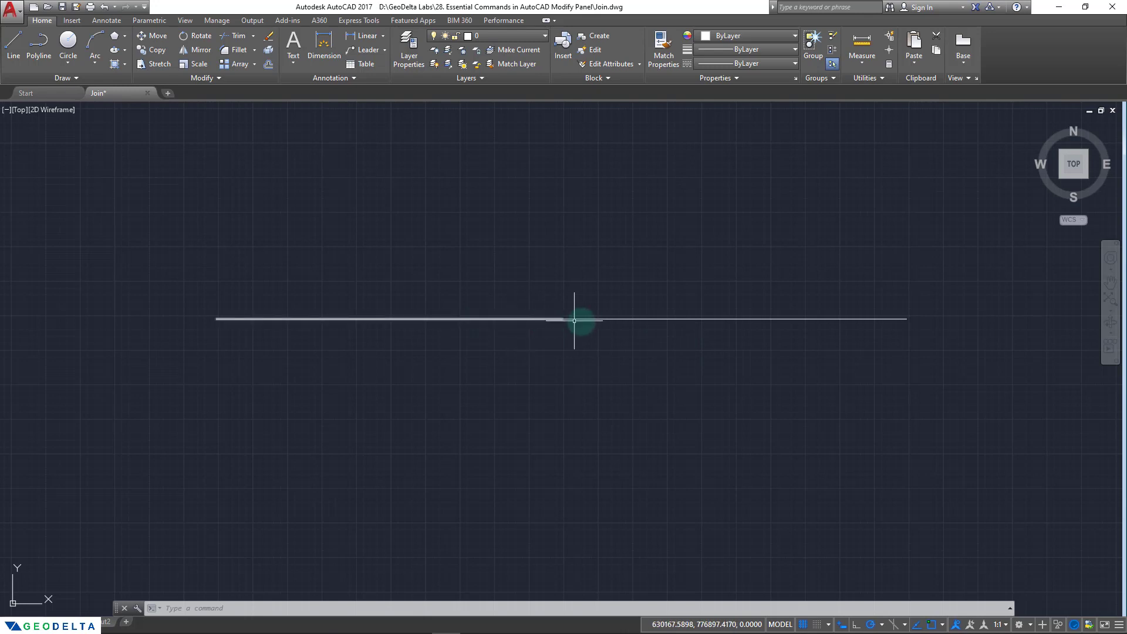
{"action": "key", "text": "Escape"}
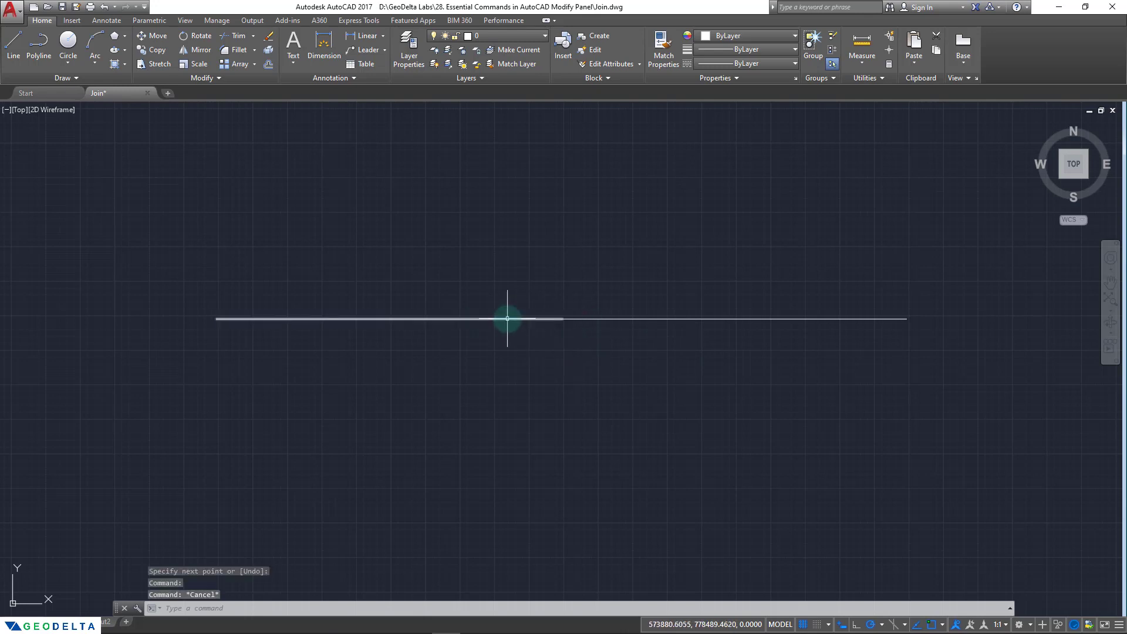
{"action": "left_click", "coordinate": [506, 318]}
{"action": "key", "text": "Escape"}
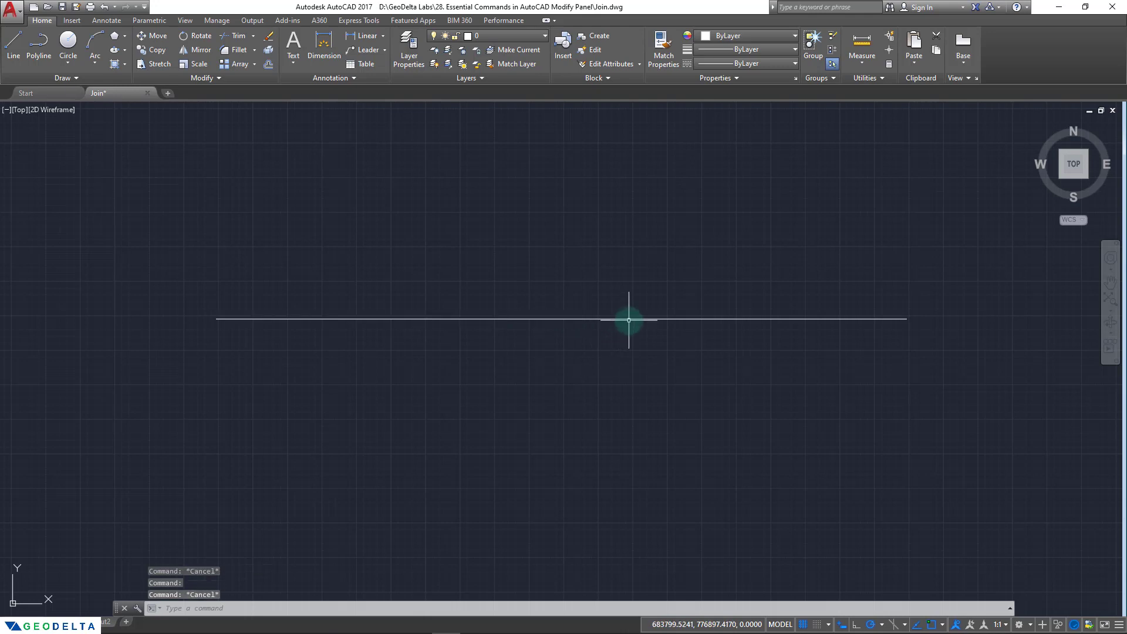
{"action": "left_click", "coordinate": [630, 319]}
{"action": "key", "text": "Escape"}
{"action": "left_click", "coordinate": [678, 319]}
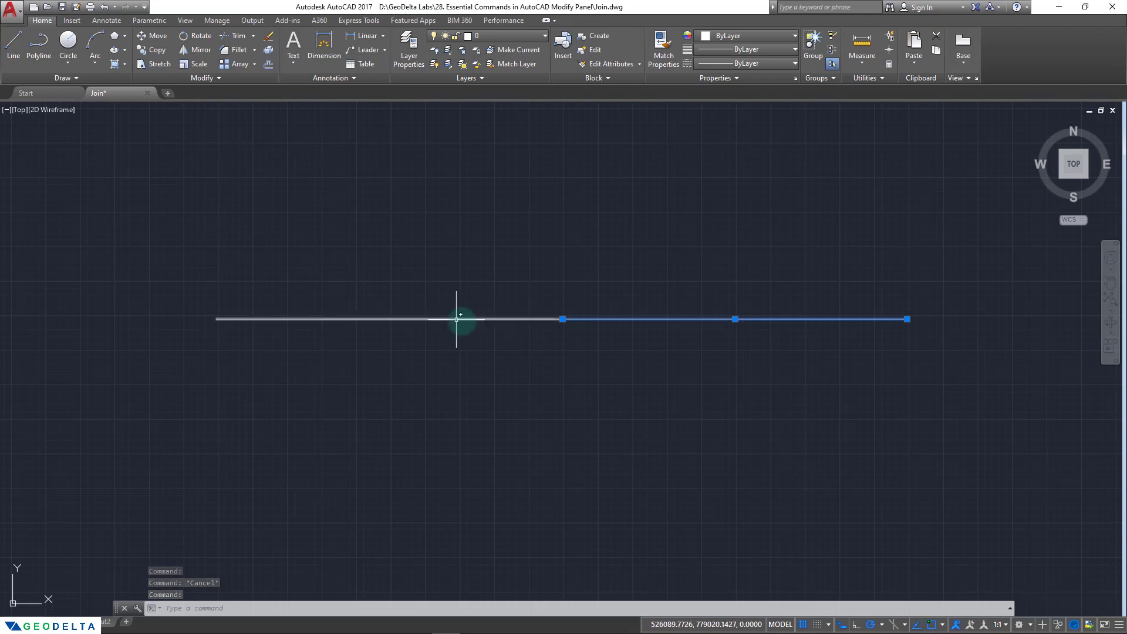
{"action": "key", "text": "Escape"}
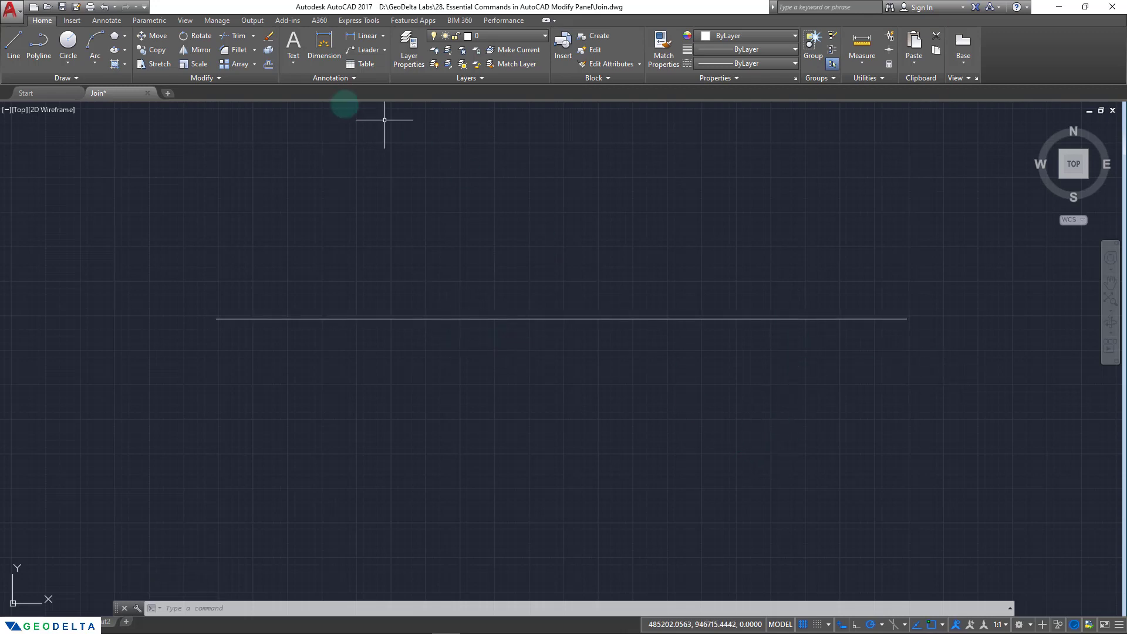
- Join the two collinear lines into a single line, selecting both with one window
{"action": "left_click", "coordinate": [221, 82]}
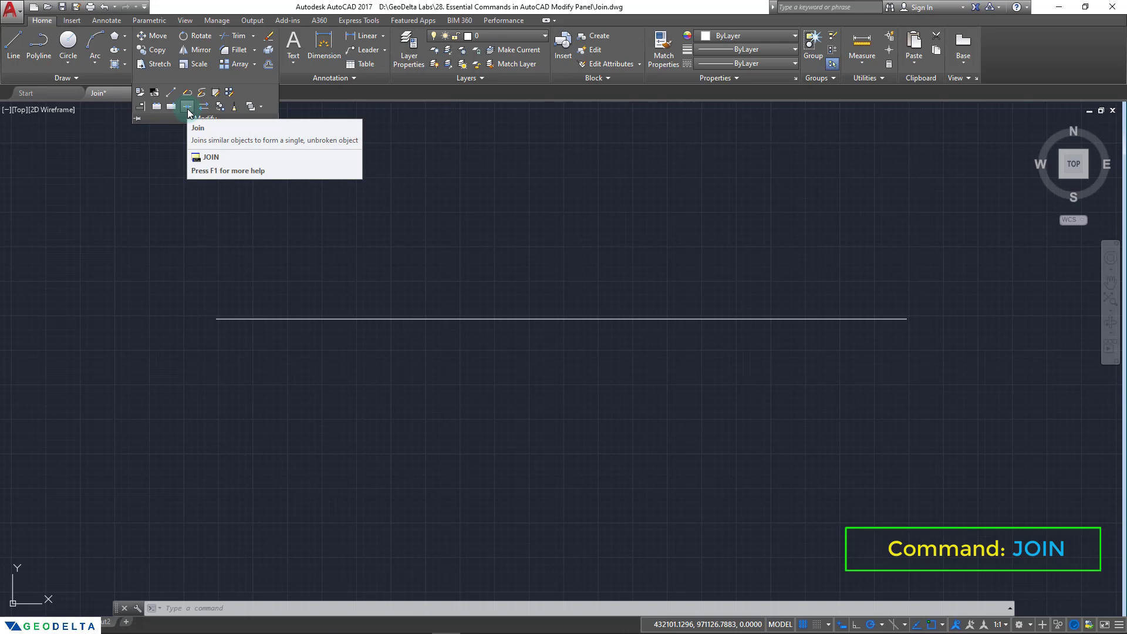
{"action": "left_click", "coordinate": [188, 108]}
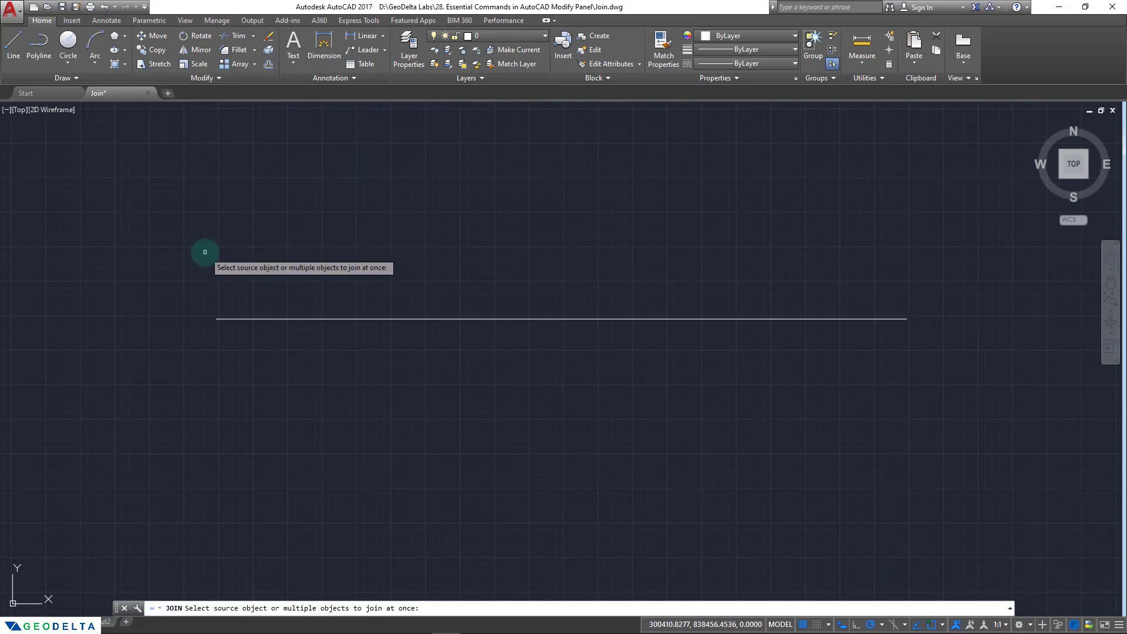
{"action": "left_click", "coordinate": [171, 231]}
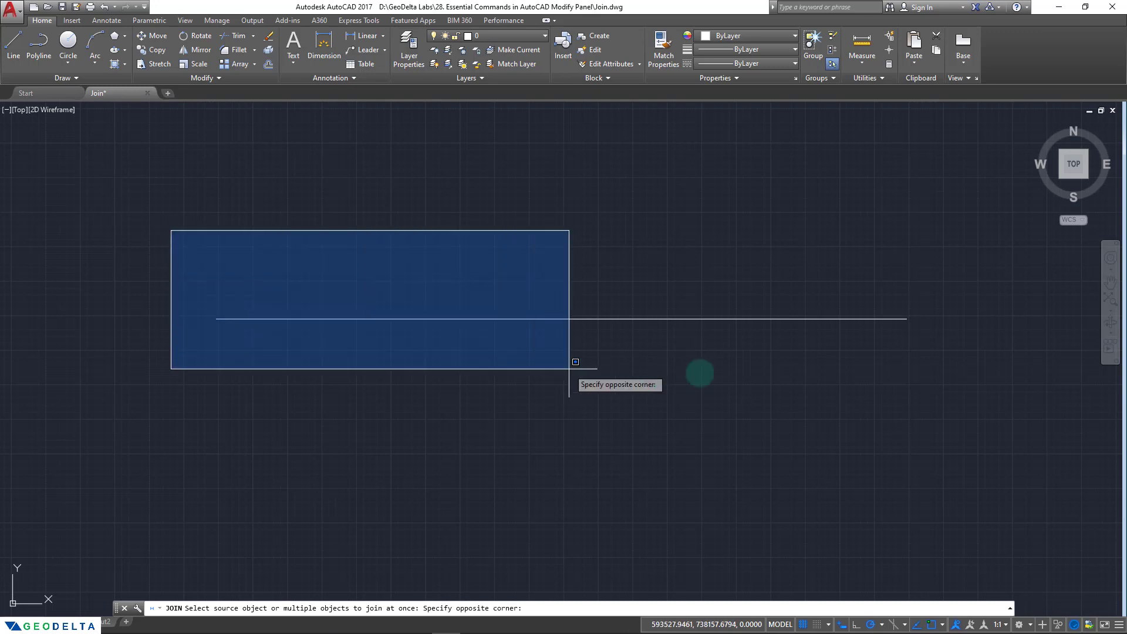
{"action": "left_click", "coordinate": [993, 398]}
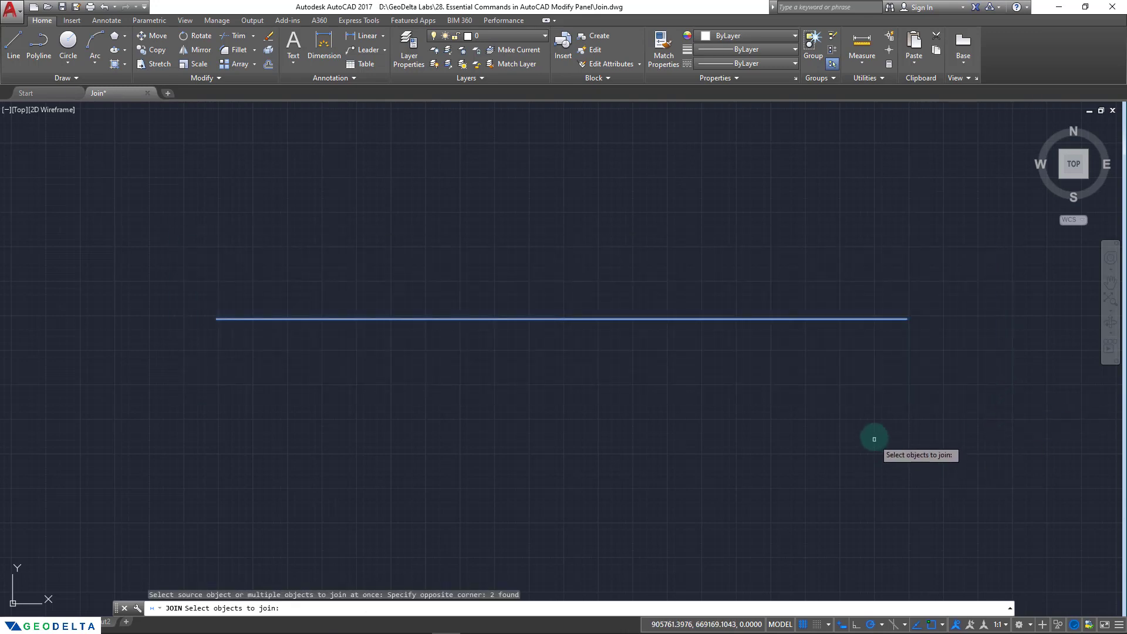
{"action": "key", "text": "Return"}
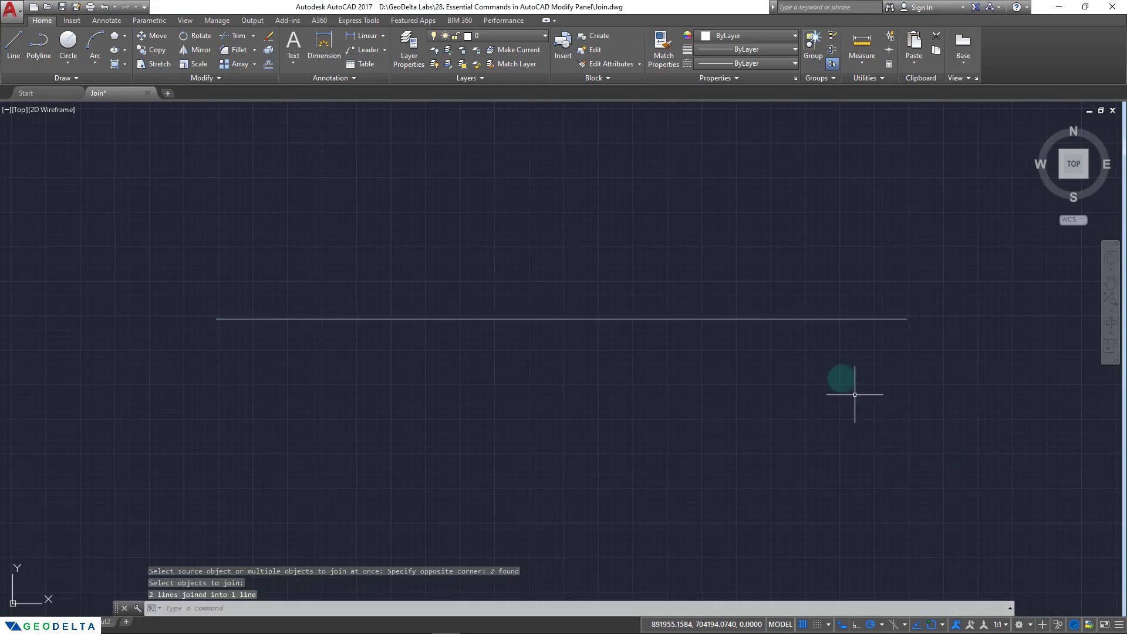
- Select the joined line and move it a short distance down and slightly to the left
{"action": "left_click", "coordinate": [815, 319]}
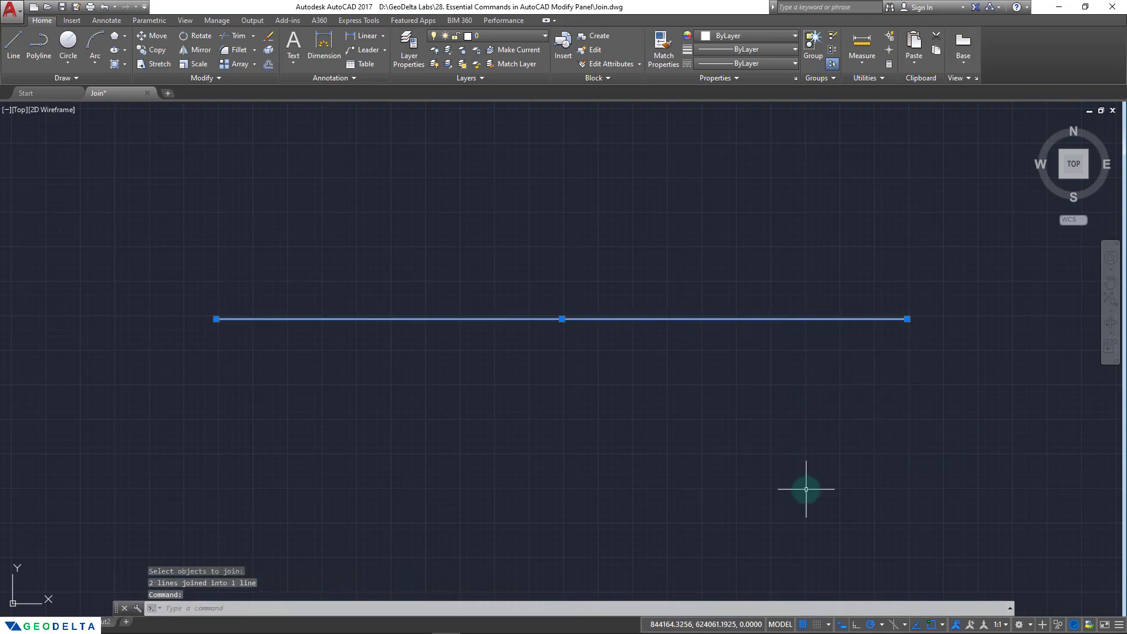
{"action": "left_click_drag", "start_coordinate": [831, 319], "coordinate": [810, 385]}
{"action": "left_click", "coordinate": [825, 277]}
{"action": "left_click", "coordinate": [826, 282]}
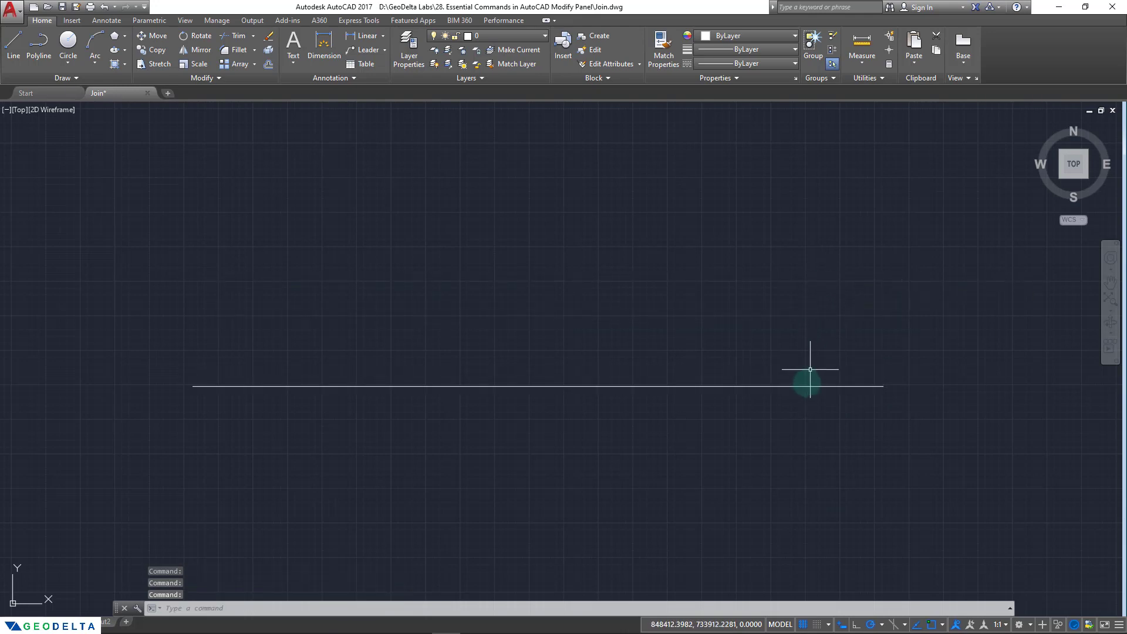
- Delete the joined line from the drawing
{"action": "left_click", "coordinate": [801, 392]}
{"action": "left_click", "coordinate": [138, 107]}
{"action": "key", "text": "Delete"}
- Draw a closed rectangle from four separate lines, about 158,241 units wide and 125,241 units high
{"action": "left_click", "coordinate": [14, 43]}
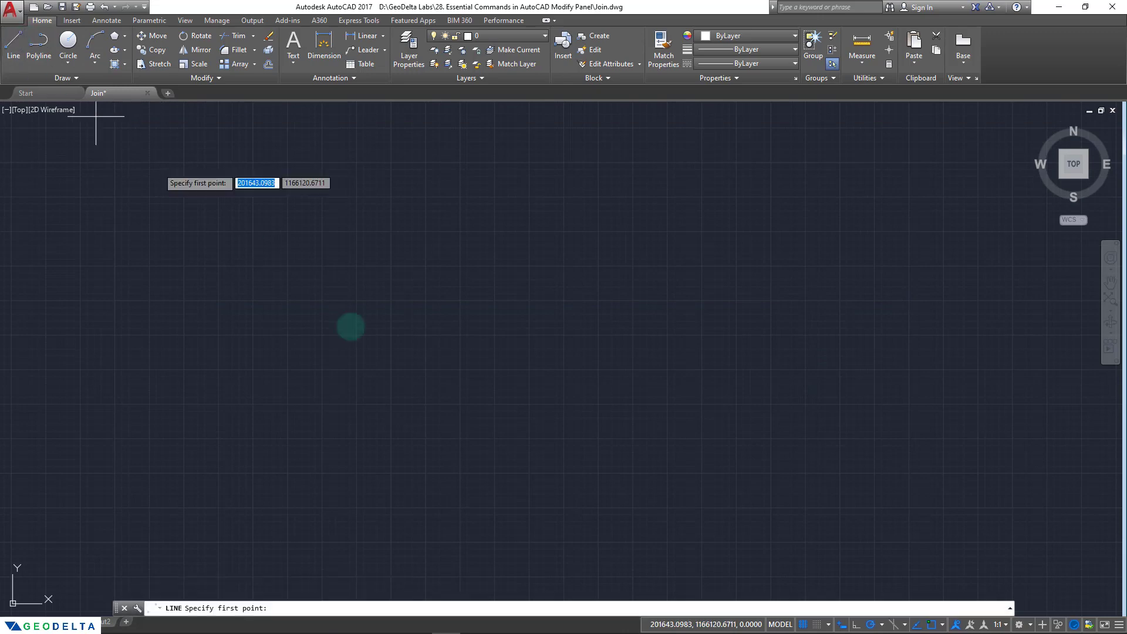
{"action": "left_click", "coordinate": [320, 301]}
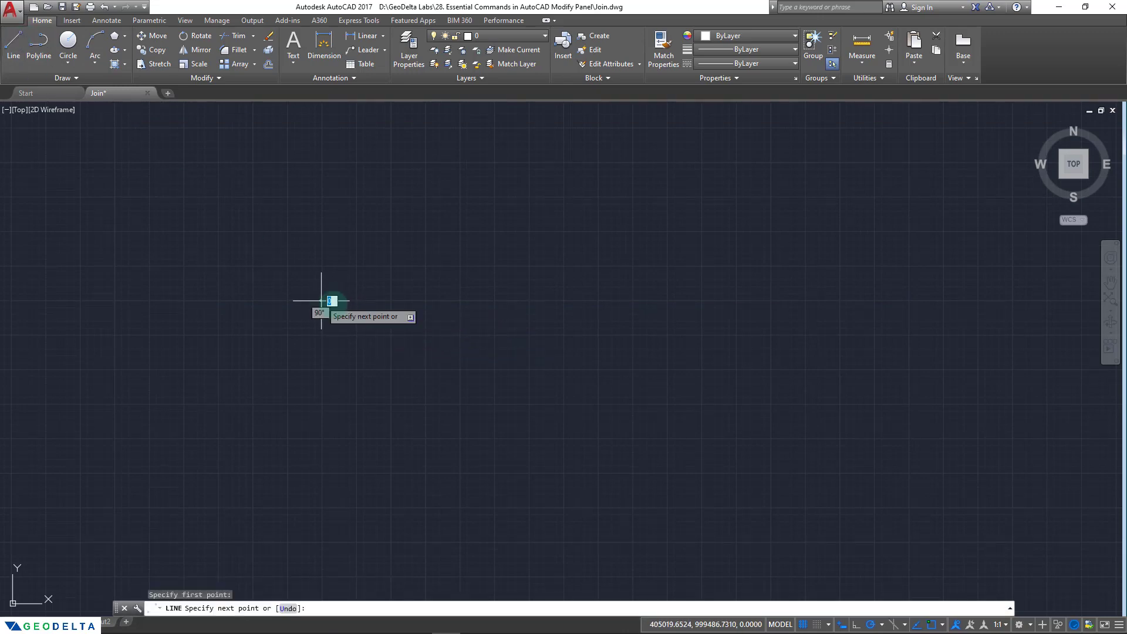
{"action": "left_click", "coordinate": [495, 300]}
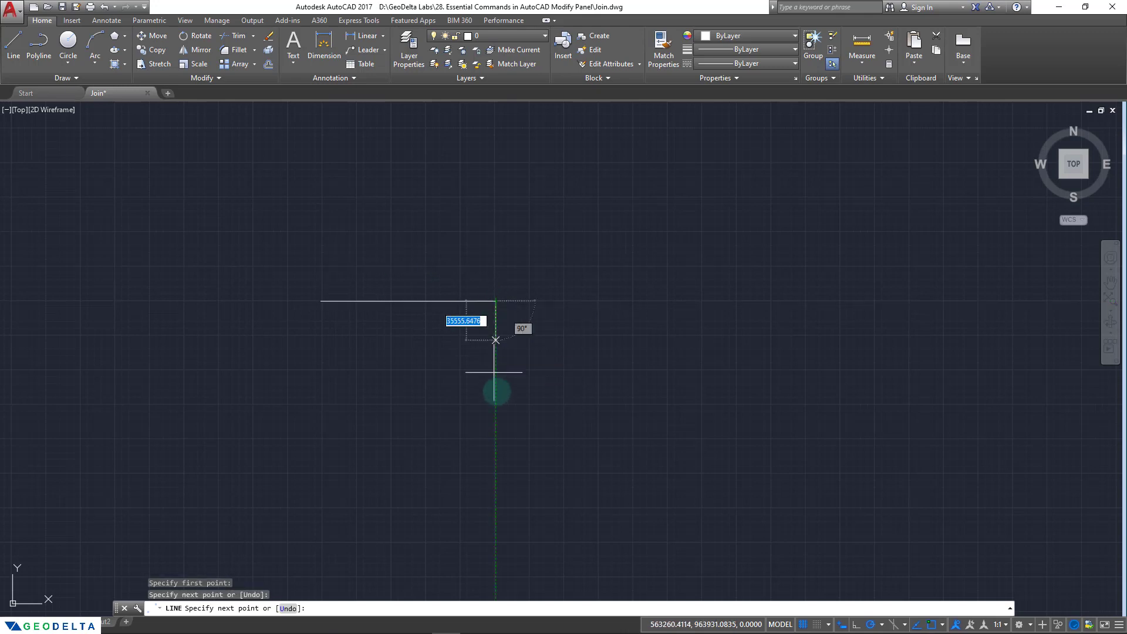
{"action": "left_click", "coordinate": [495, 439]}
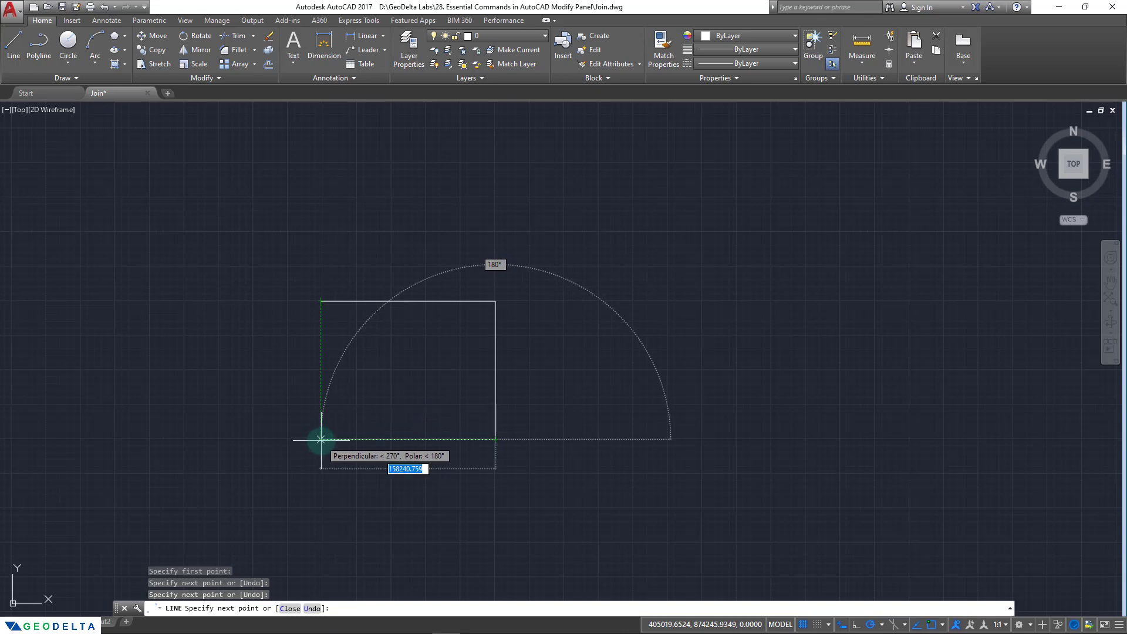
{"action": "left_click", "coordinate": [320, 439]}
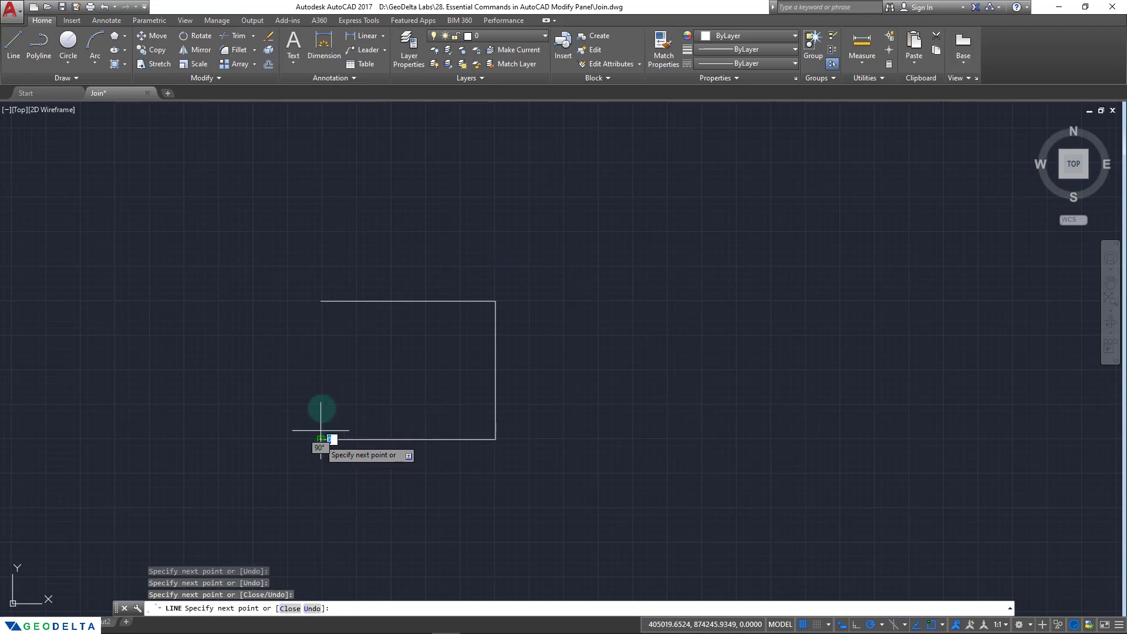
{"action": "left_click", "coordinate": [320, 301]}
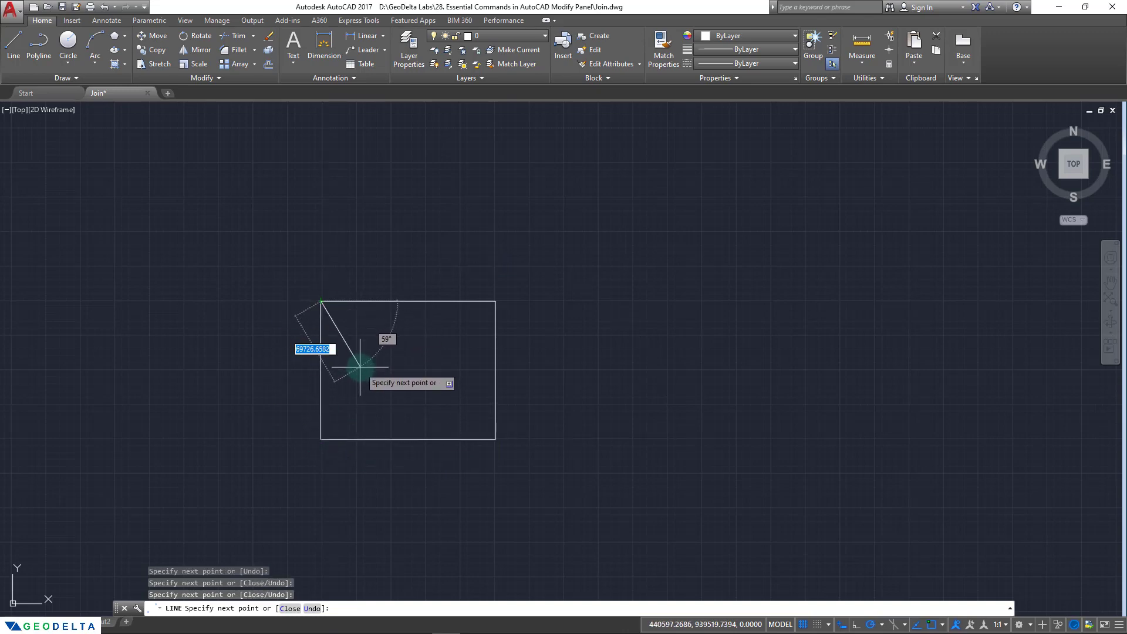
{"action": "right_click", "coordinate": [391, 396]}
{"action": "left_click", "coordinate": [339, 372]}
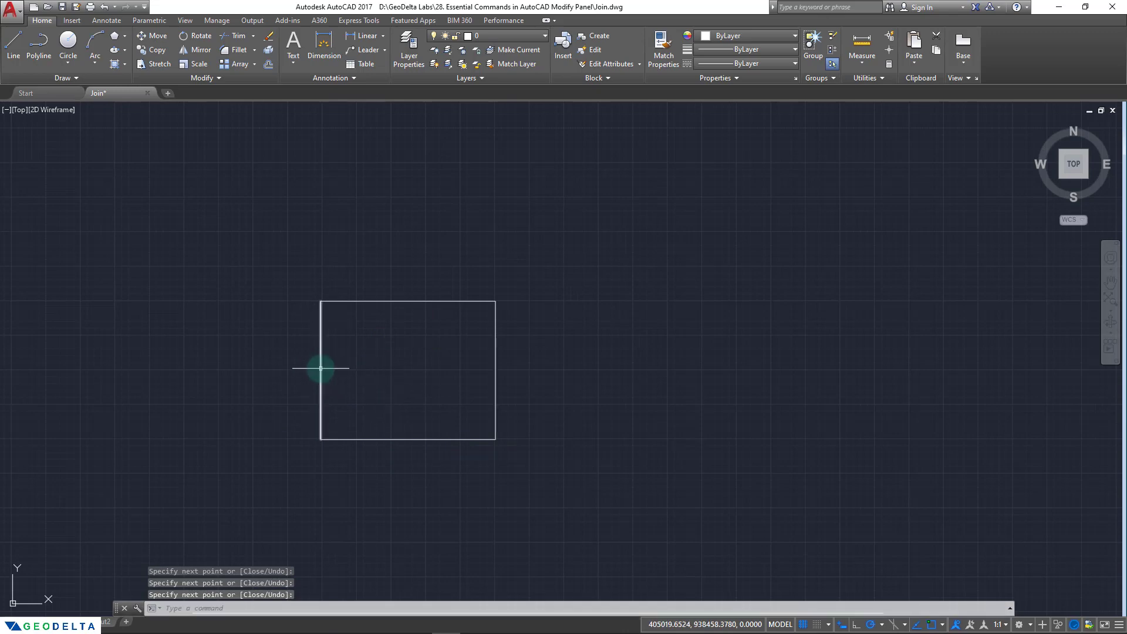
- Select the rectangle's left, upper and lower sides in turn to check whether they are separate objects, clearing the selection each time
{"action": "left_click", "coordinate": [321, 368]}
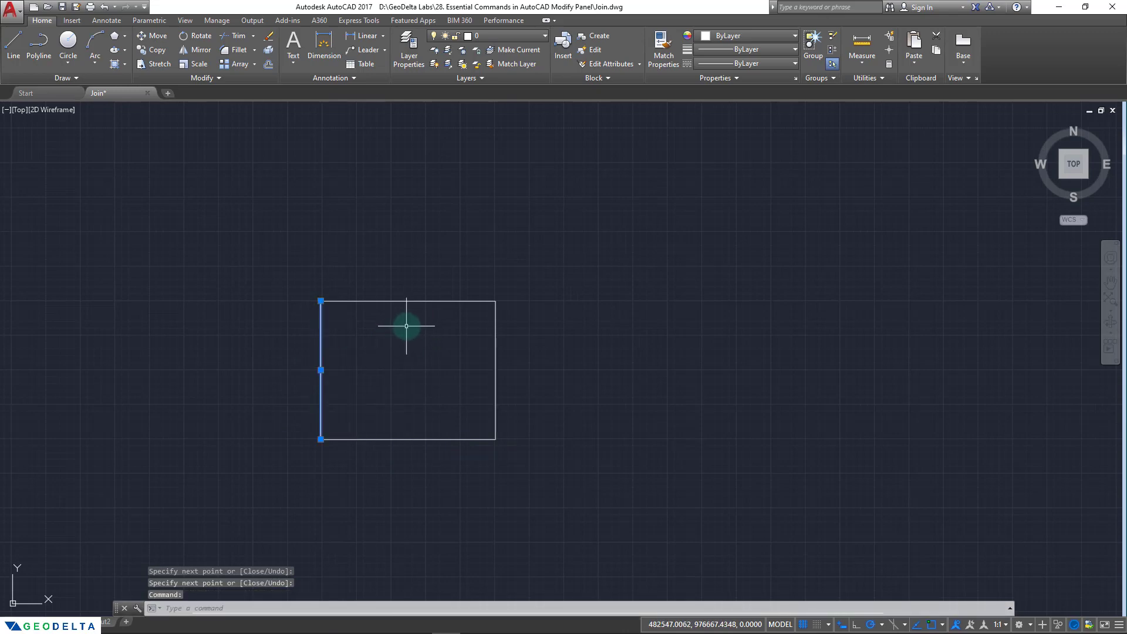
{"action": "key", "text": "Escape"}
{"action": "left_click", "coordinate": [404, 301]}
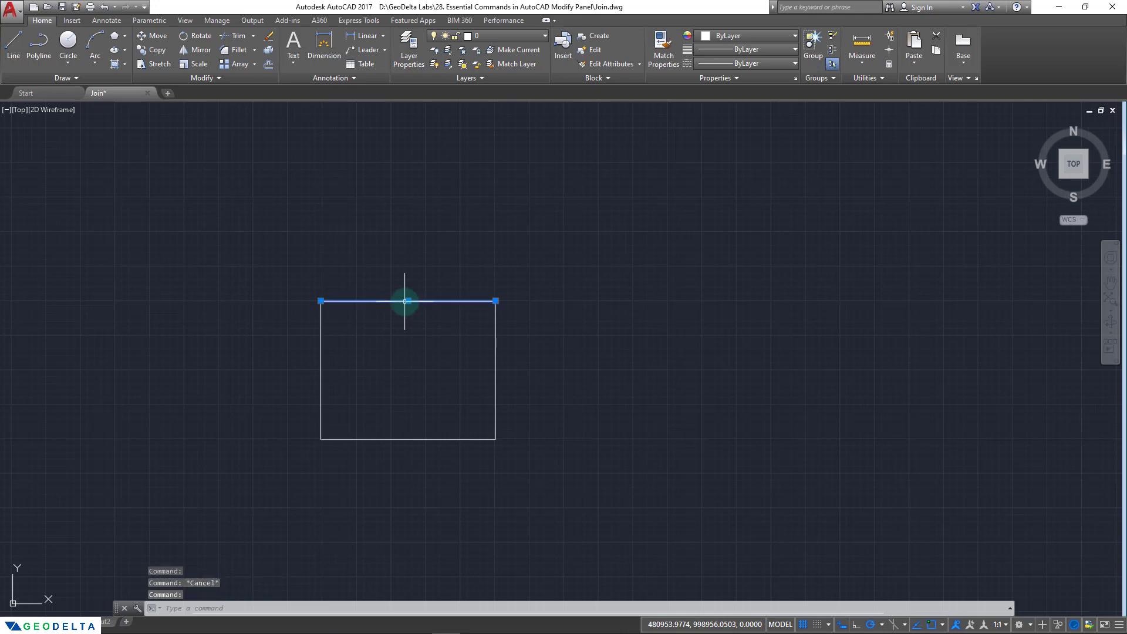
{"action": "key", "text": "Escape"}
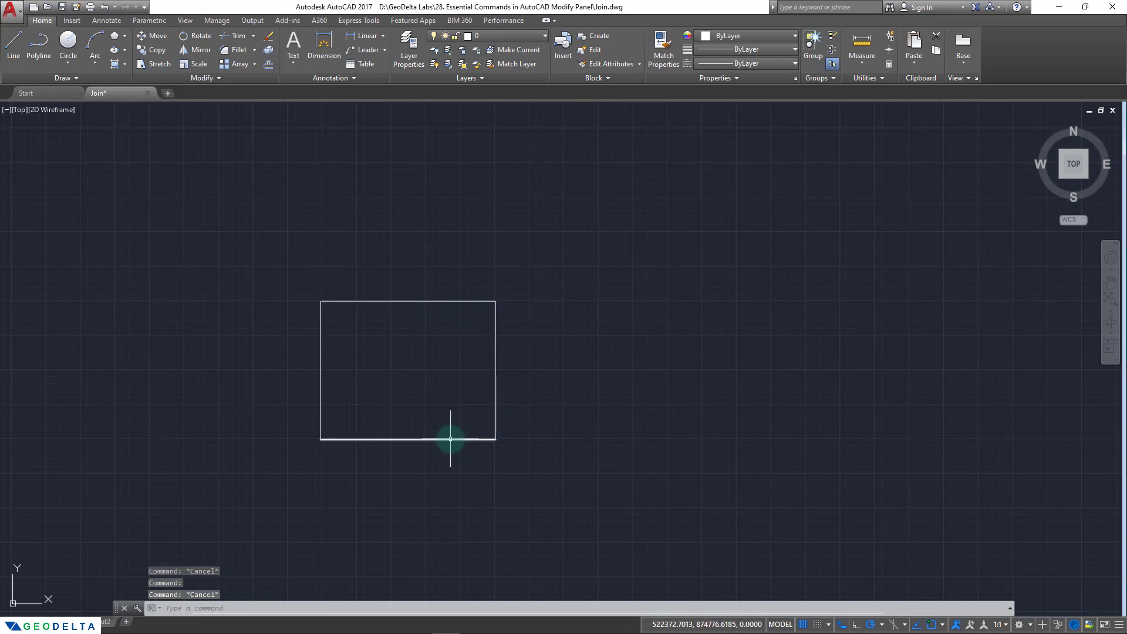
{"action": "left_click", "coordinate": [449, 439]}
{"action": "key", "text": "Escape"}
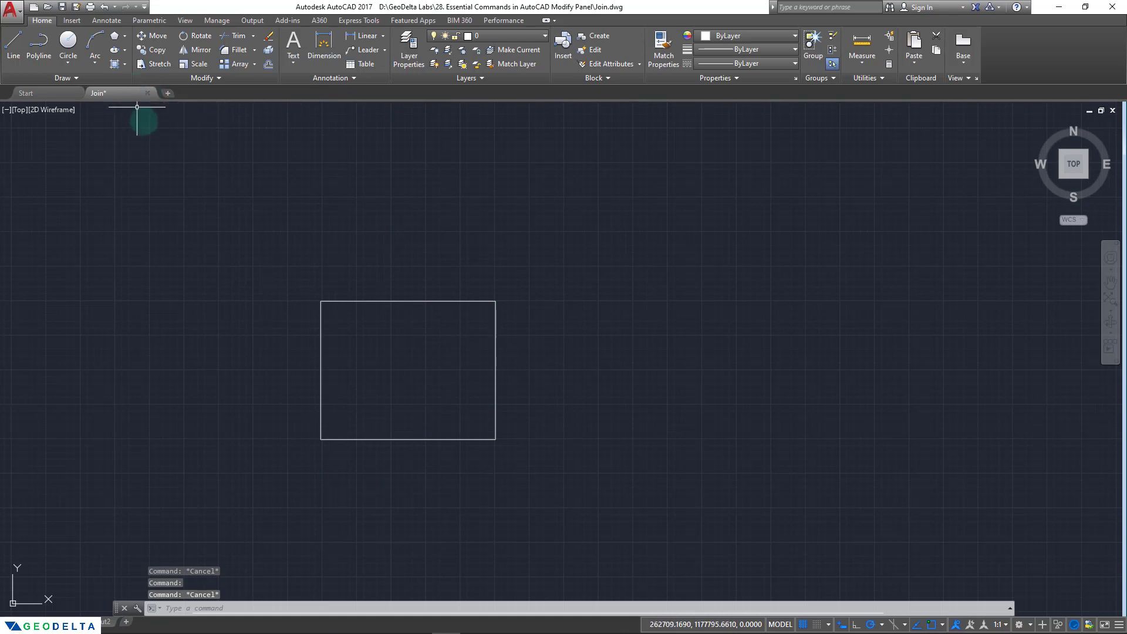
- Join the rectangle's four sides into one polyline using a single selection window, and select the outline once to check it
{"action": "left_click", "coordinate": [205, 81]}
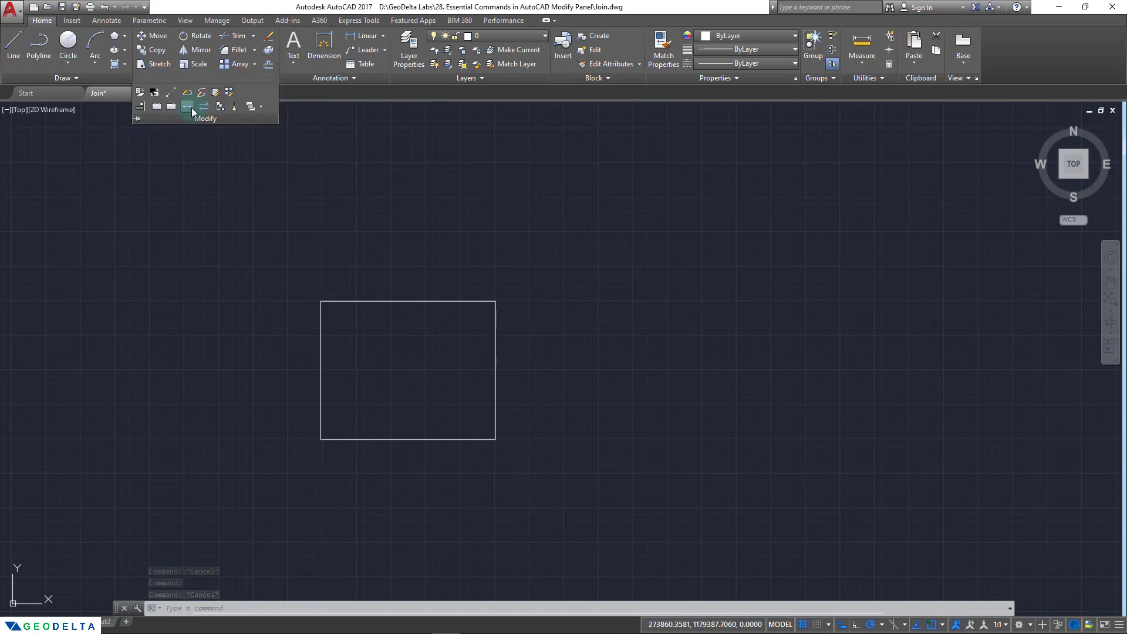
{"action": "left_click", "coordinate": [187, 106]}
{"action": "left_click", "coordinate": [256, 243]}
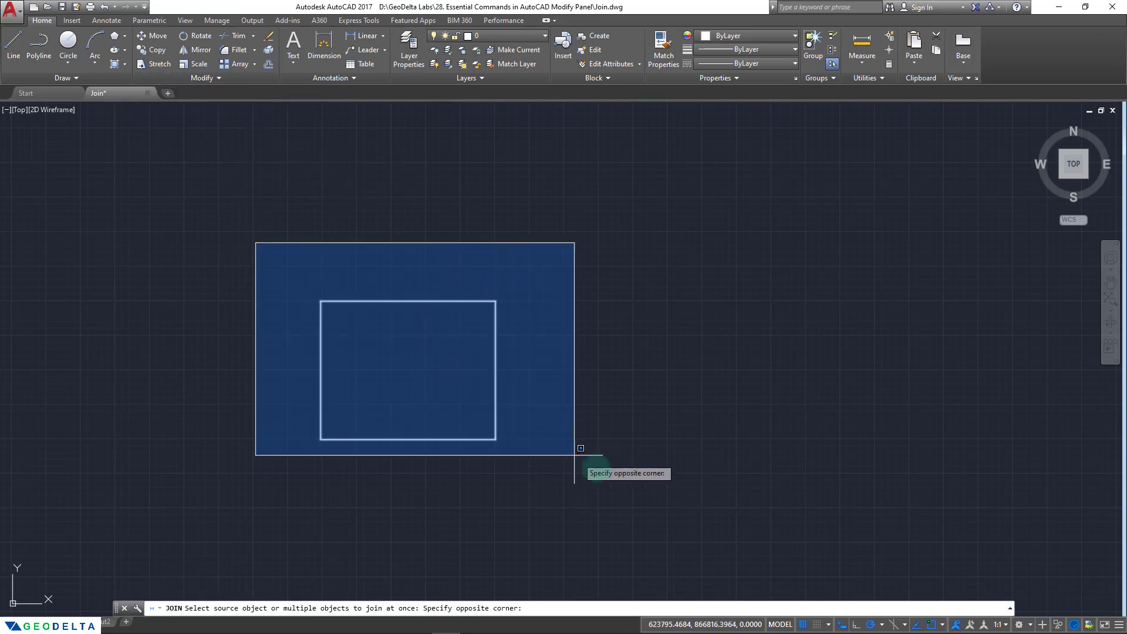
{"action": "left_click", "coordinate": [574, 454]}
{"action": "key", "text": "Return"}
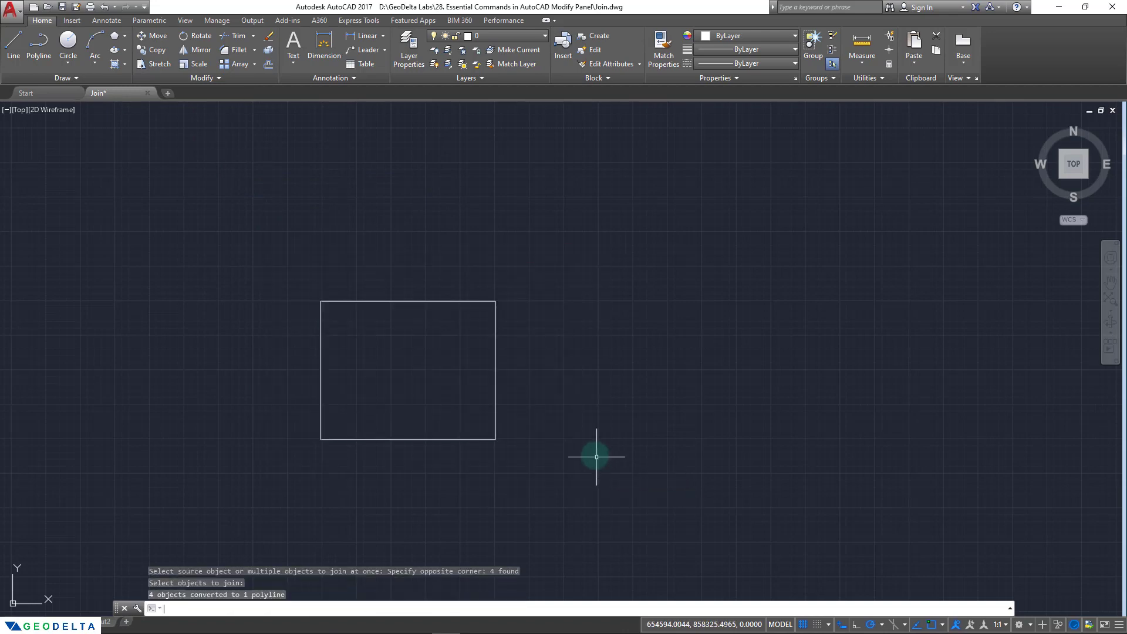
{"action": "left_click", "coordinate": [455, 440]}
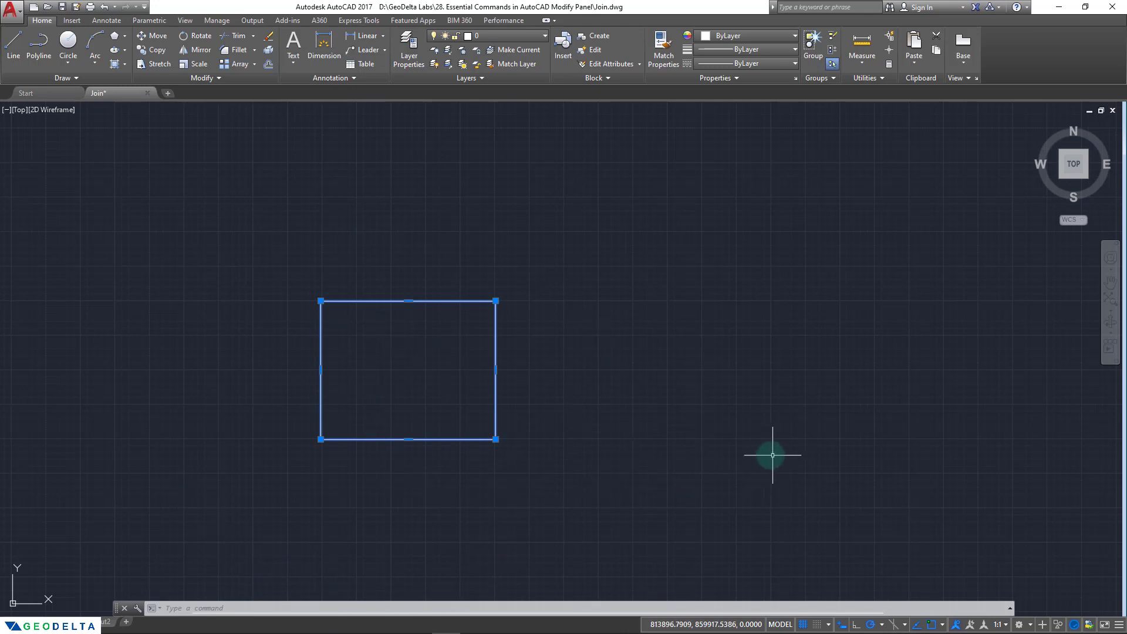
{"action": "key", "text": "Escape"}
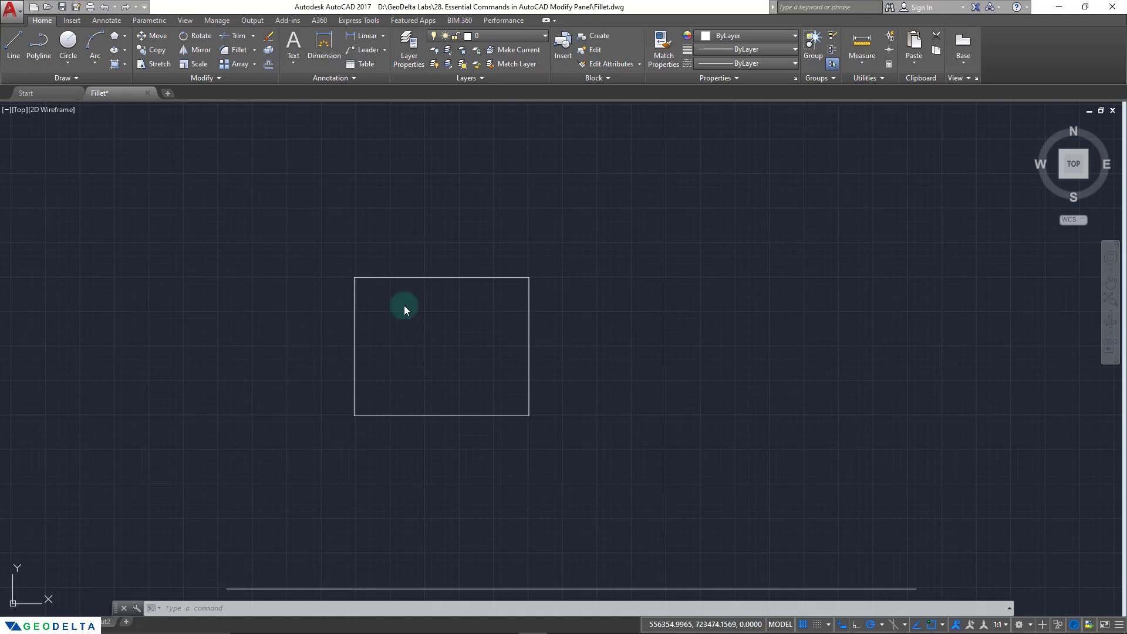
- Fillet the rectangle's upper-left corner between the left and upper sides with a radius of 15000
{"action": "left_click", "coordinate": [243, 55]}
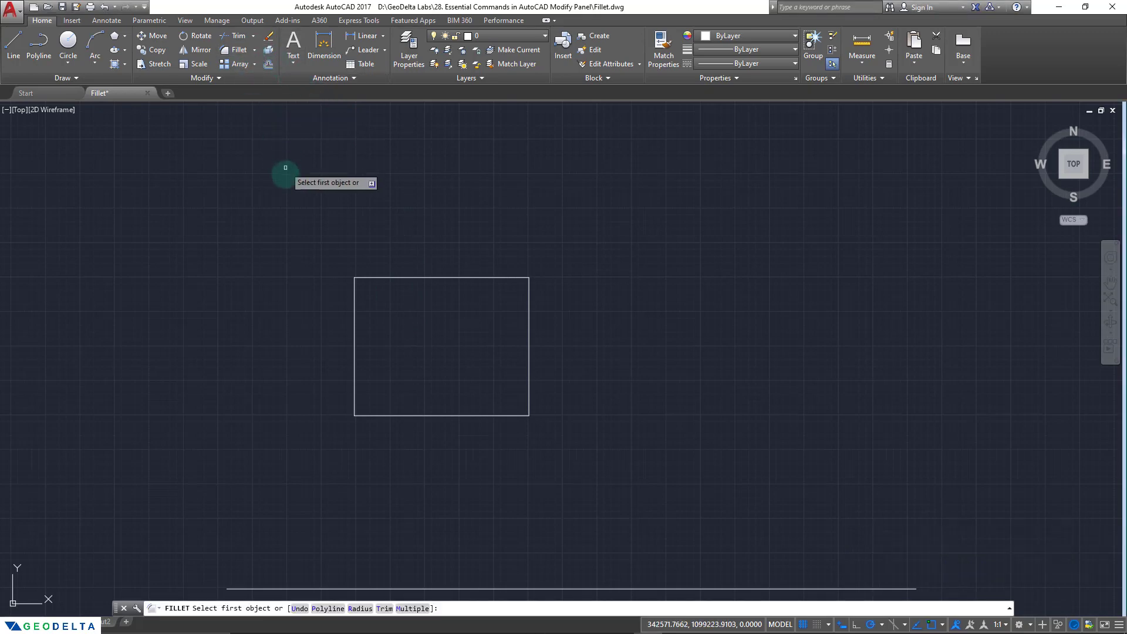
{"action": "middle_click_drag", "start_coordinate": [297, 233], "coordinate": [296, 292]}
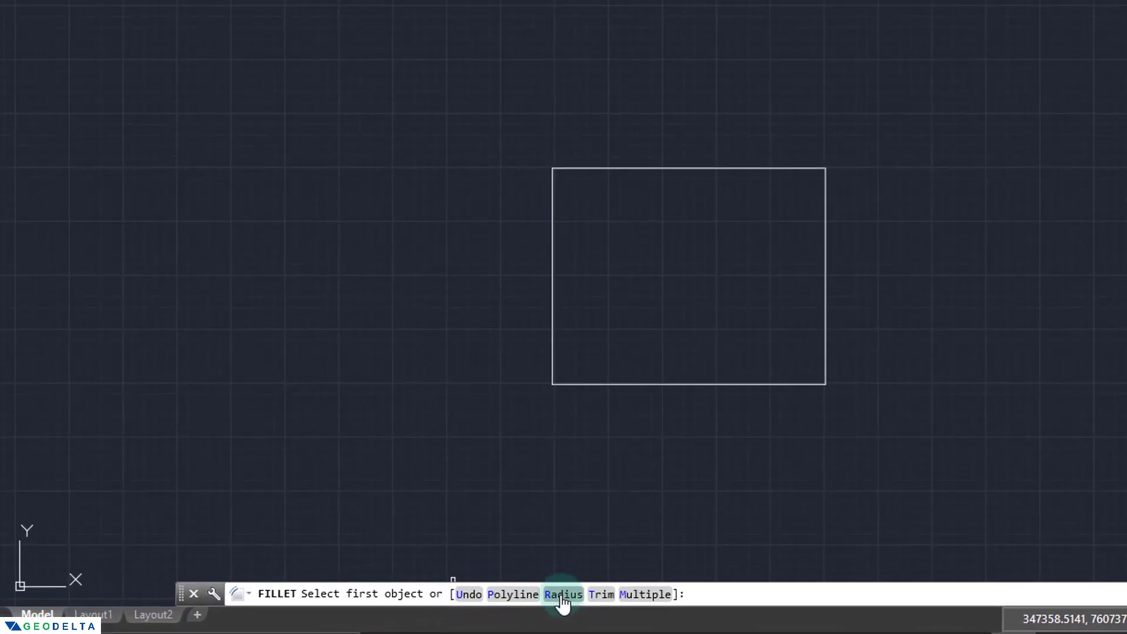
{"action": "right_click", "coordinate": [502, 254]}
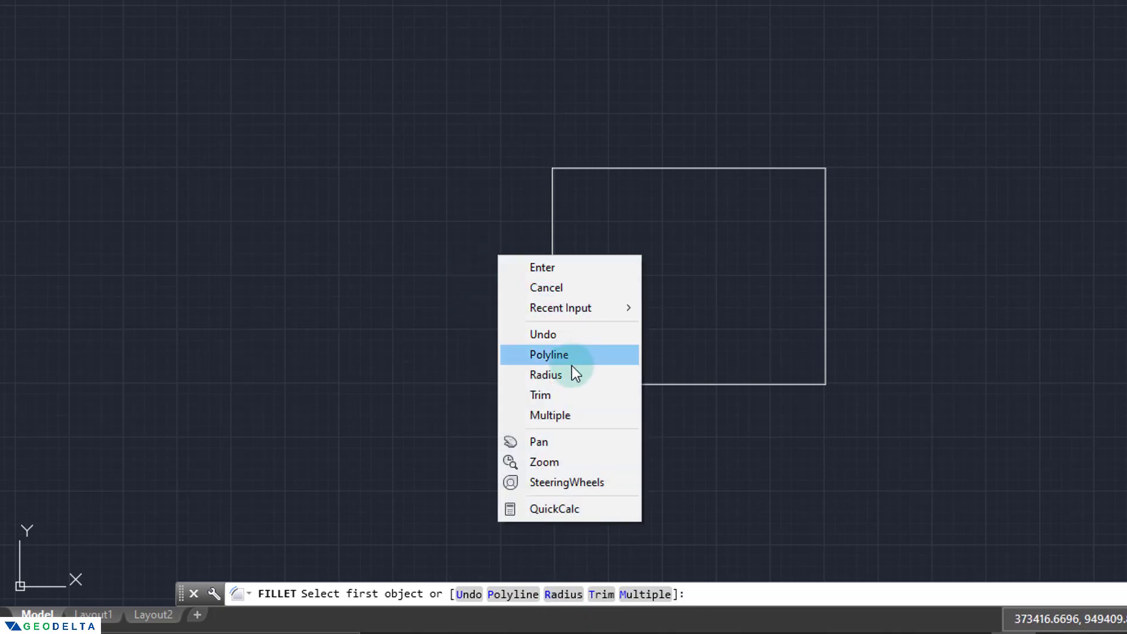
{"action": "left_click", "coordinate": [560, 374]}
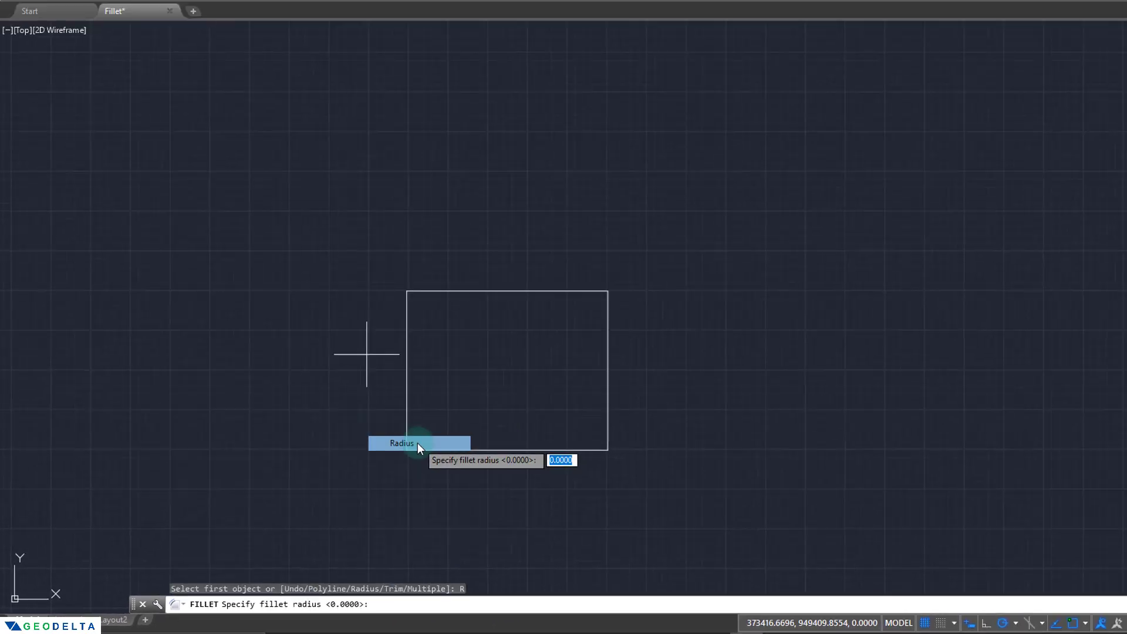
{"action": "scroll", "coordinate": [434, 319], "scroll_direction": "up", "scroll_amount": 2}
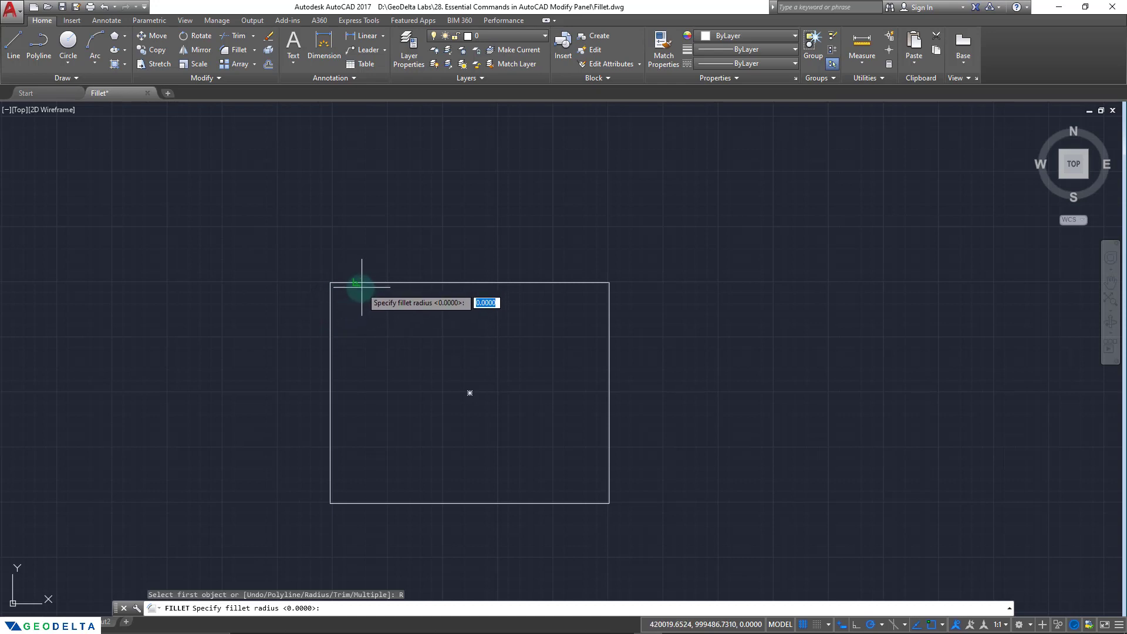
{"action": "scroll", "coordinate": [361, 311], "scroll_direction": "up", "scroll_amount": 2}
{"action": "mouse_move", "coordinate": [361, 311]}
{"action": "middle_mouse_down"}
{"action": "mouse_move", "coordinate": [344, 246]}
{"action": "mouse_move", "coordinate": [329, 244]}
{"action": "middle_mouse_up"}
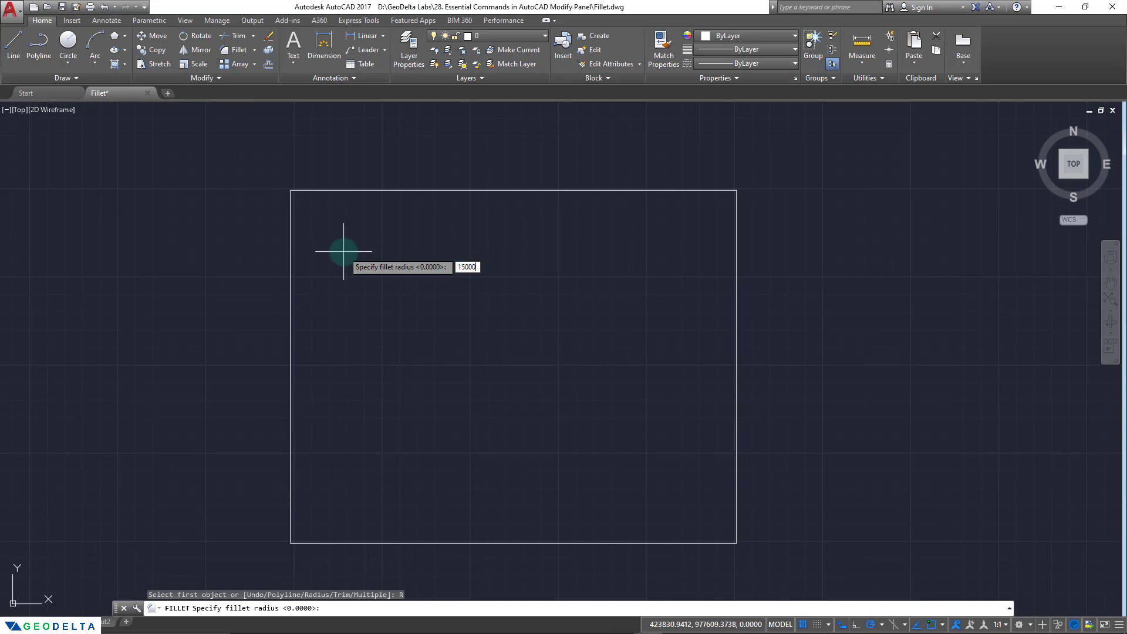
{"action": "key", "text": "Return"}
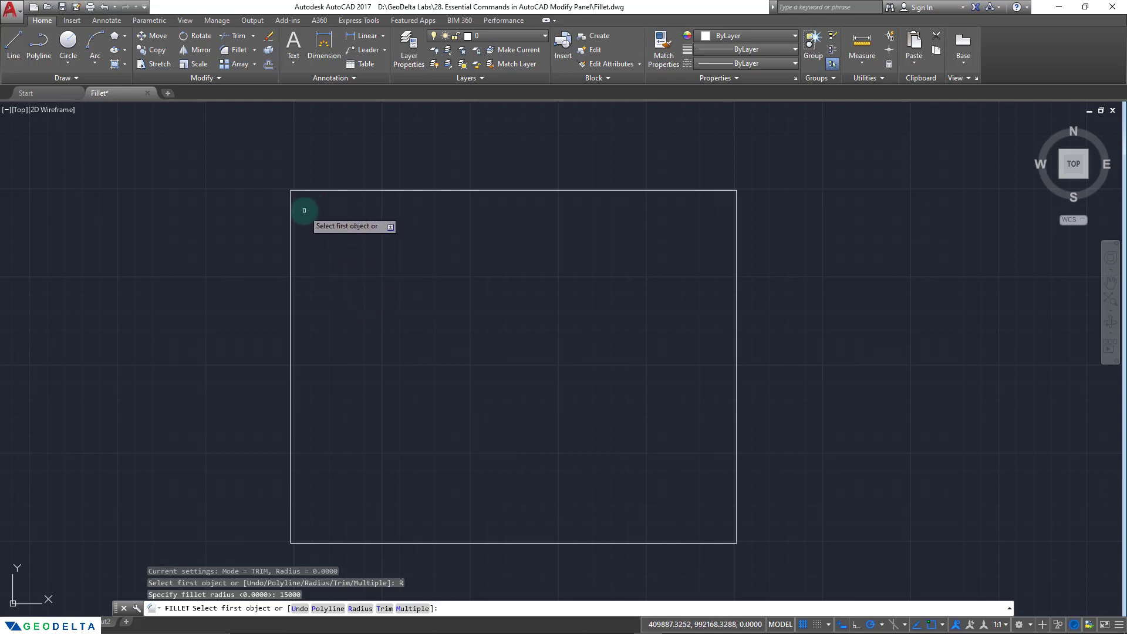
{"action": "left_click", "coordinate": [290, 247]}
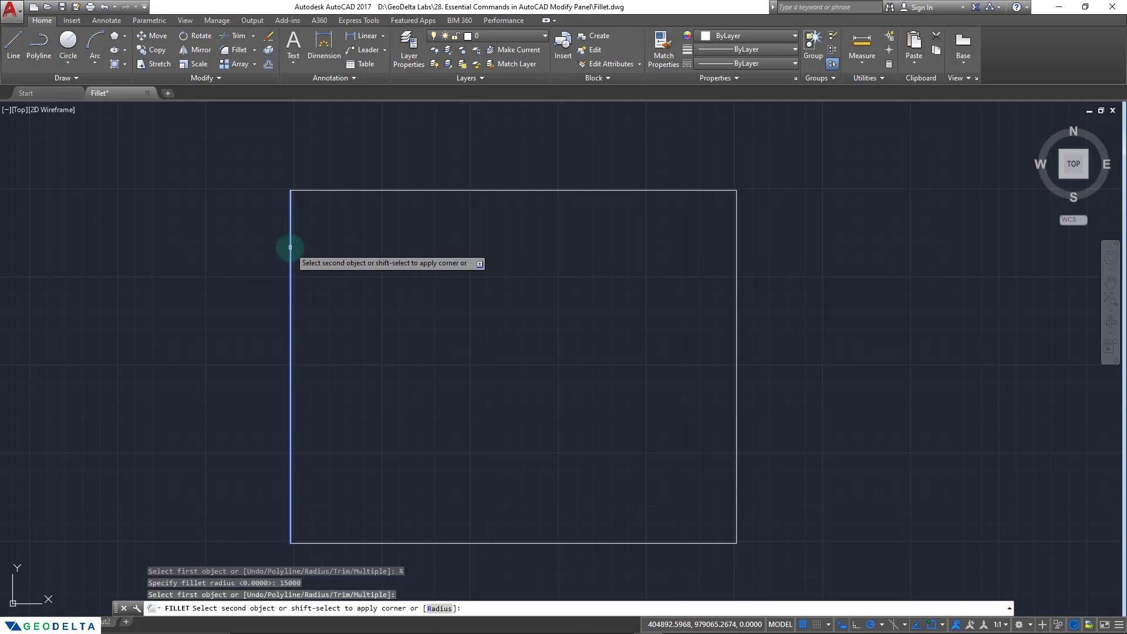
{"action": "left_click", "coordinate": [360, 189]}
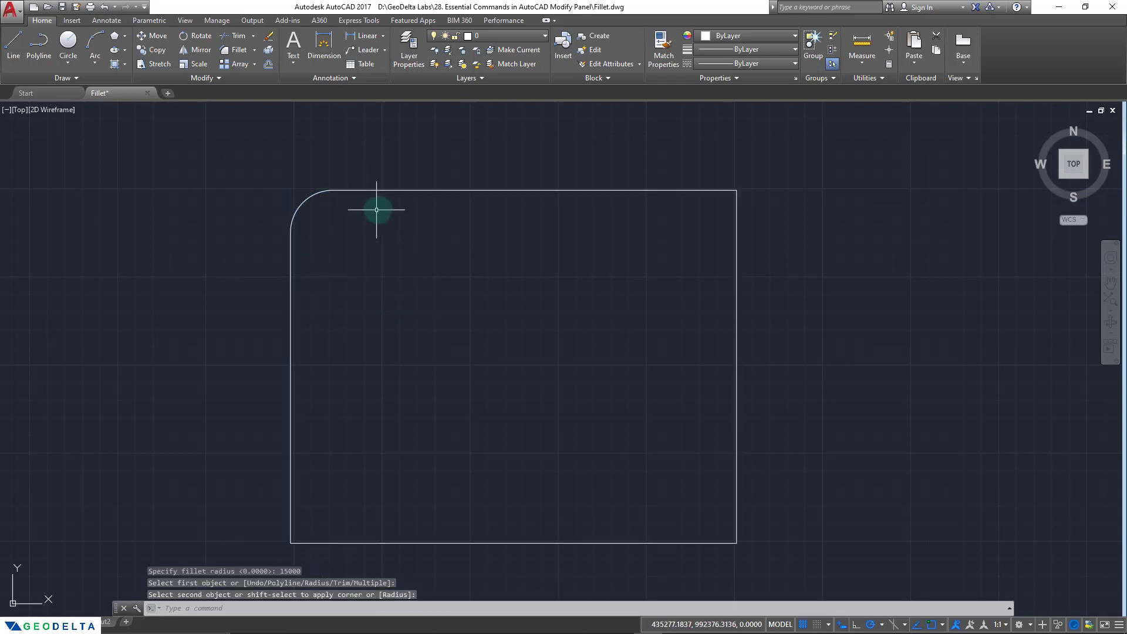
- Start a line from the upper end of the corner's fillet arc, where it meets the rectangle's upper side
{"action": "scroll", "coordinate": [314, 197], "scroll_direction": "up", "scroll_amount": 5}
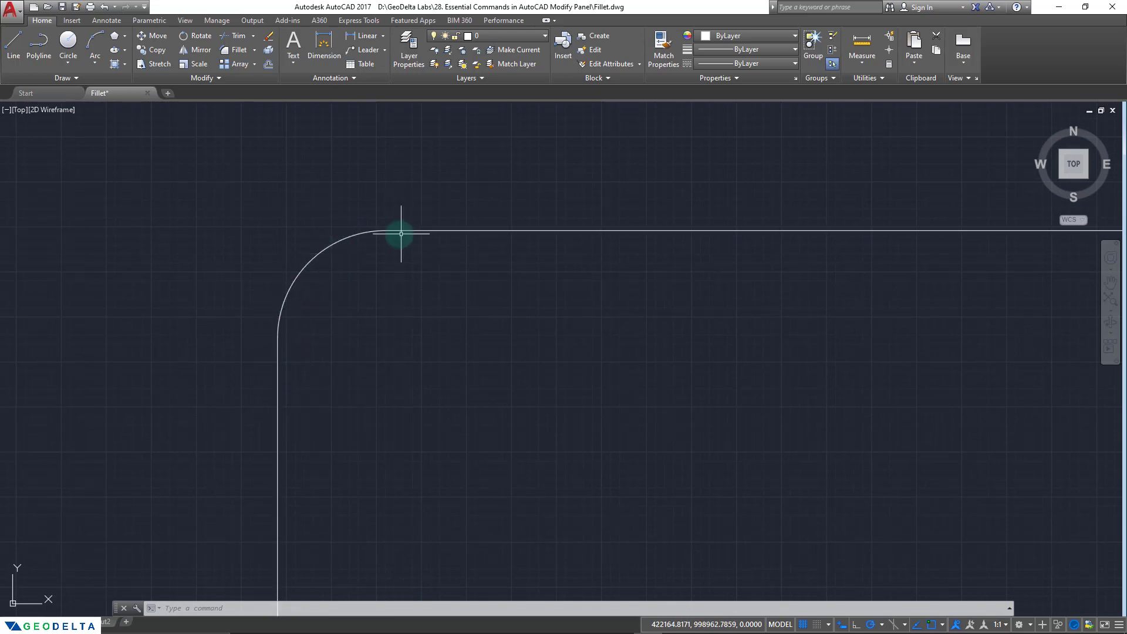
{"action": "scroll", "coordinate": [370, 275], "scroll_direction": "up", "scroll_amount": 2}
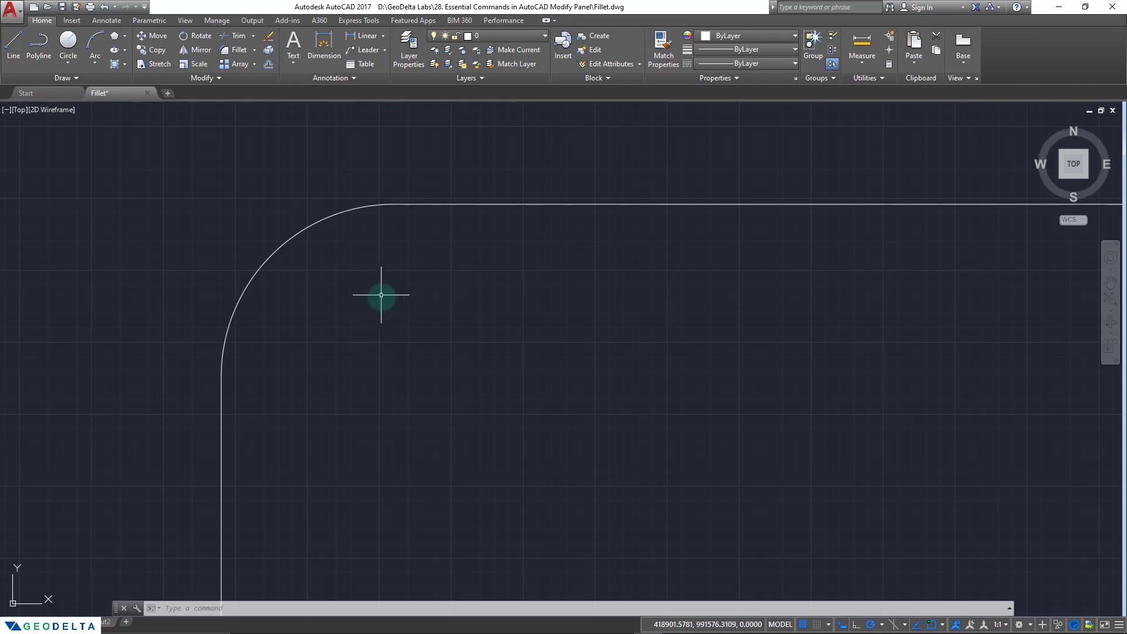
{"action": "left_click", "coordinate": [18, 45]}
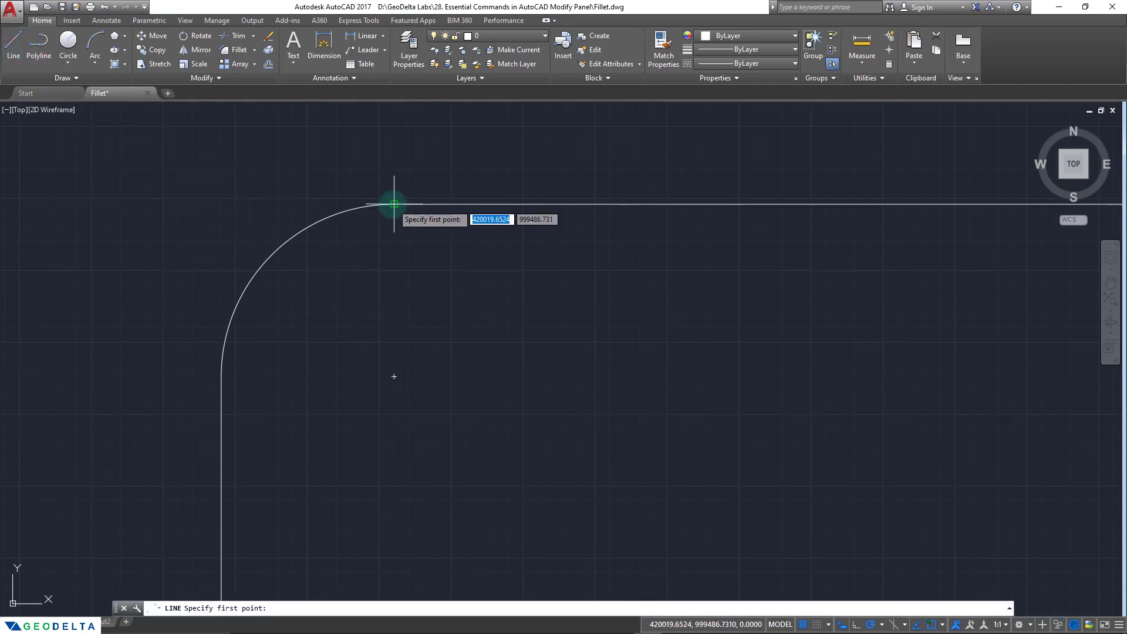
{"action": "left_click", "coordinate": [394, 203]}
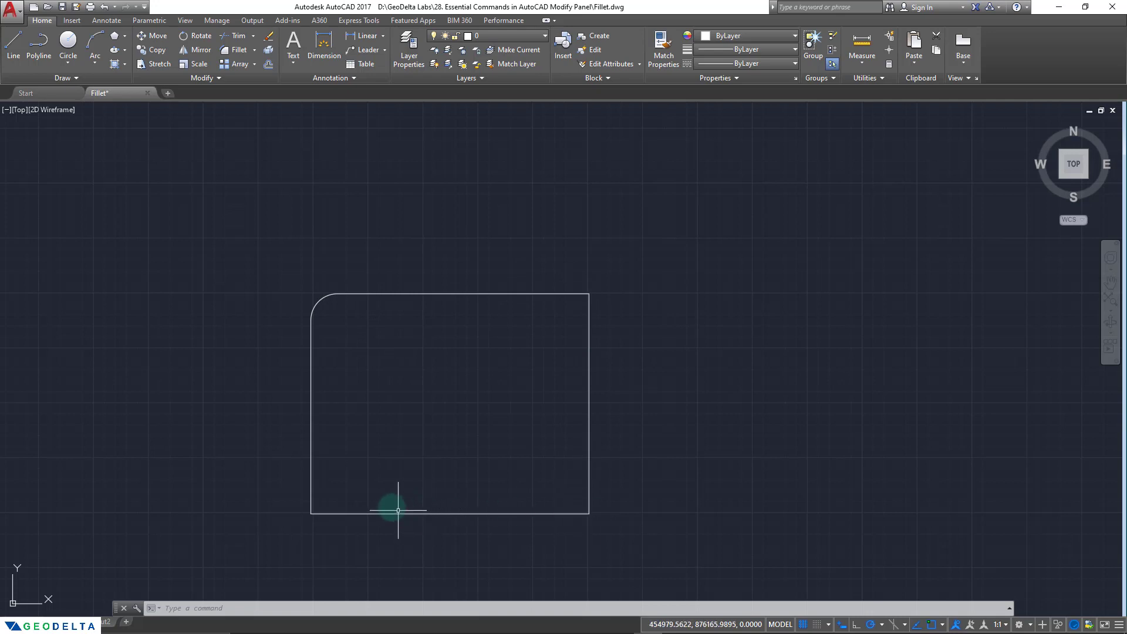
- Undo the line drawn from the fillet arc and the fillet on the rectangle's upper-left corner
{"action": "scroll", "coordinate": [453, 341], "scroll_direction": "up", "scroll_amount": 5}
{"action": "key", "text": "ctrl+z"}
{"action": "key", "text": "ctrl+z"}
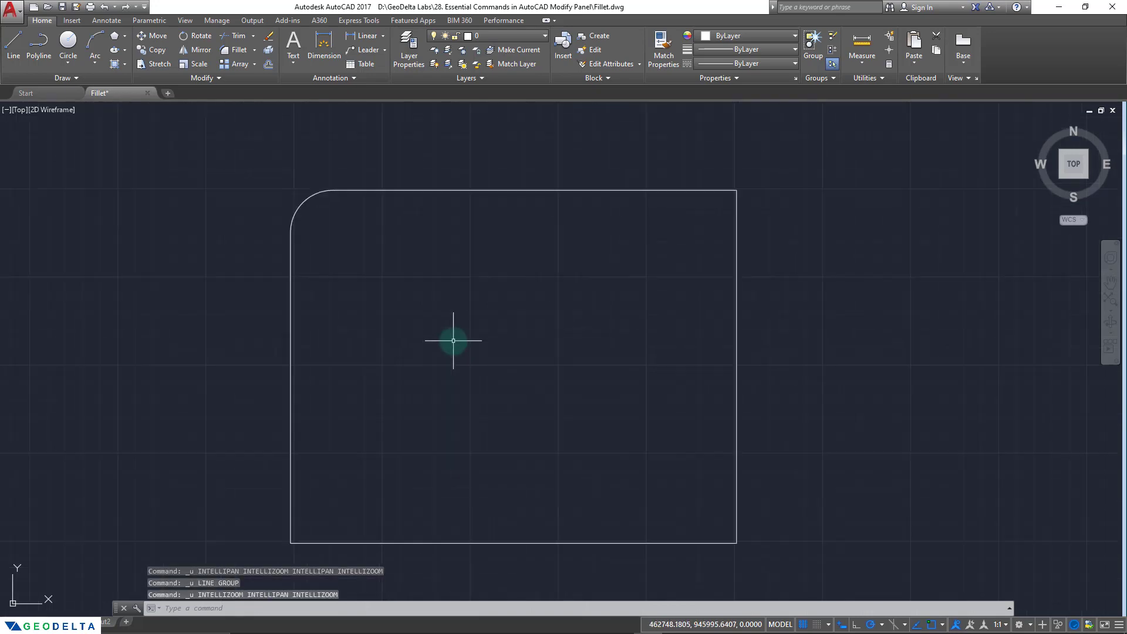
{"action": "key", "text": "ctrl+z"}
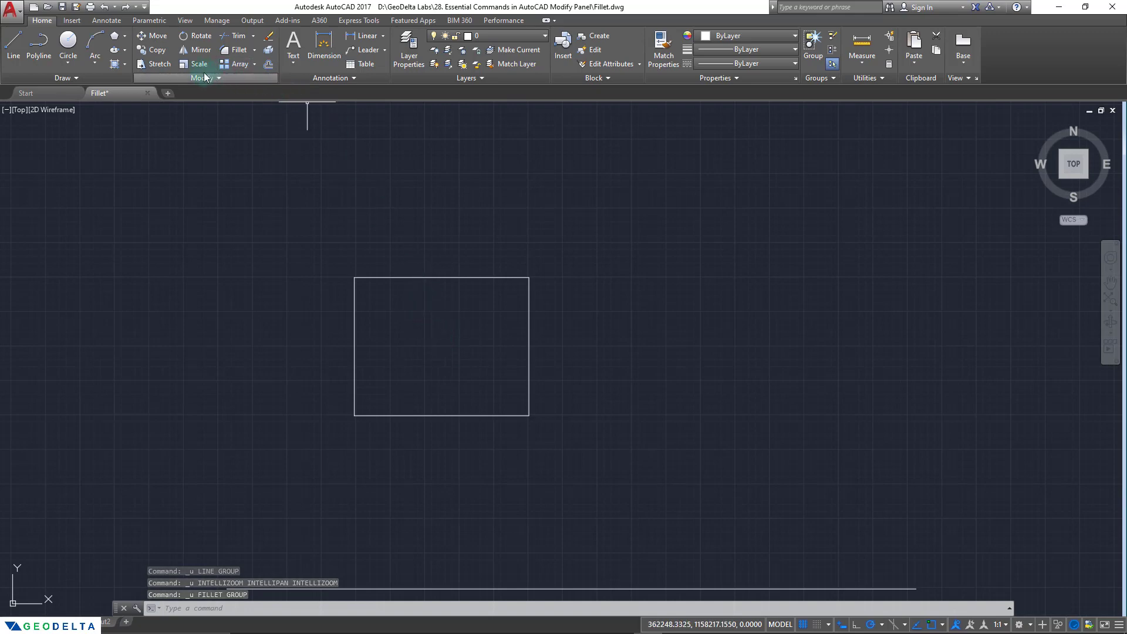
- Fillet the rectangle's upper-left corner between the left and upper sides with a radius of 15000, using the Multiple option
{"action": "left_click", "coordinate": [235, 51]}
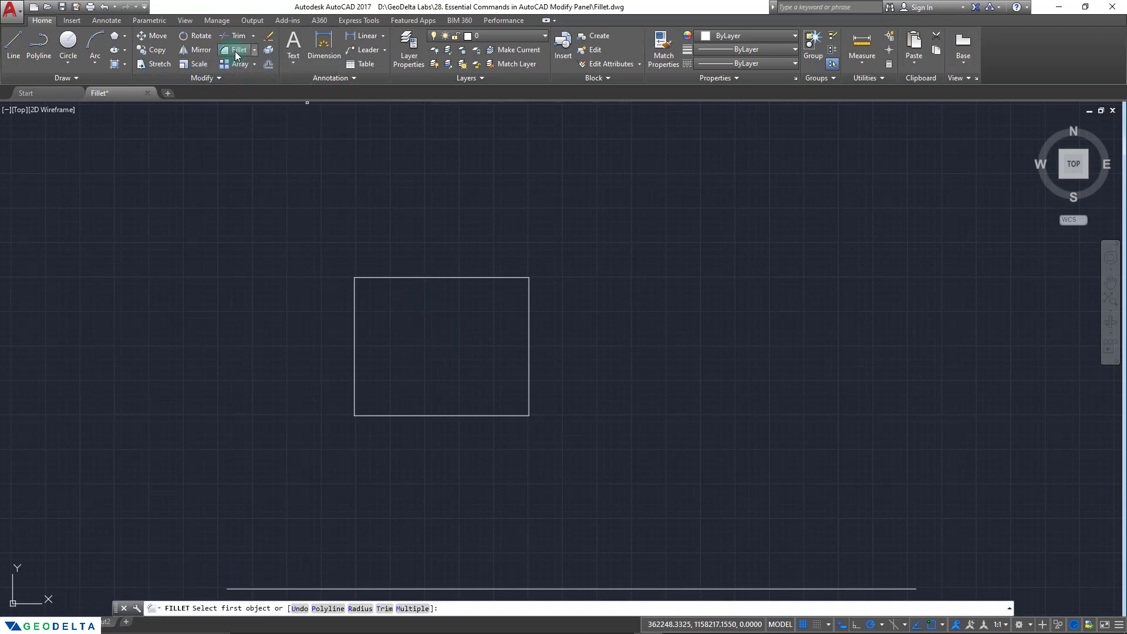
{"action": "right_click", "coordinate": [321, 279]}
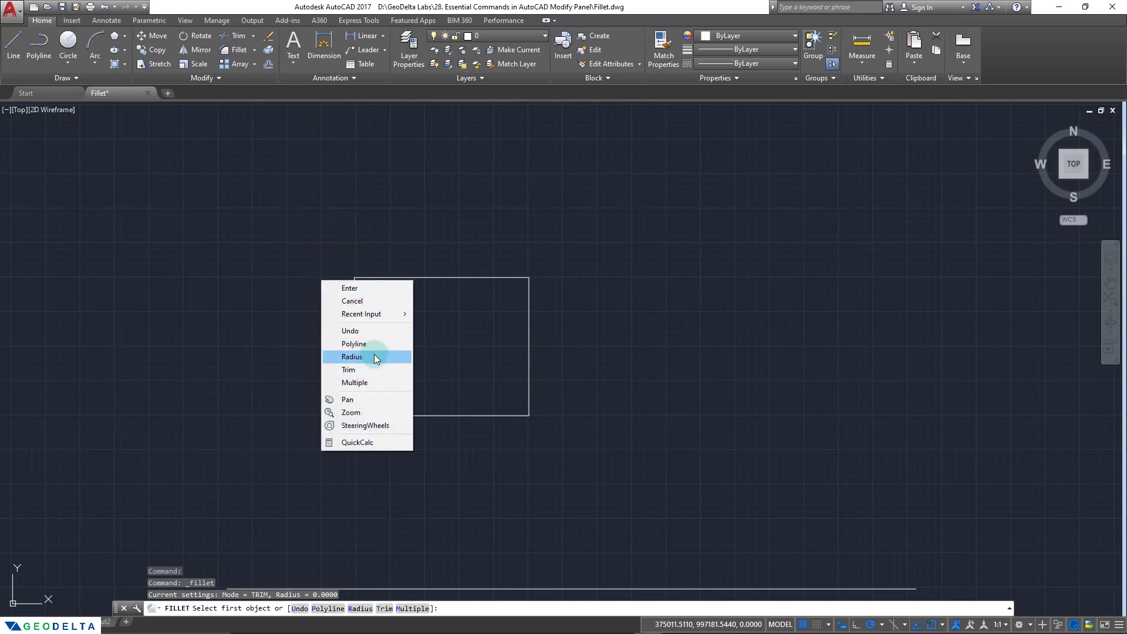
{"action": "left_click", "coordinate": [352, 357]}
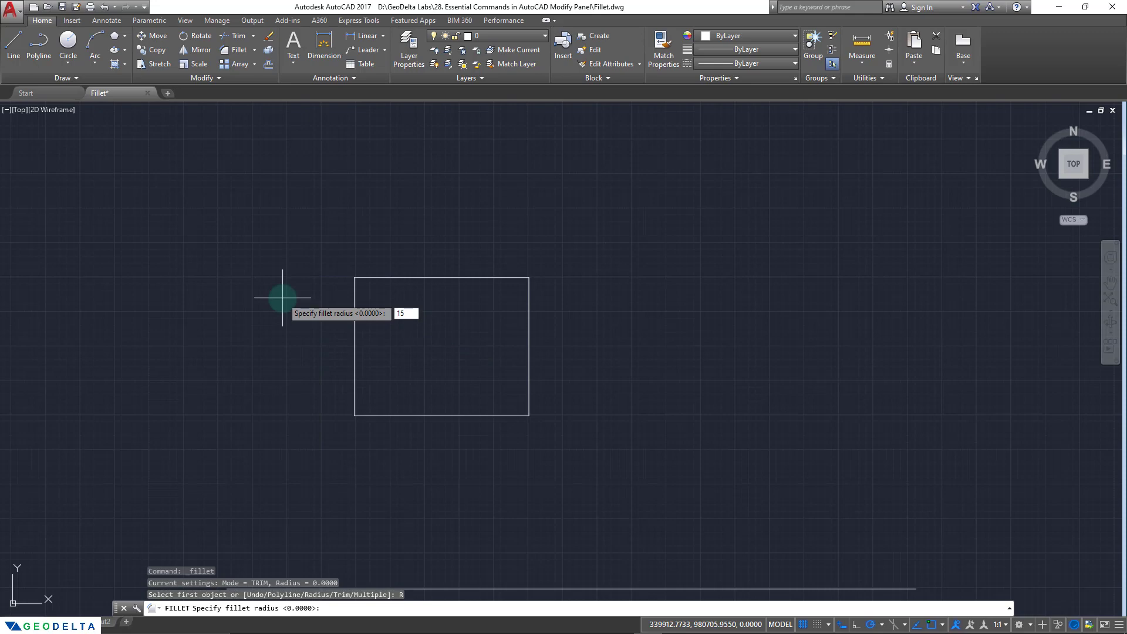
{"action": "key", "text": "Return"}
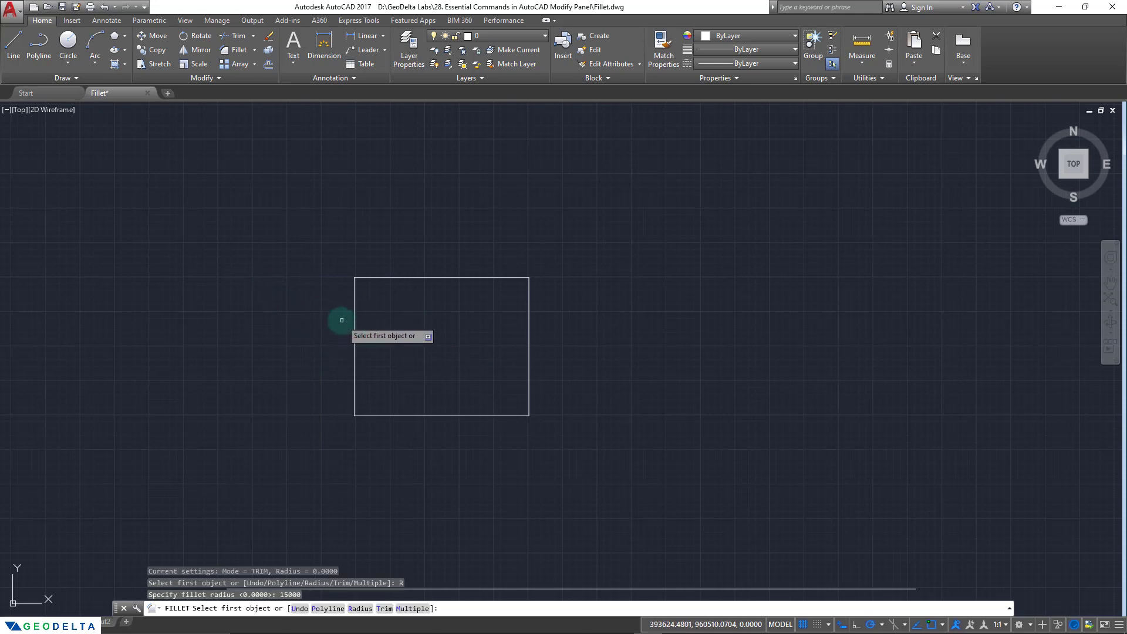
{"action": "right_click", "coordinate": [312, 296]}
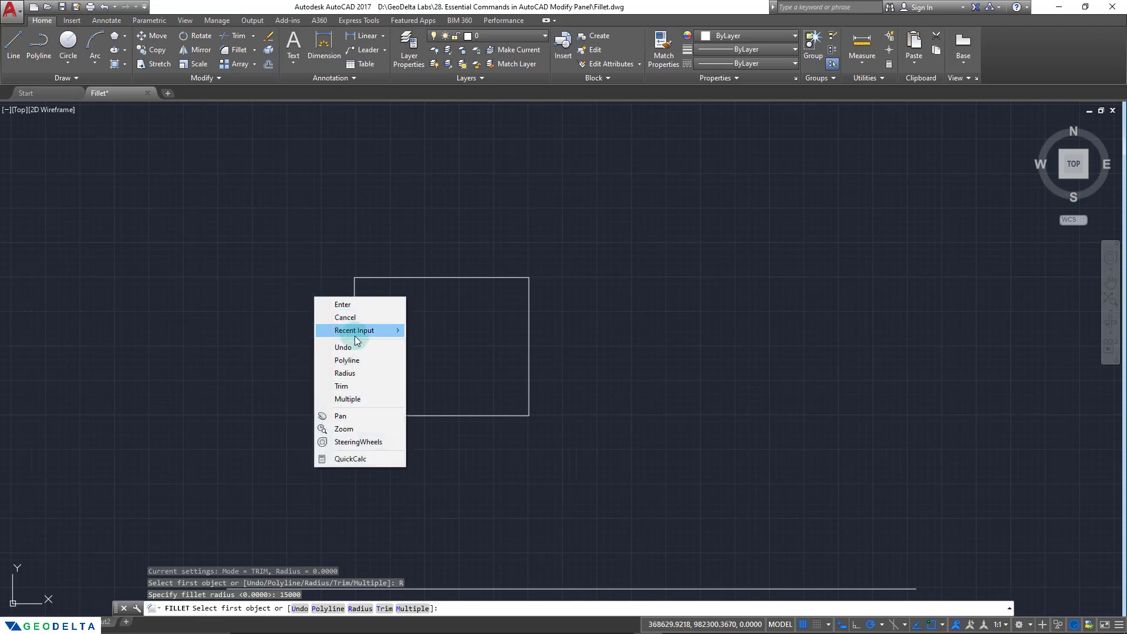
{"action": "left_click", "coordinate": [348, 399]}
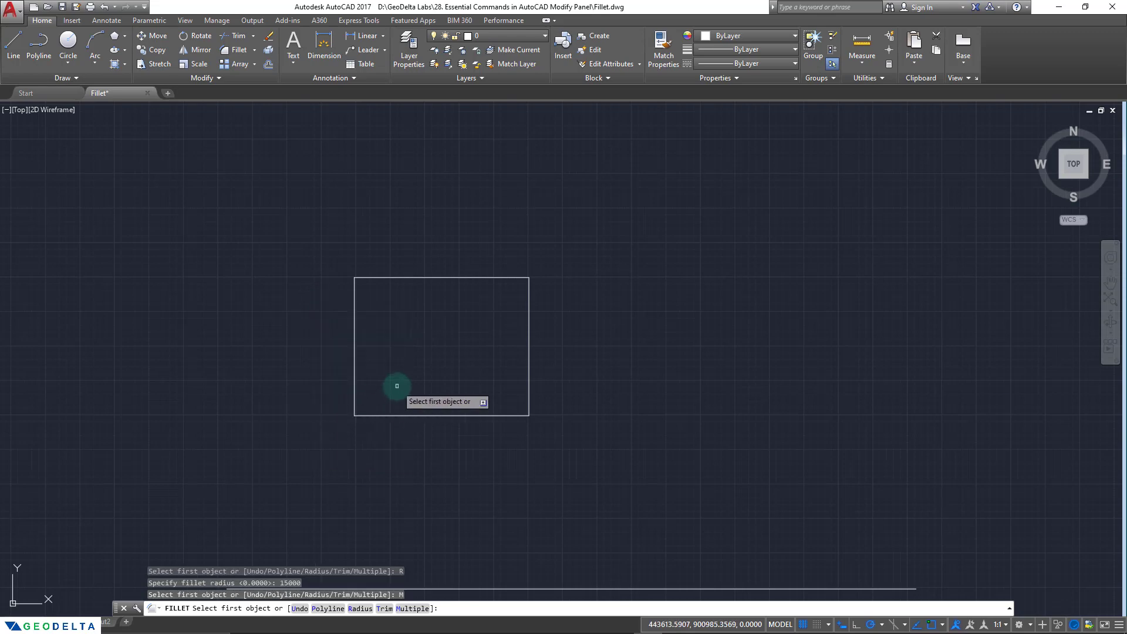
{"action": "scroll", "coordinate": [380, 322], "scroll_direction": "up", "scroll_amount": 2}
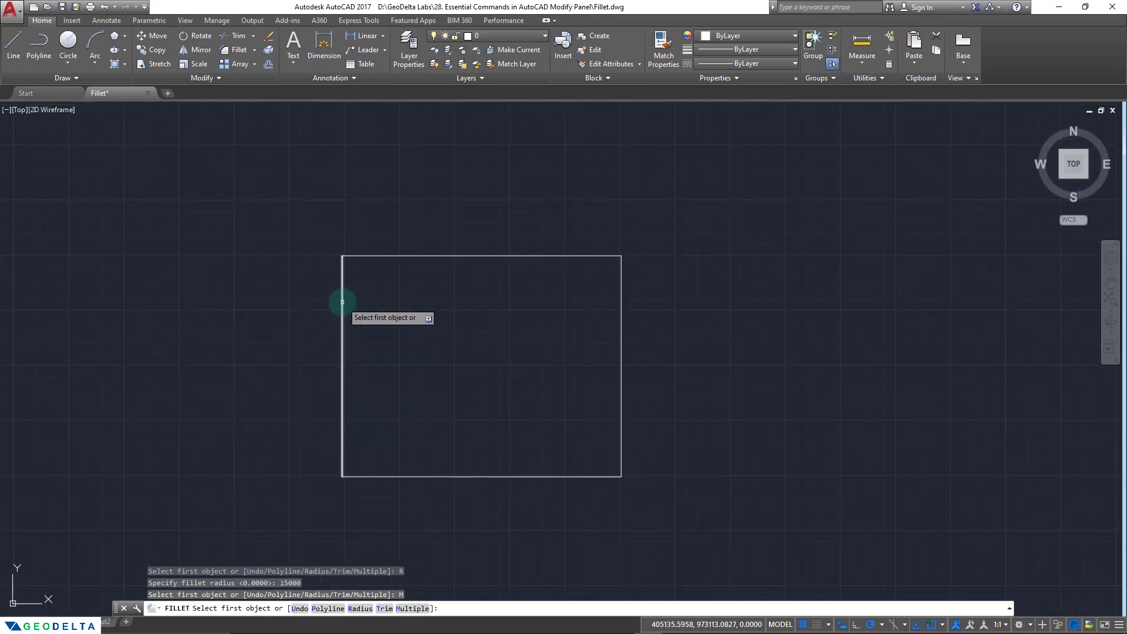
{"action": "left_click", "coordinate": [342, 302]}
{"action": "left_click", "coordinate": [371, 256]}
{"action": "middle_click_drag", "start_coordinate": [417, 288], "coordinate": [392, 284]}
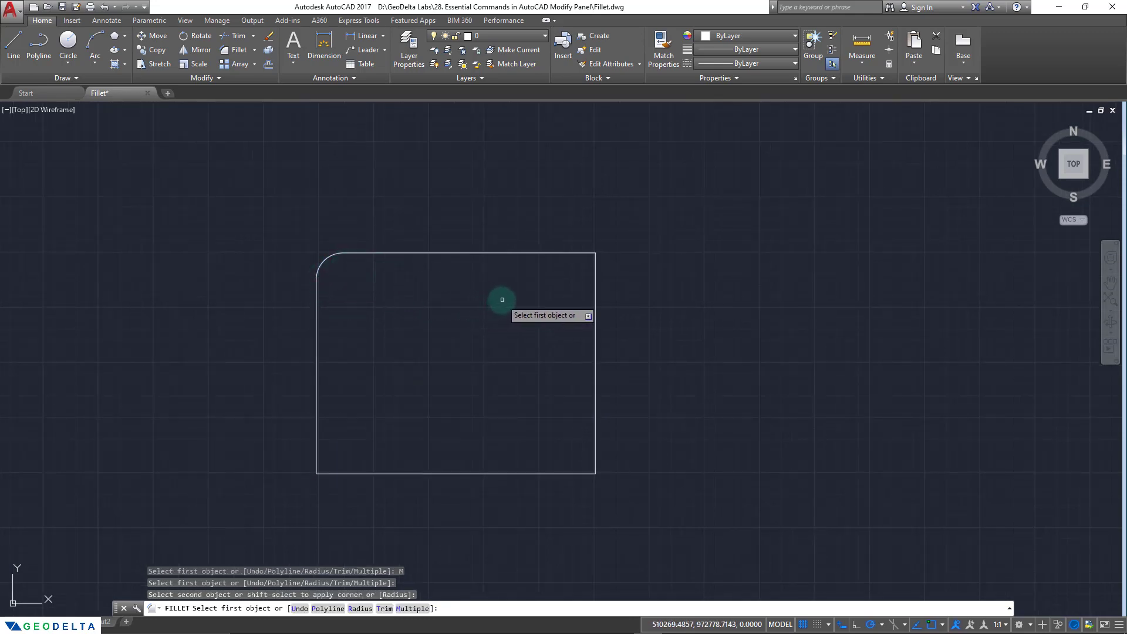
- Fillet the rectangle's upper-right, lower-right and lower-left corners with the same radius and end the Fillet command
{"action": "left_click", "coordinate": [528, 252]}
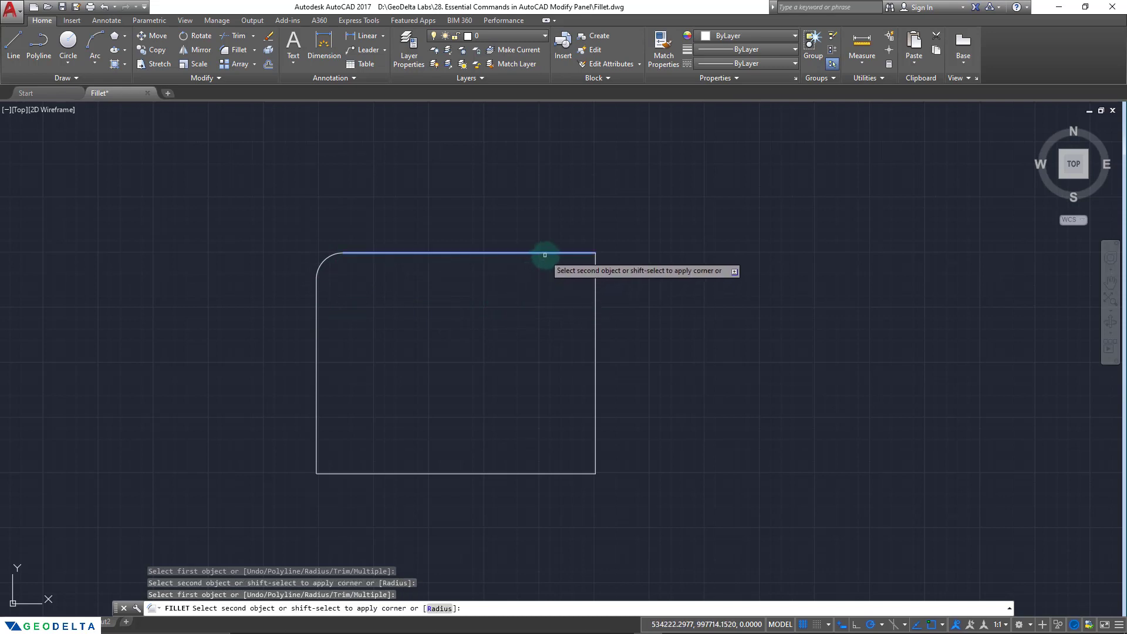
{"action": "left_click", "coordinate": [595, 300]}
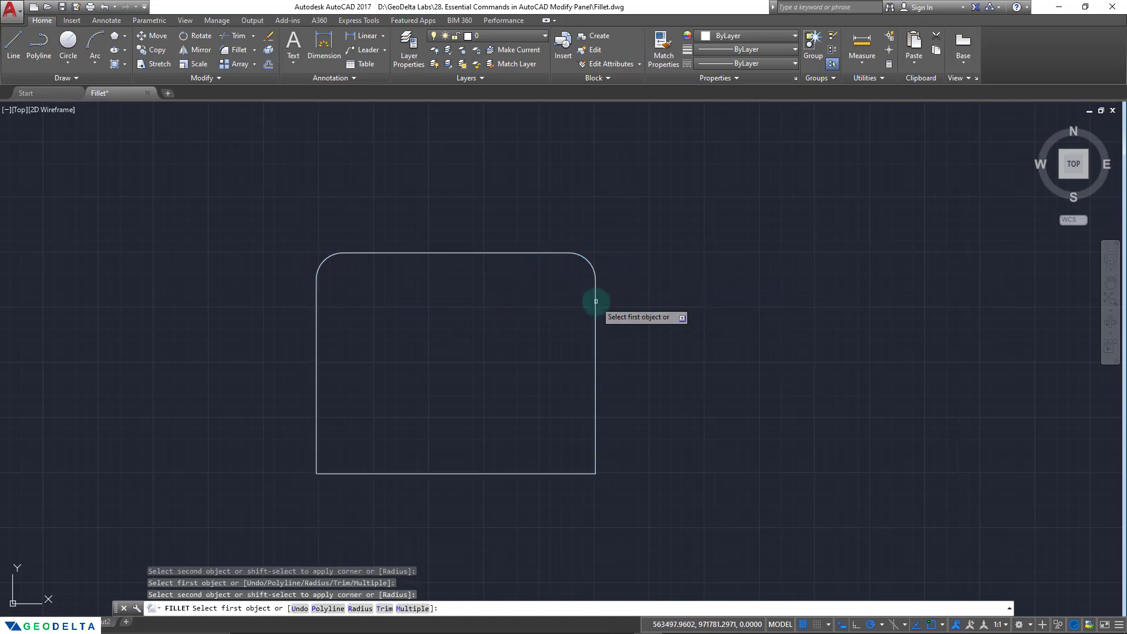
{"action": "left_click", "coordinate": [595, 449]}
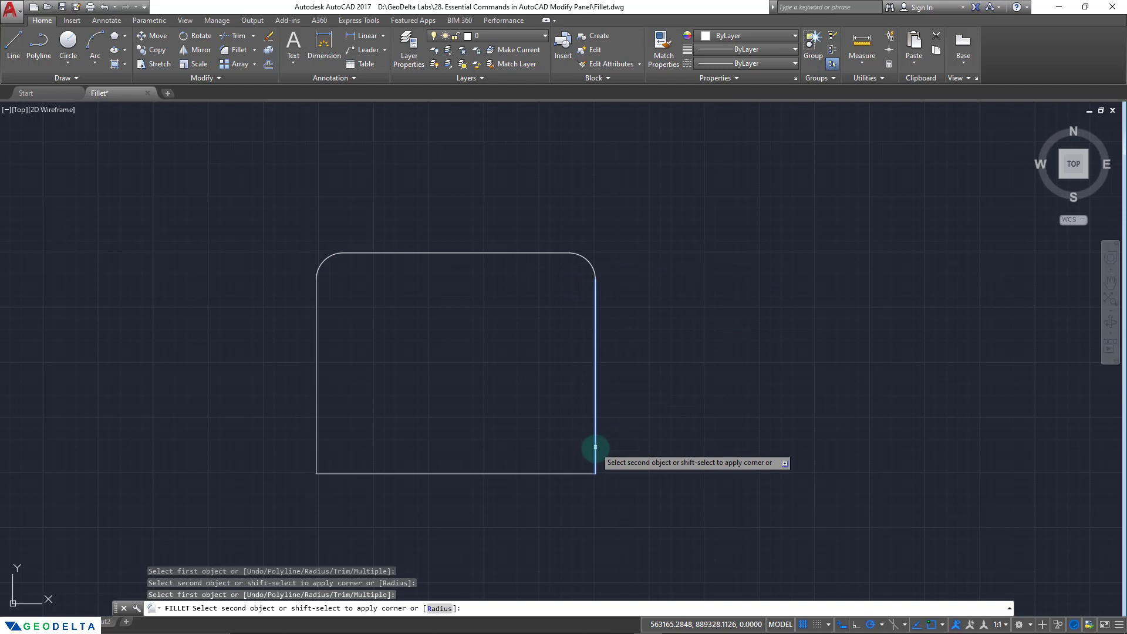
{"action": "left_click", "coordinate": [574, 474]}
{"action": "key", "text": "ctrl+z"}
{"action": "left_click", "coordinate": [555, 473]}
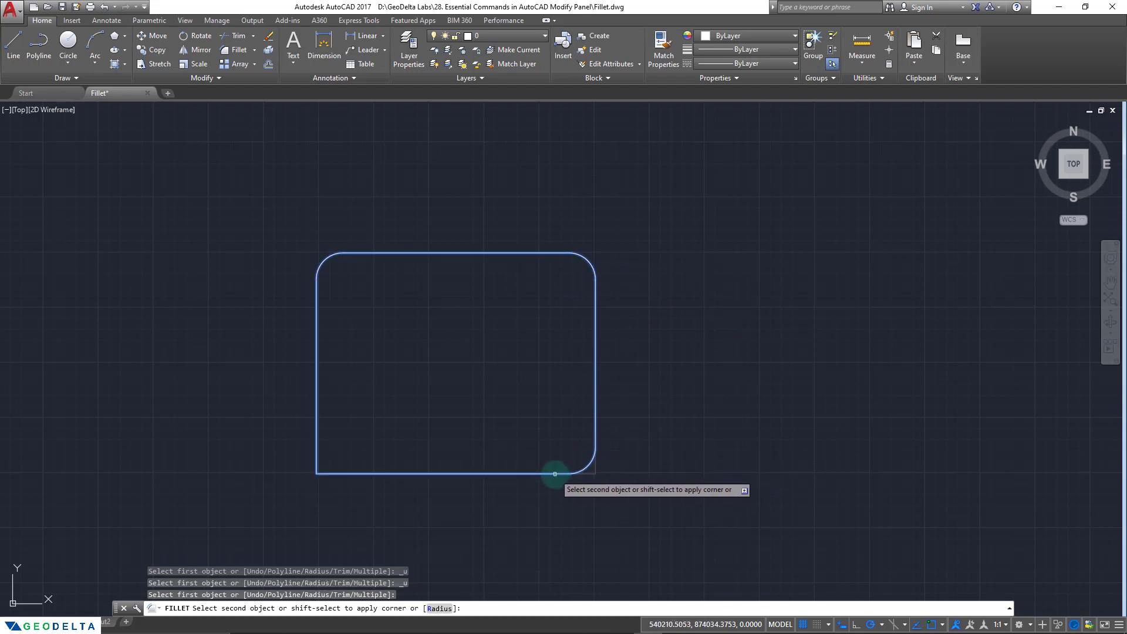
{"action": "left_click", "coordinate": [555, 473]}
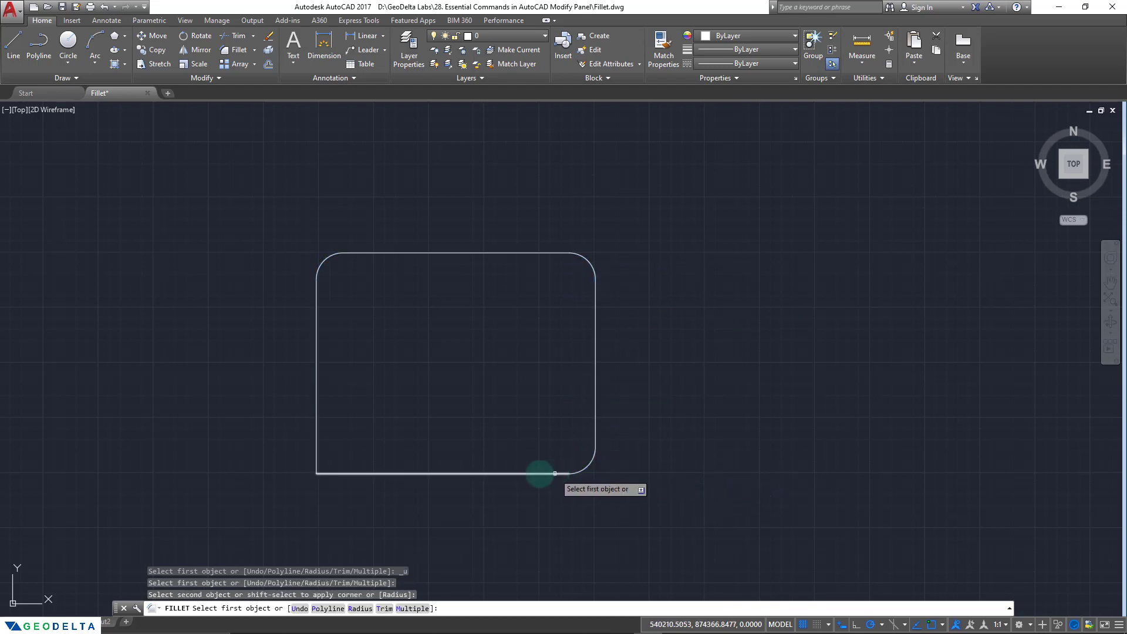
{"action": "left_click", "coordinate": [348, 473]}
{"action": "left_click", "coordinate": [315, 434]}
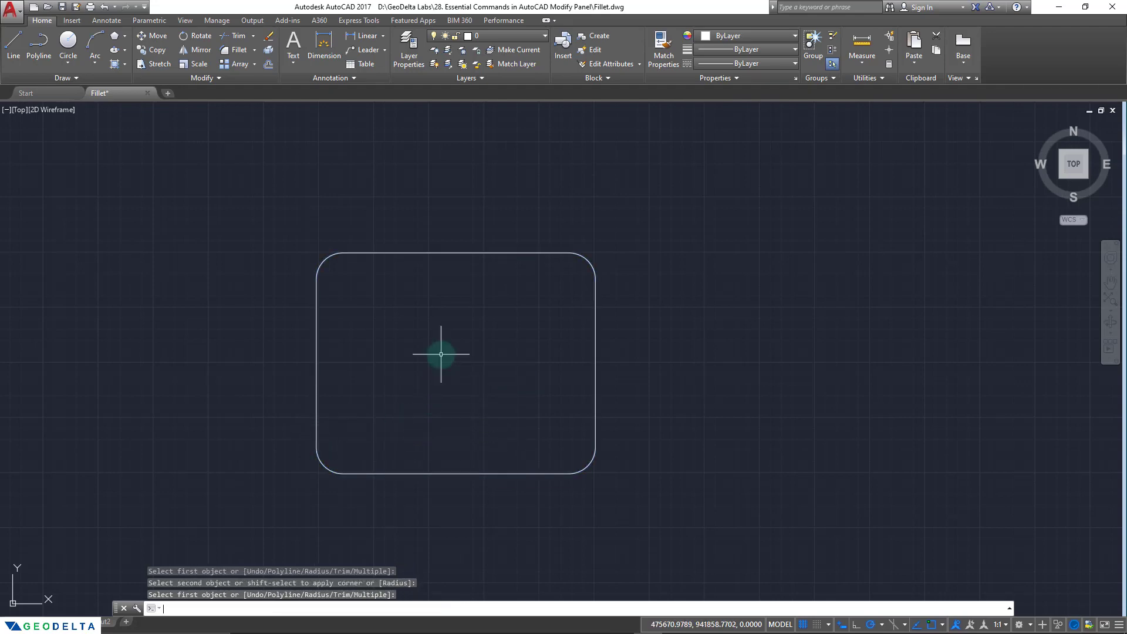
{"action": "key", "text": "Return"}
- Undo the fillets on all four corners of the rectangle
{"action": "scroll", "coordinate": [485, 338], "scroll_direction": "up", "scroll_amount": 2}
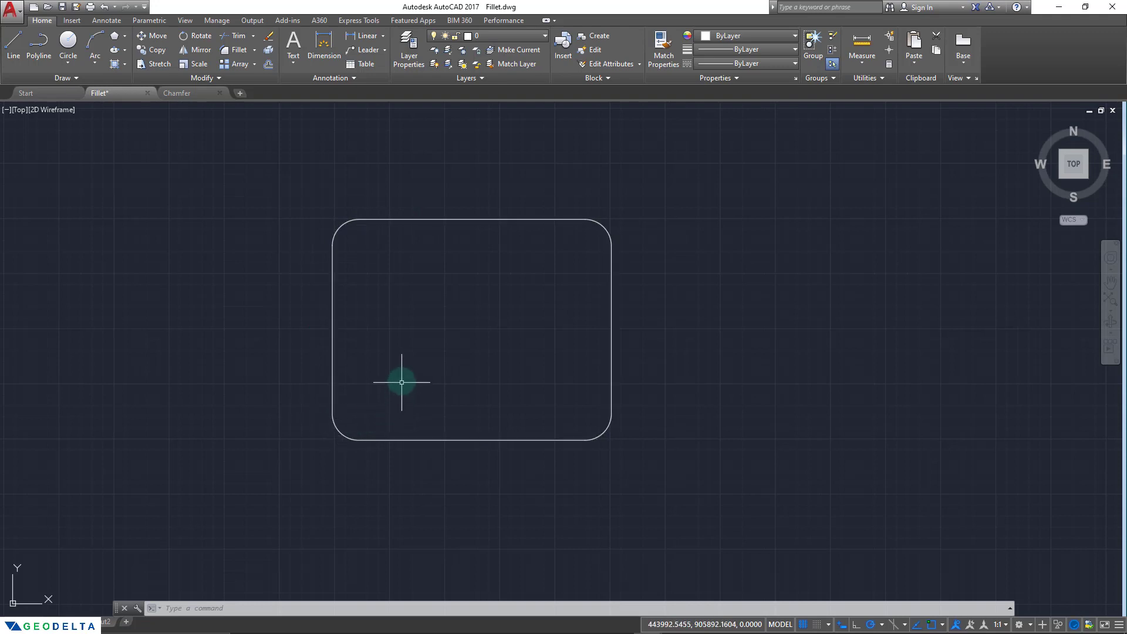
{"action": "key", "text": "ctrl+y"}
{"action": "key", "text": "ctrl+z"}
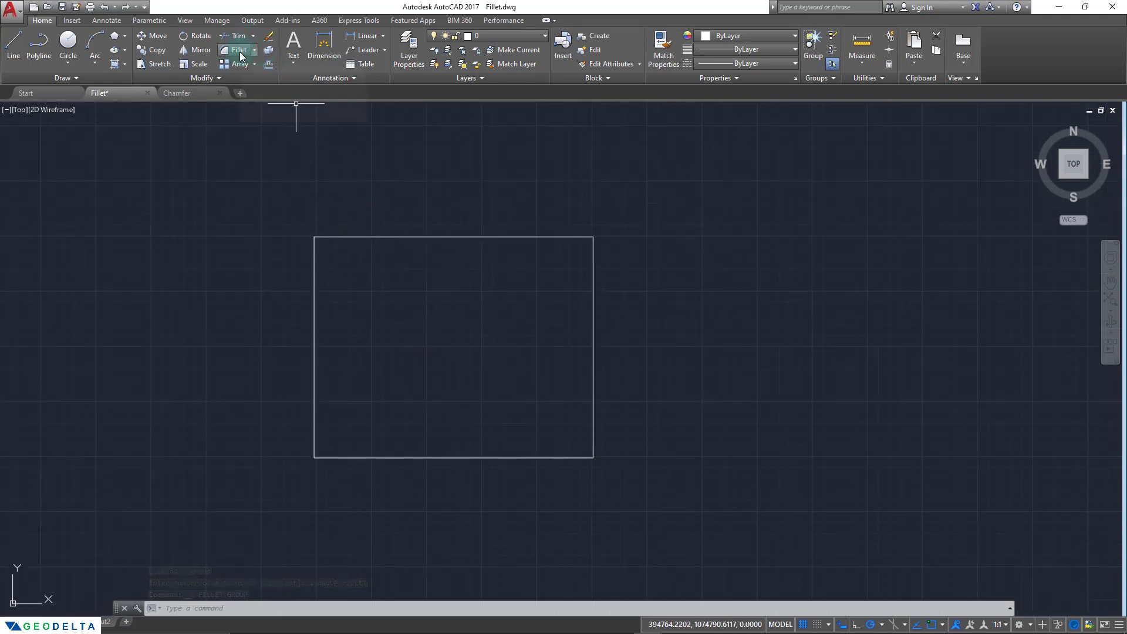
- Fillet all corners of the rectangle at once with a radius of 15000, using the Polyline option
{"action": "left_click", "coordinate": [238, 51]}
{"action": "right_click", "coordinate": [276, 276]}
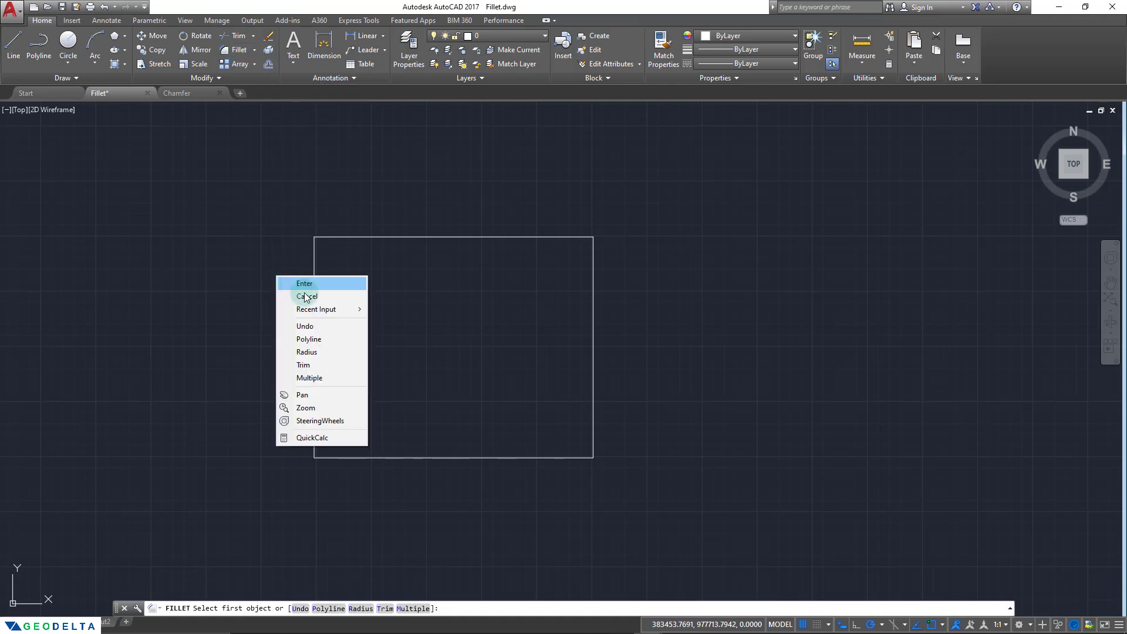
{"action": "left_click", "coordinate": [335, 355]}
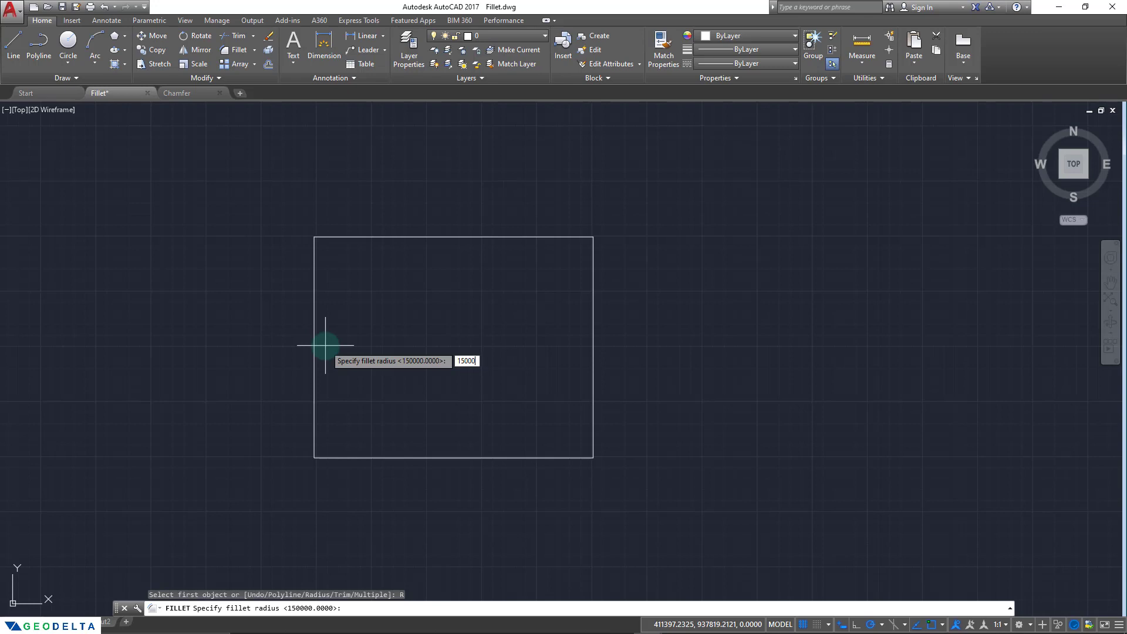
{"action": "key", "text": "Return"}
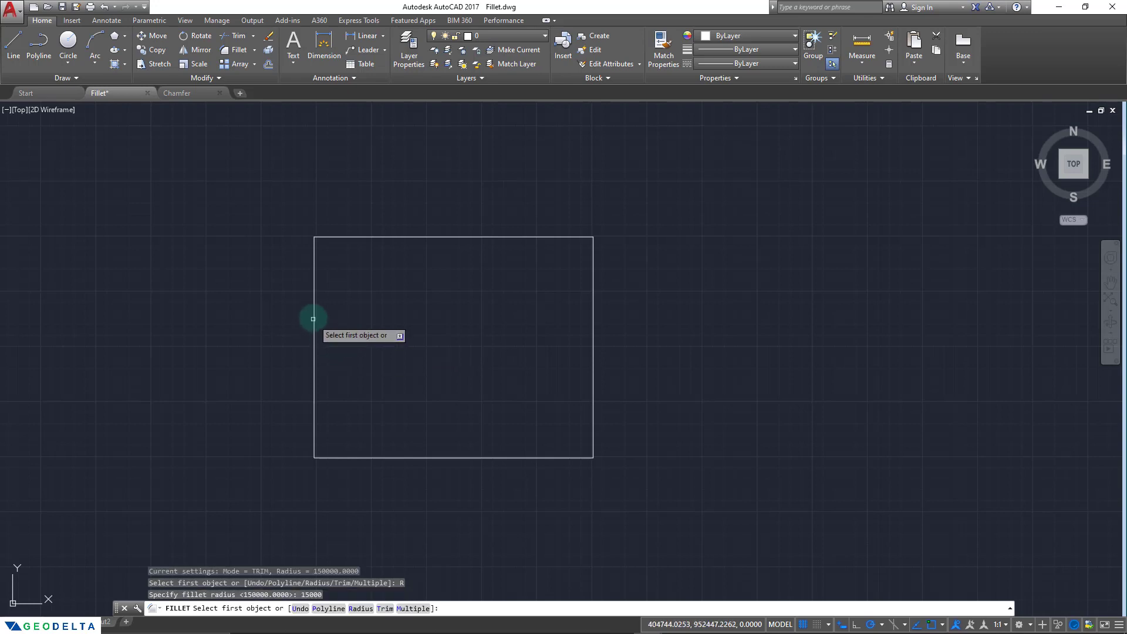
{"action": "right_click", "coordinate": [287, 312]}
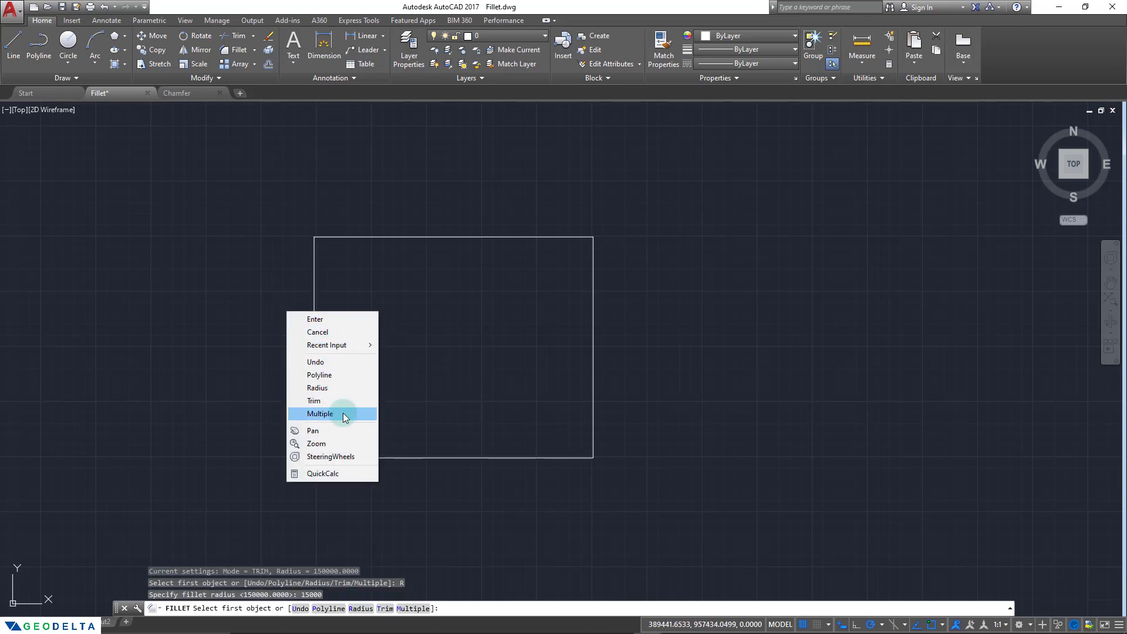
{"action": "left_click", "coordinate": [346, 378]}
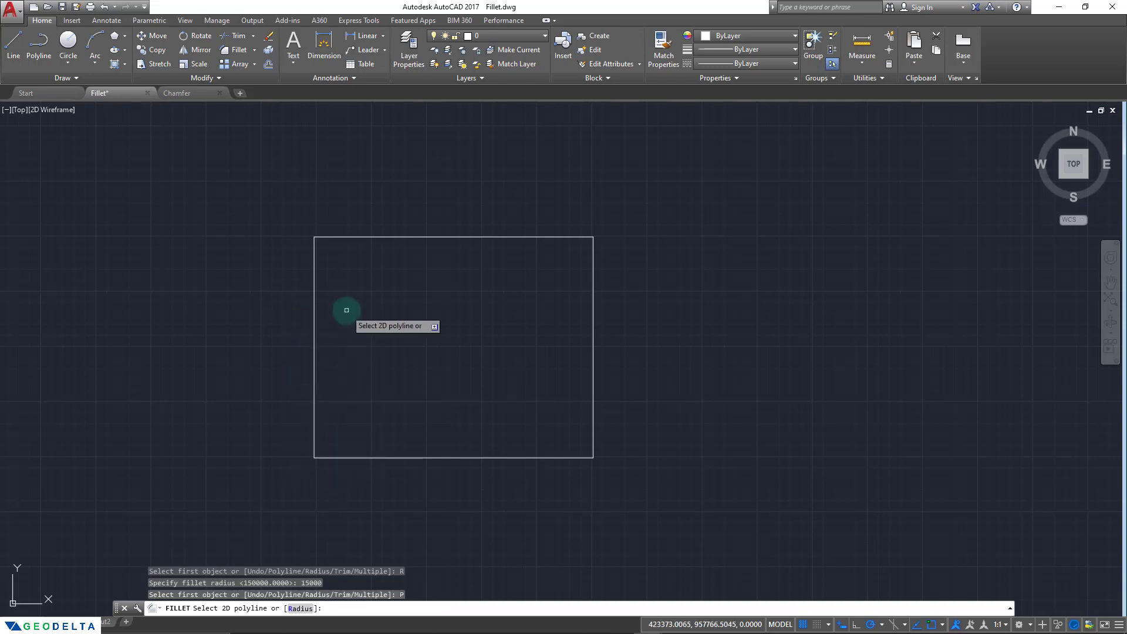
{"action": "left_click", "coordinate": [313, 290]}
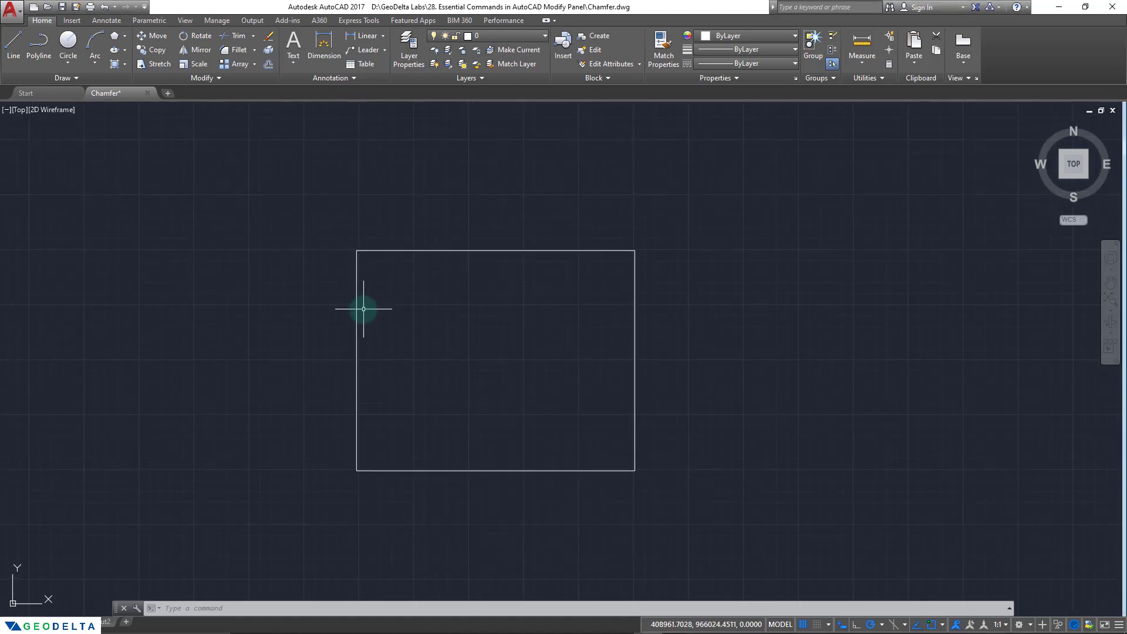
- Start the Chamfer command on the Chamfer drawing with a first distance of 15000 and a second distance of 25000
{"action": "scroll", "coordinate": [374, 302], "scroll_direction": "up", "scroll_amount": 2}
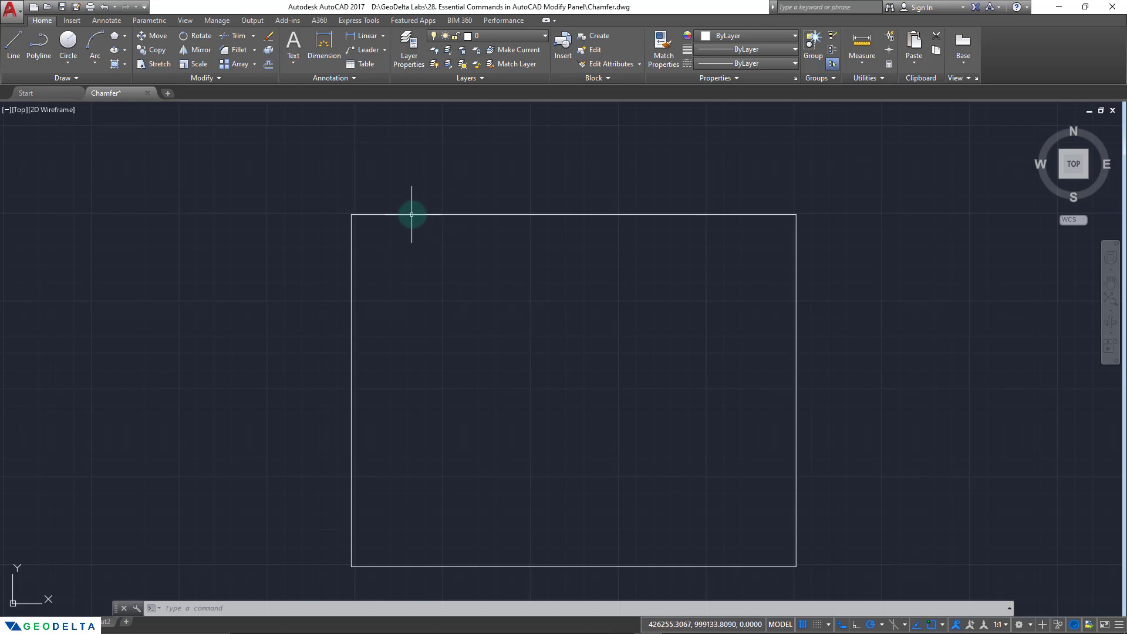
{"action": "scroll", "coordinate": [404, 304], "scroll_direction": "down", "scroll_amount": 2}
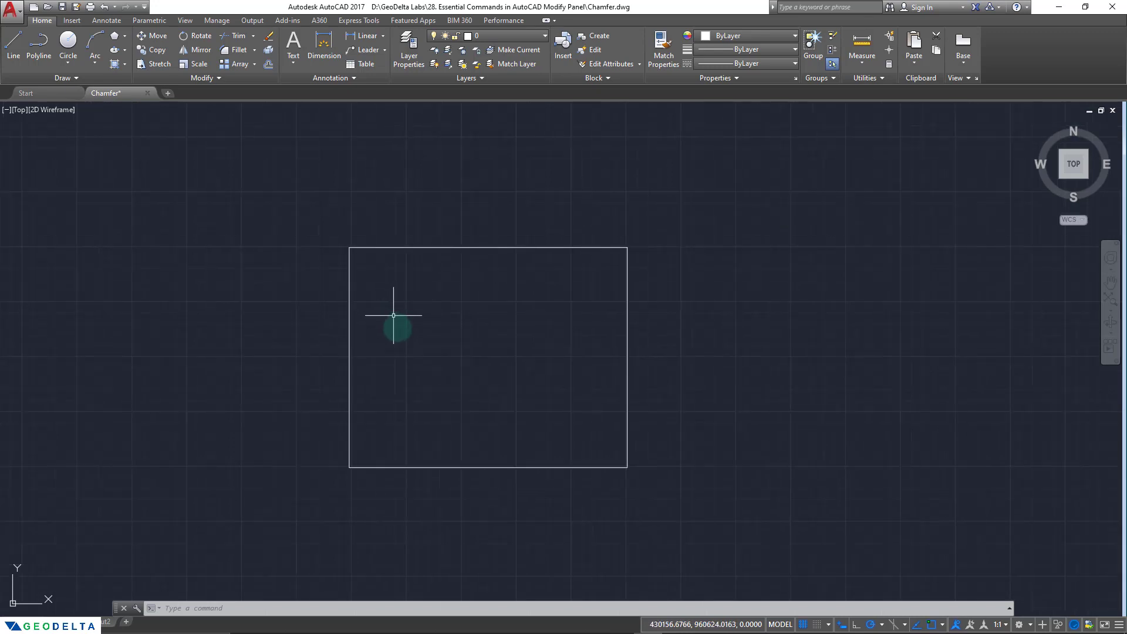
{"action": "left_click", "coordinate": [254, 50]}
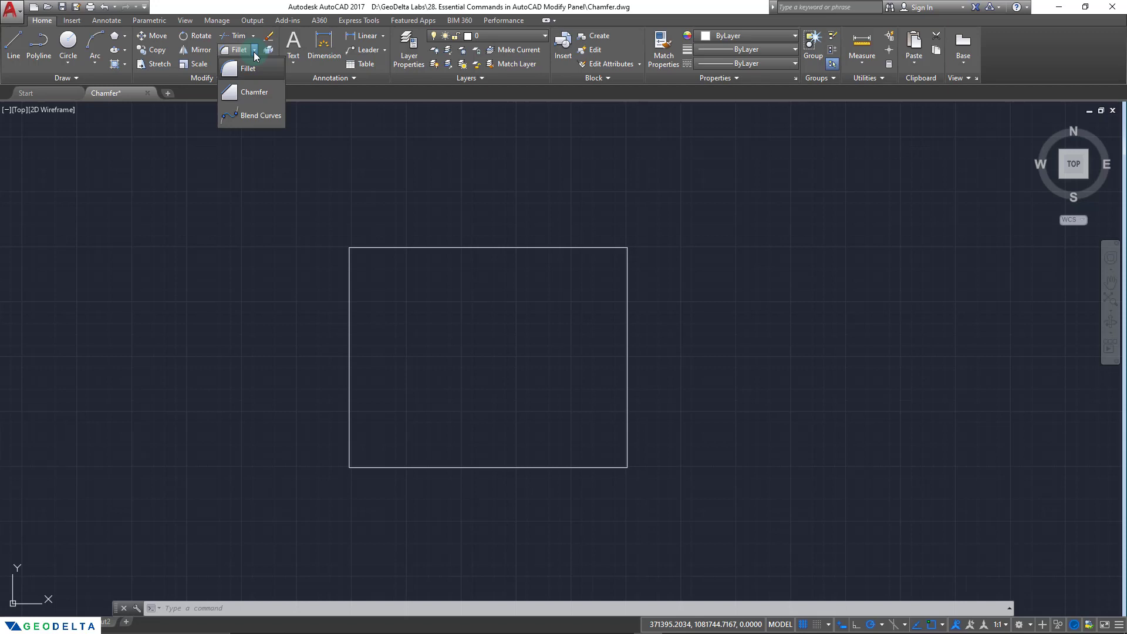
{"action": "left_click", "coordinate": [257, 95]}
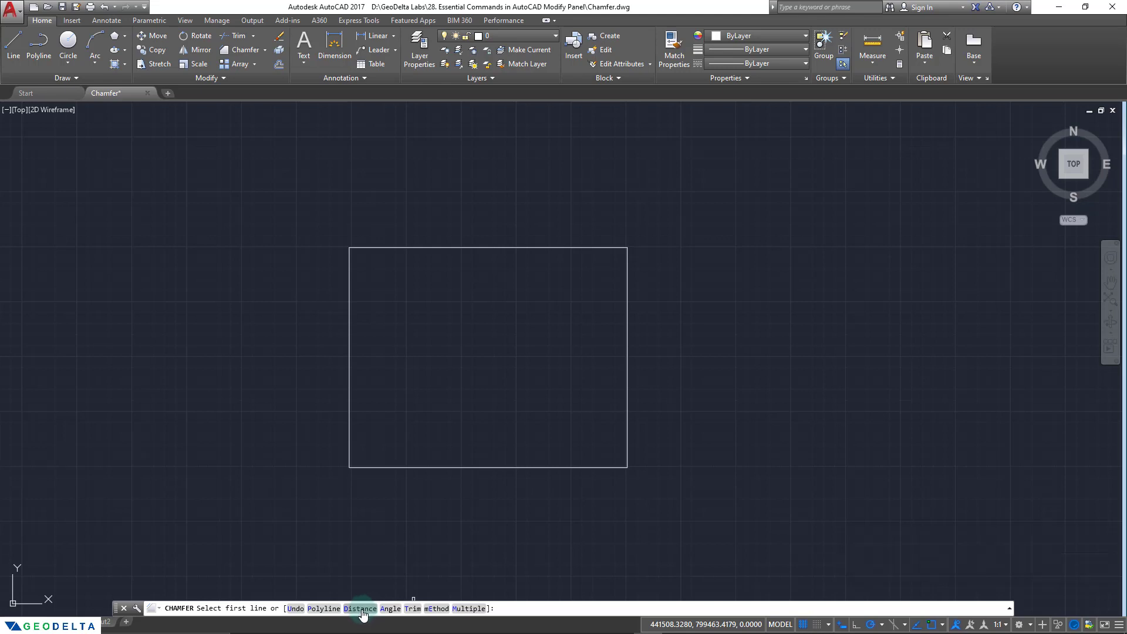
{"action": "right_click", "coordinate": [309, 348]}
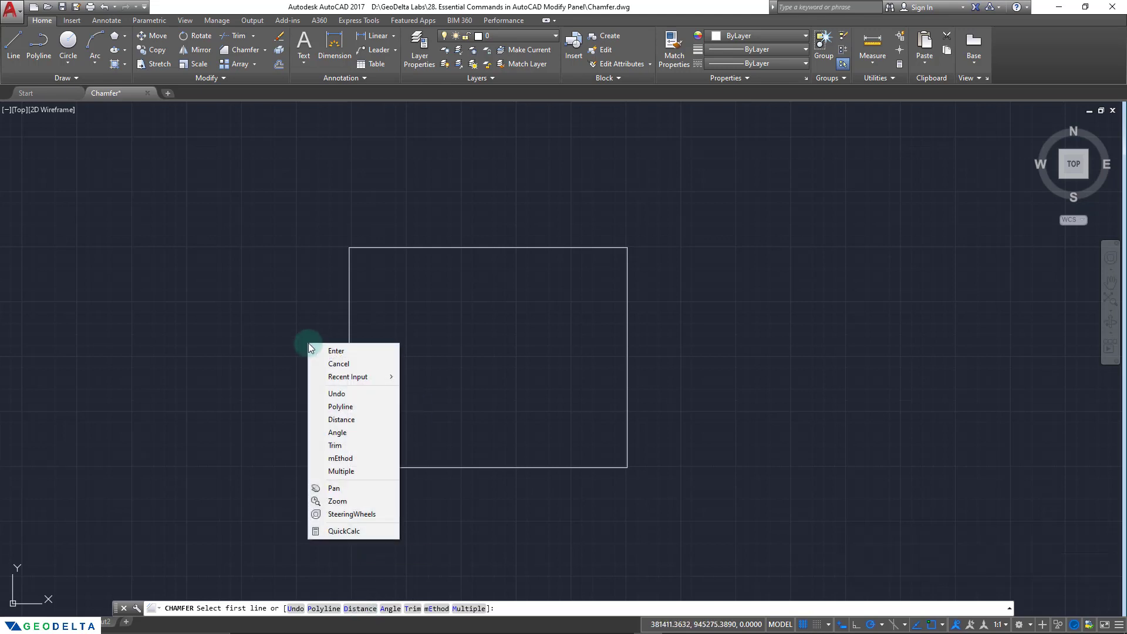
{"action": "left_click", "coordinate": [364, 420]}
{"action": "middle_click_drag", "start_coordinate": [410, 329], "coordinate": [401, 403]}
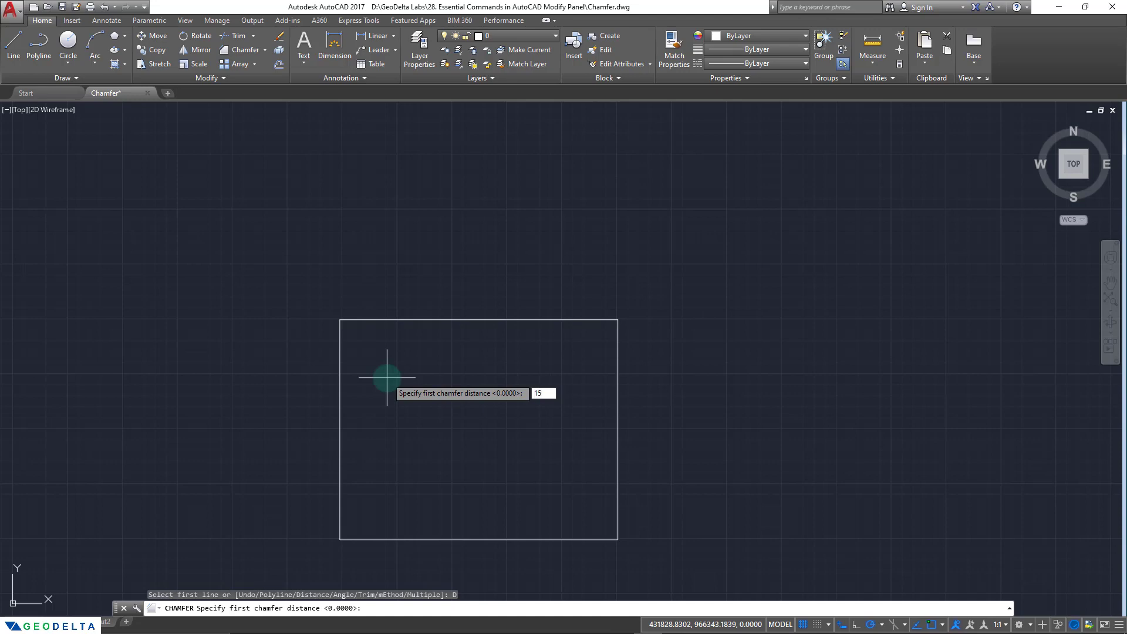
{"action": "type", "text": "15000"}
{"action": "key", "text": "Return"}
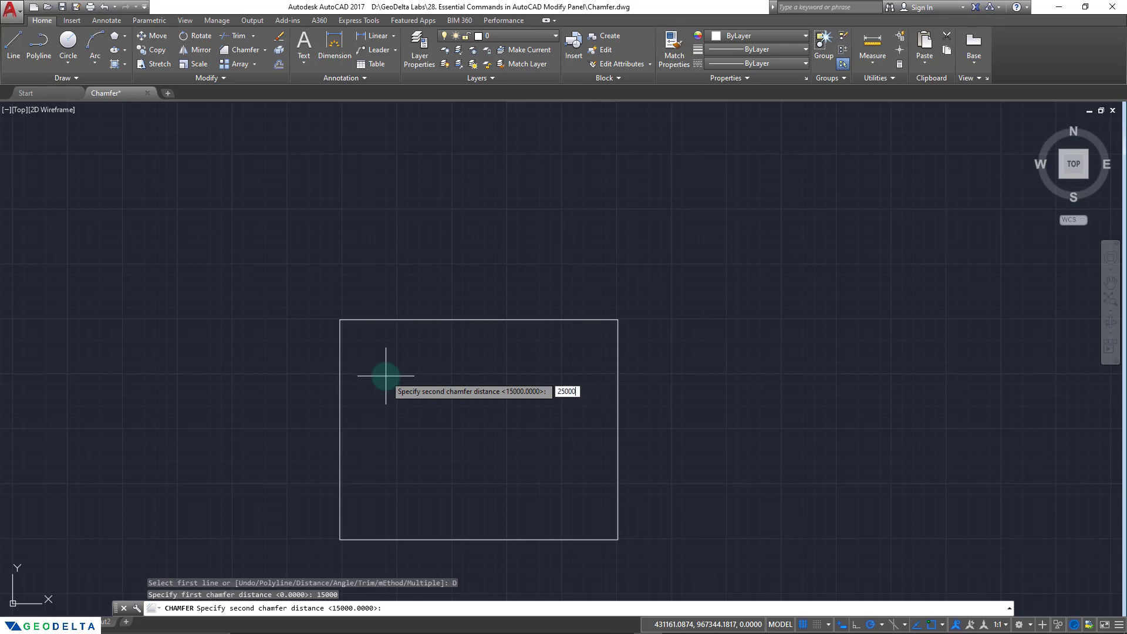
{"action": "key", "text": "Return"}
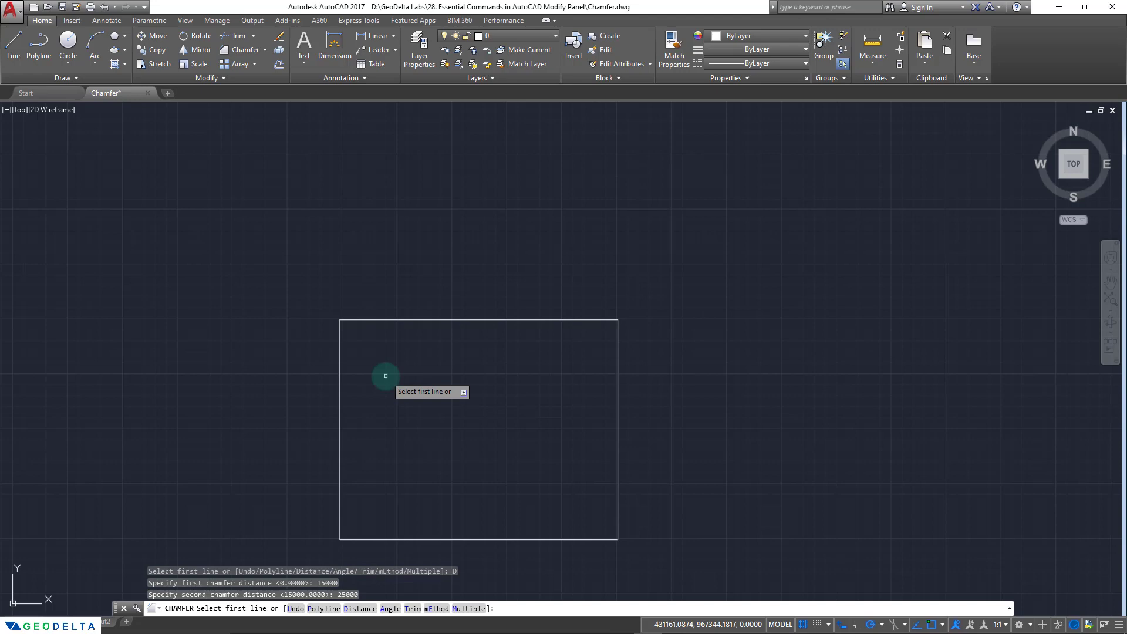
- Chamfer the rectangle's upper-left corner, picking the left side as the first line and the upper side as the second
{"action": "scroll", "coordinate": [305, 227], "scroll_direction": "up", "scroll_amount": 3}
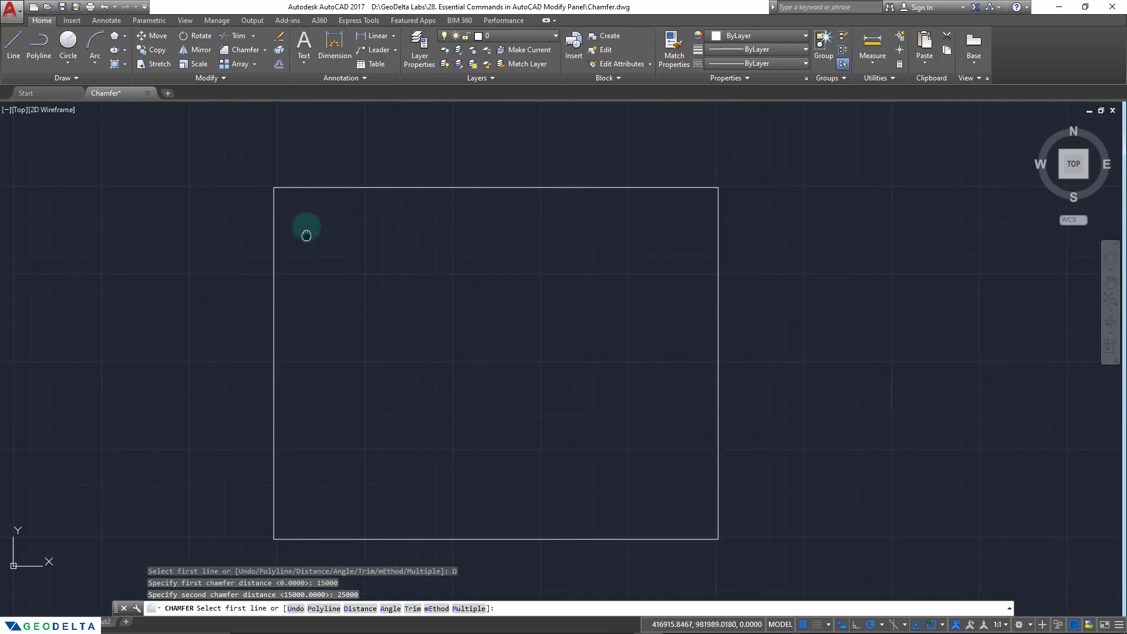
{"action": "left_click", "coordinate": [272, 222]}
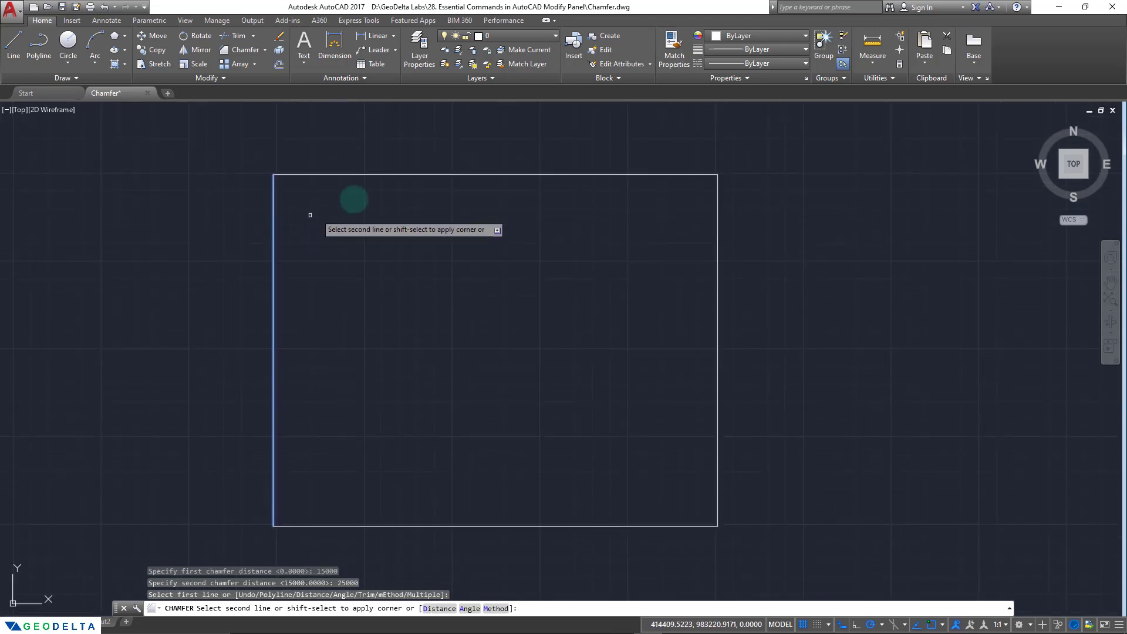
{"action": "middle_click_drag", "start_coordinate": [352, 201], "coordinate": [313, 310]}
{"action": "scroll", "coordinate": [313, 310], "scroll_direction": "up", "scroll_amount": 4}
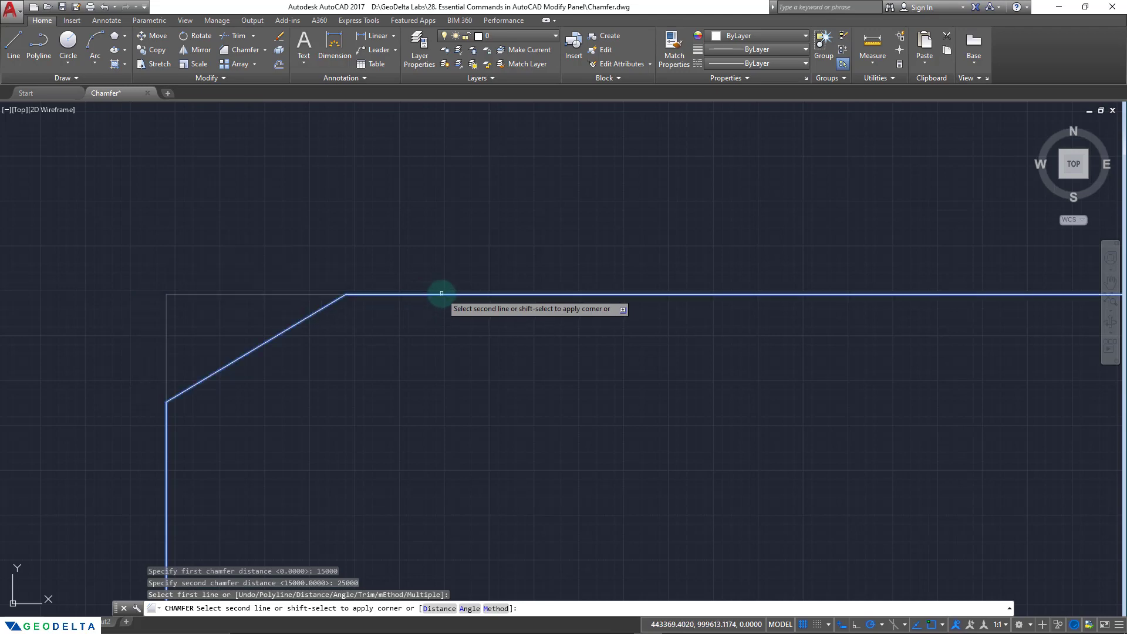
{"action": "left_click", "coordinate": [441, 294]}
{"action": "scroll", "coordinate": [442, 294], "scroll_direction": "down", "scroll_amount": 5}
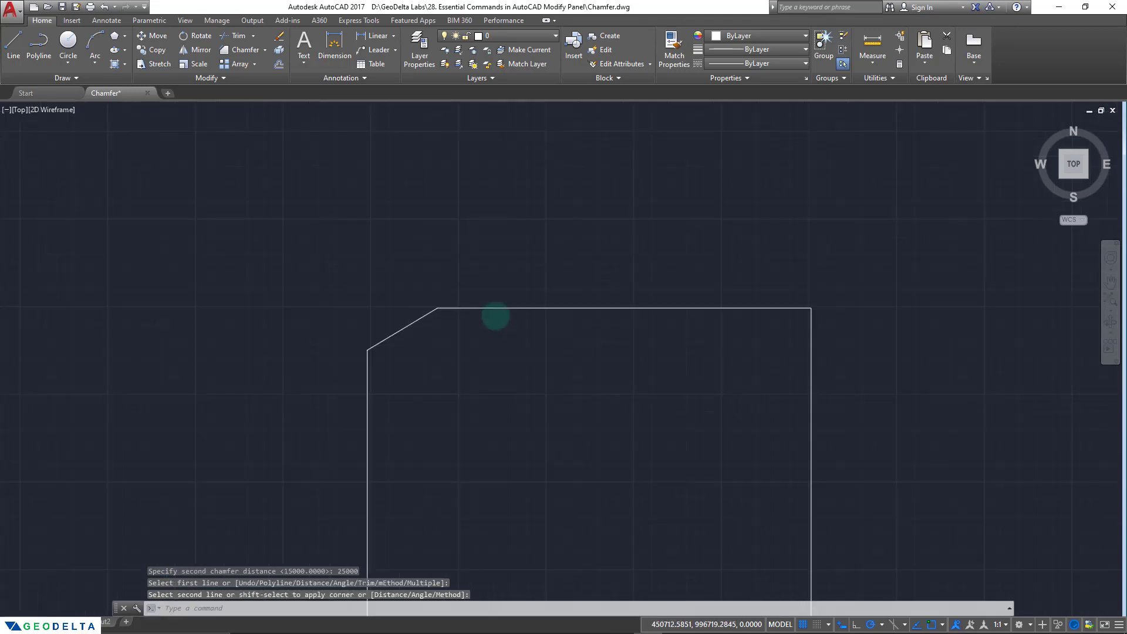
{"action": "scroll", "coordinate": [399, 334], "scroll_direction": "up", "scroll_amount": 3}
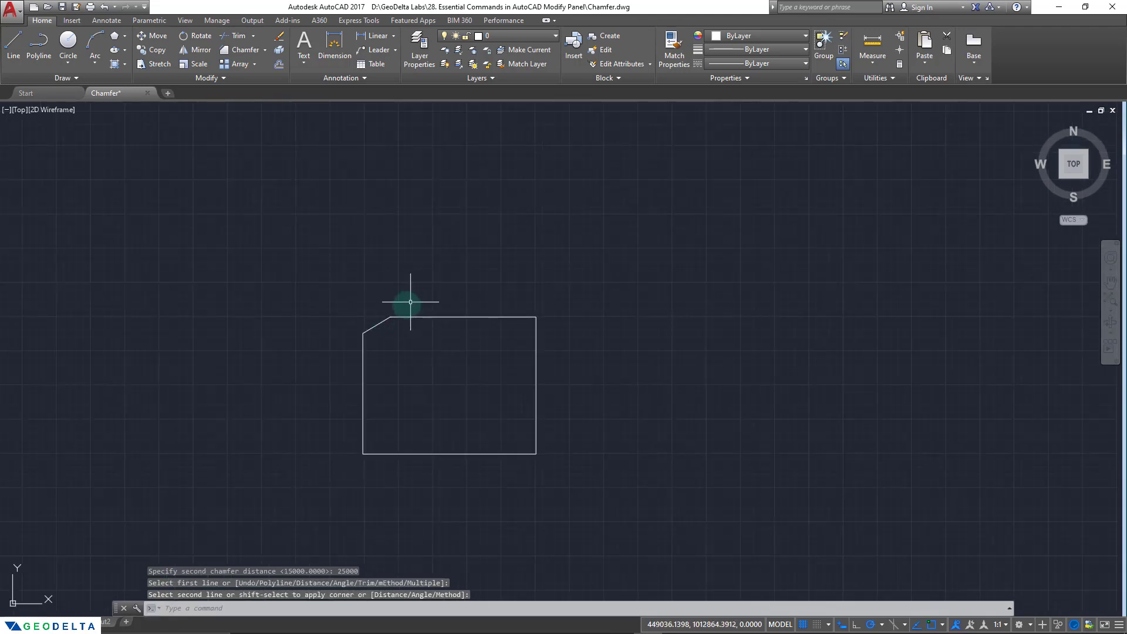
- Undo the chamfer on the rectangle's upper-left corner
{"action": "scroll", "coordinate": [390, 317], "scroll_direction": "up", "scroll_amount": 4}
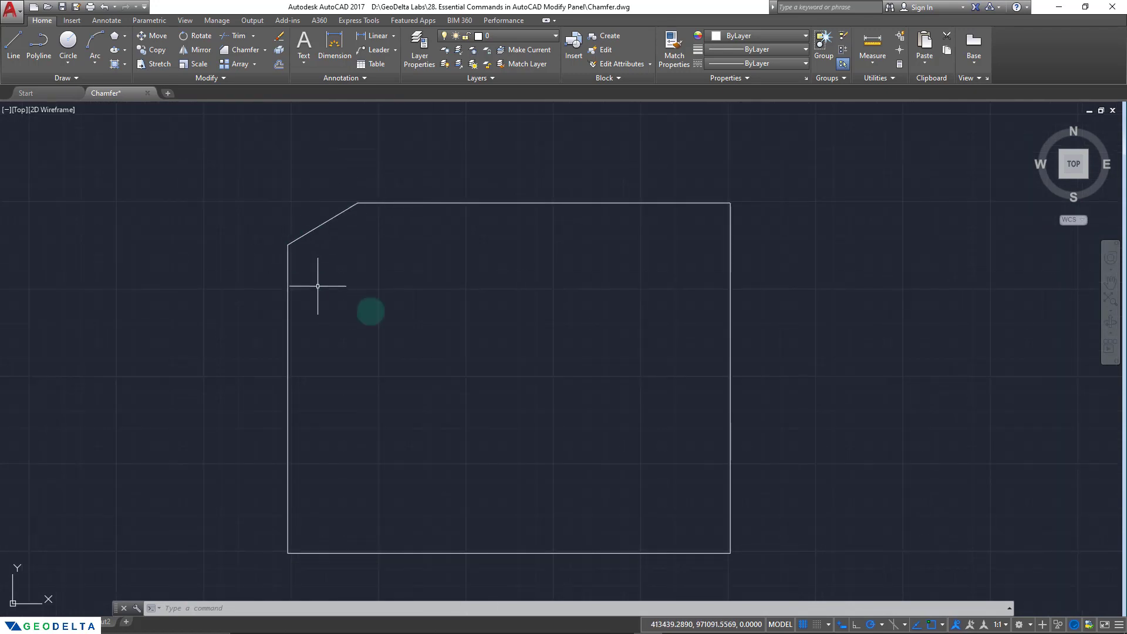
{"action": "middle_click_drag", "start_coordinate": [386, 248], "coordinate": [376, 224]}
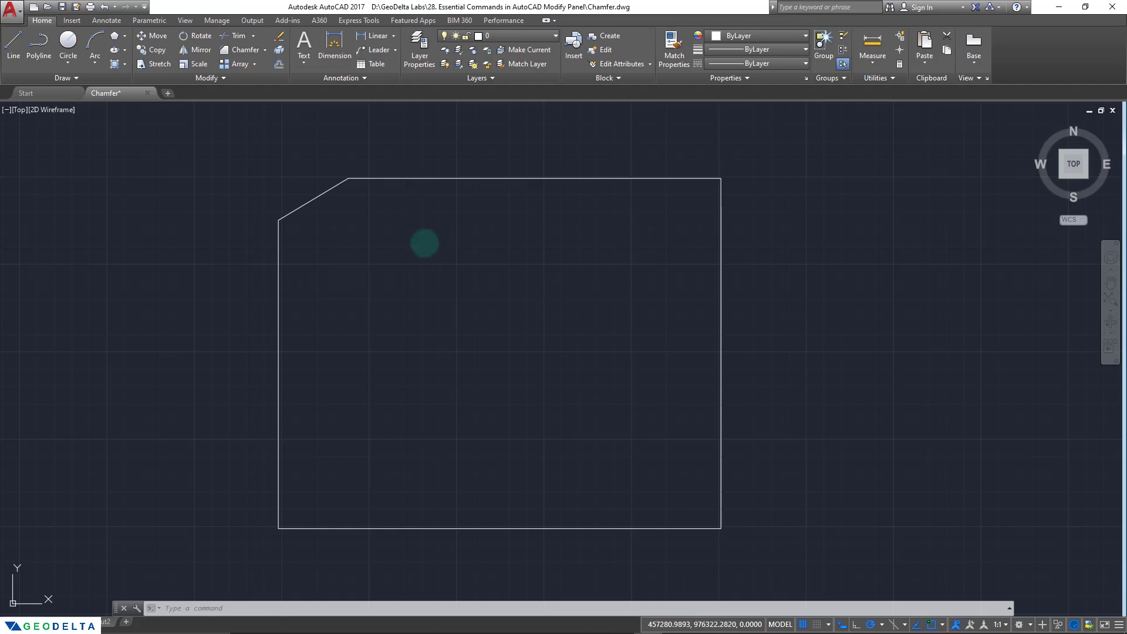
{"action": "scroll", "coordinate": [423, 243], "scroll_direction": "up", "scroll_amount": 3}
{"action": "key", "text": "ctrl+z"}
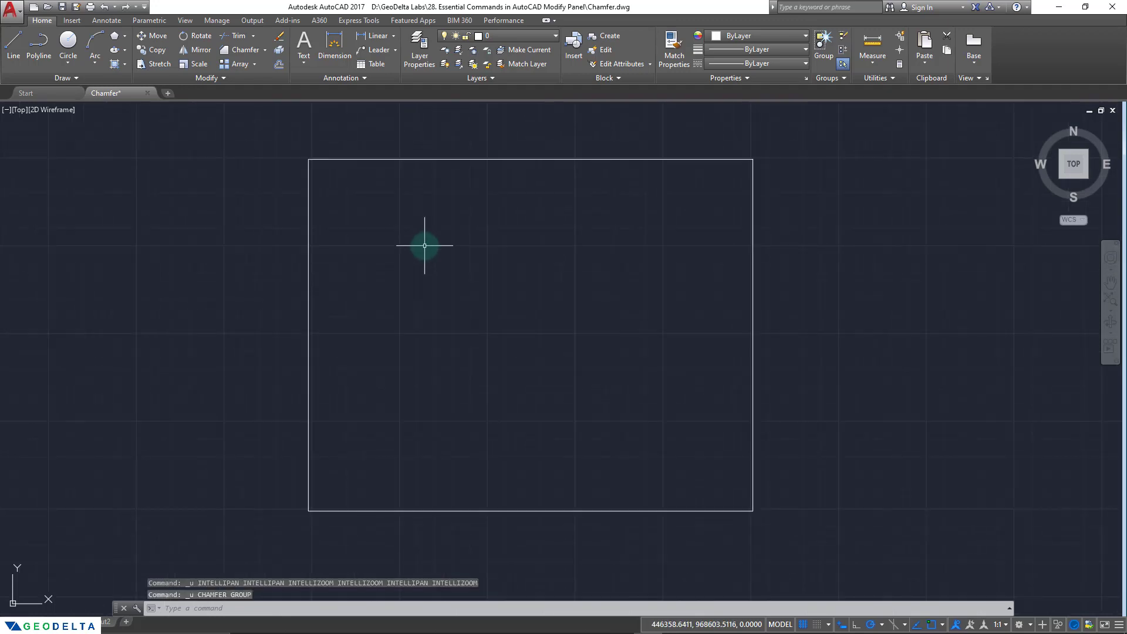
- Start Chamfer with a first distance of 15000, a second distance of 25000 and the Multiple option
{"action": "left_click", "coordinate": [245, 52]}
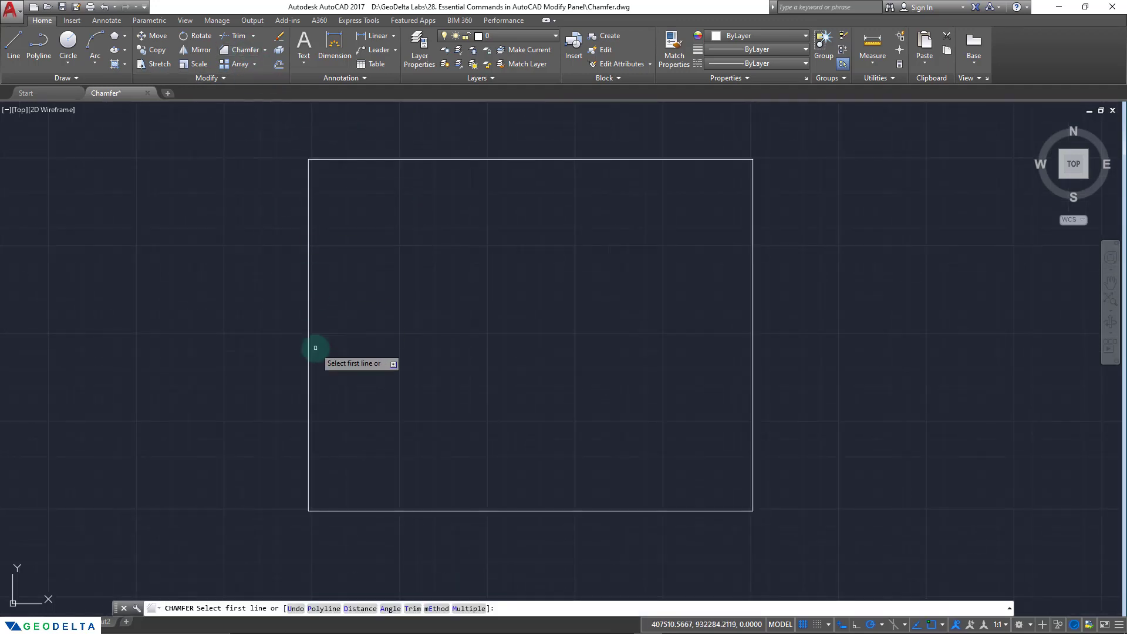
{"action": "left_click", "coordinate": [360, 609]}
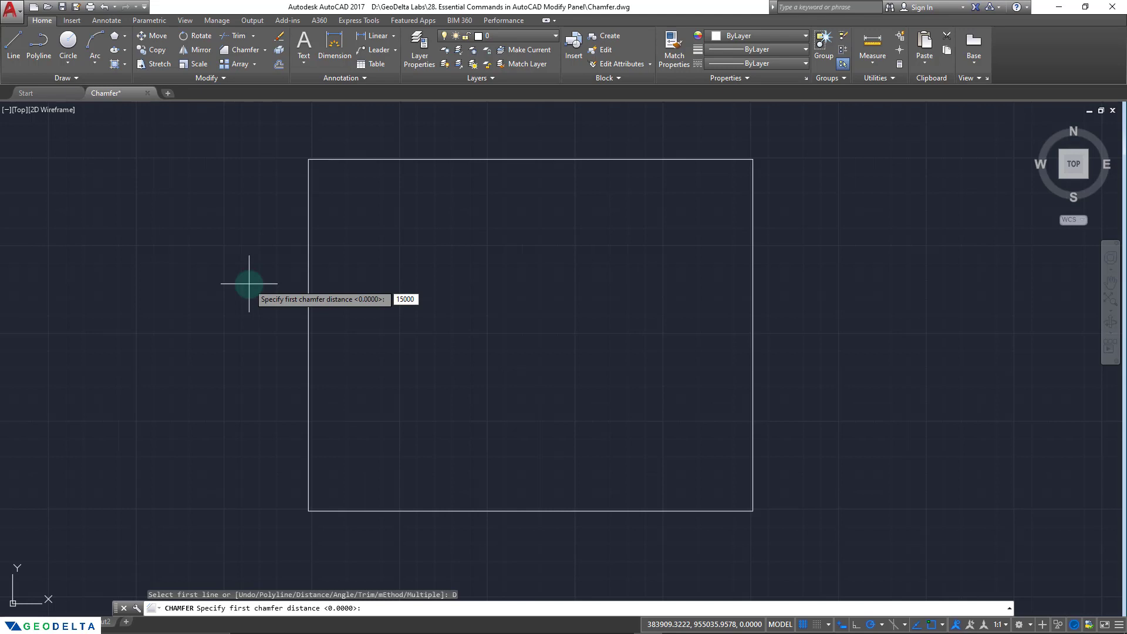
{"action": "key", "text": "Return"}
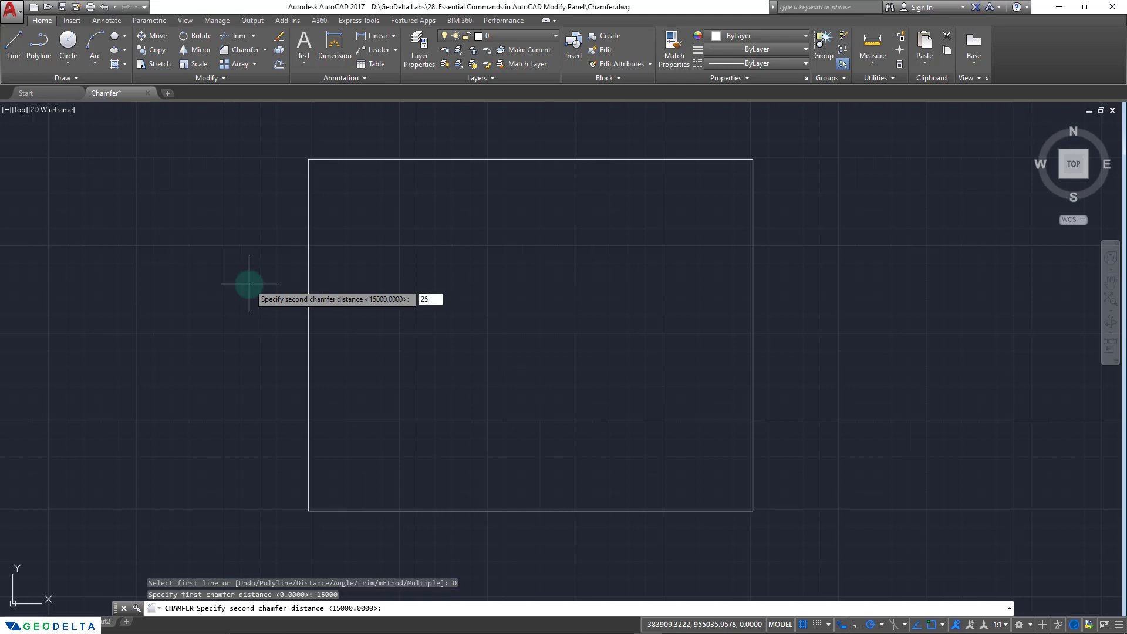
{"action": "key", "text": "Return"}
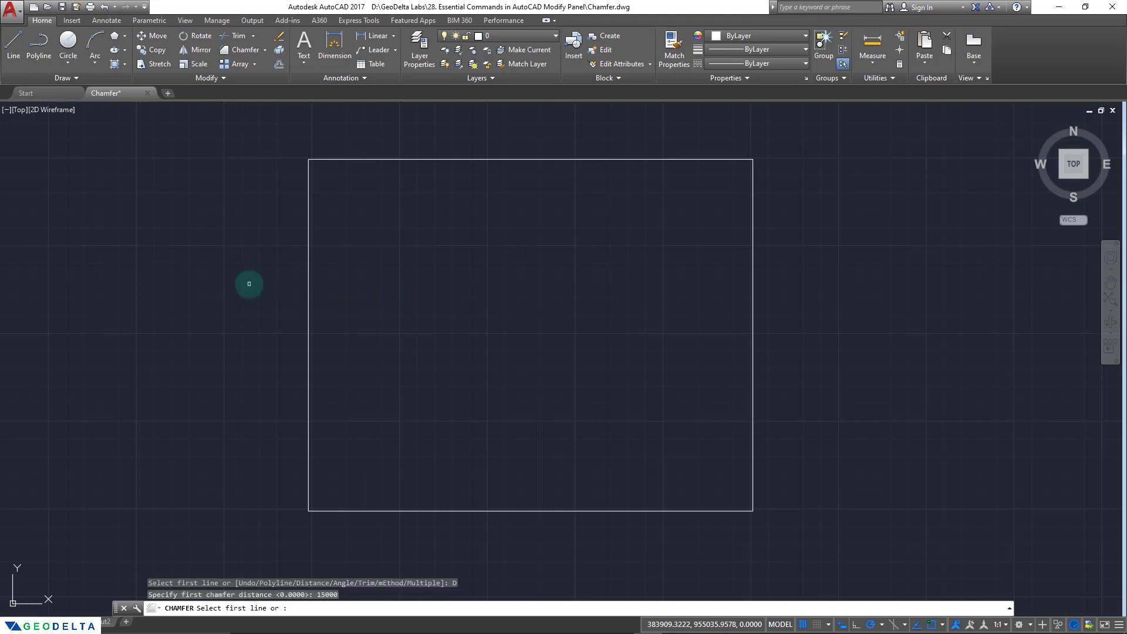
{"action": "middle_click_drag", "start_coordinate": [246, 282], "coordinate": [169, 312]}
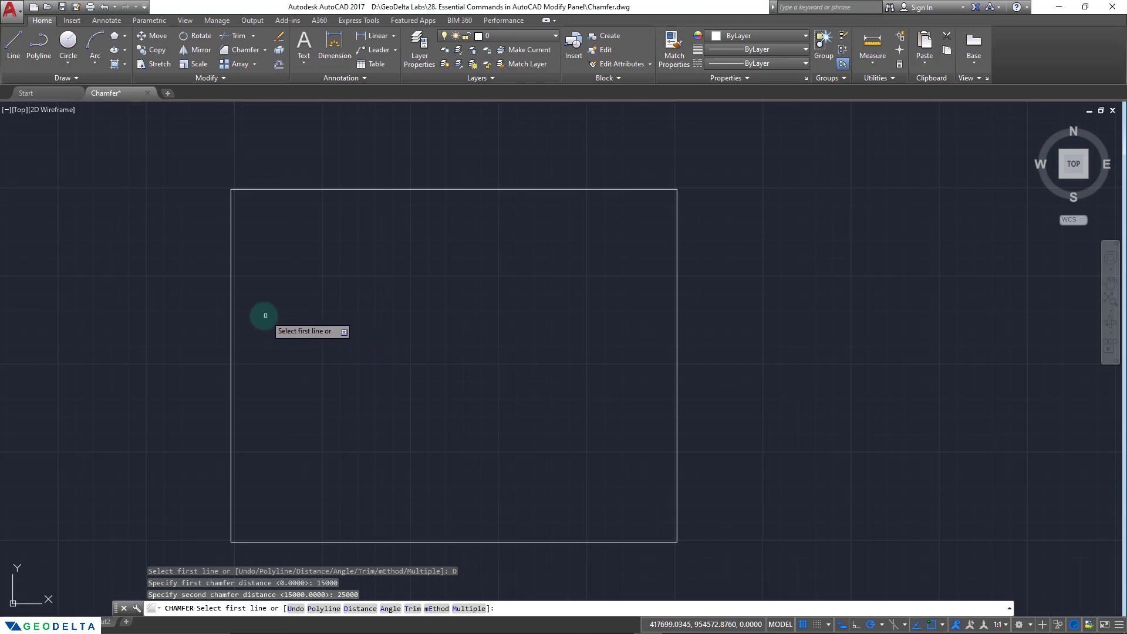
{"action": "right_click", "coordinate": [190, 277]}
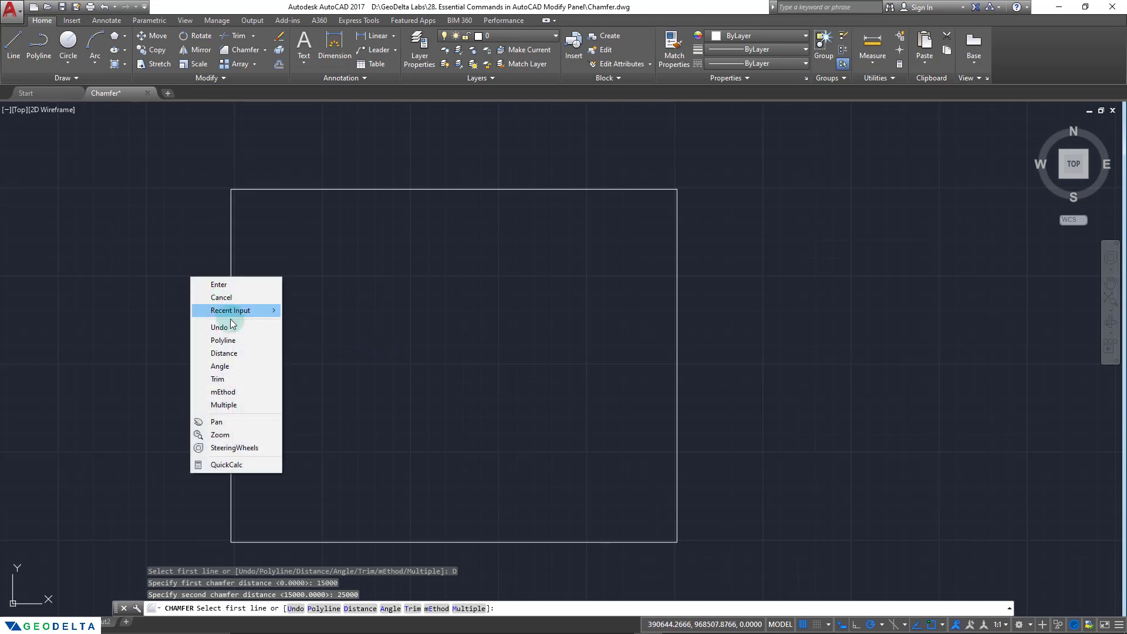
{"action": "left_click", "coordinate": [233, 411]}
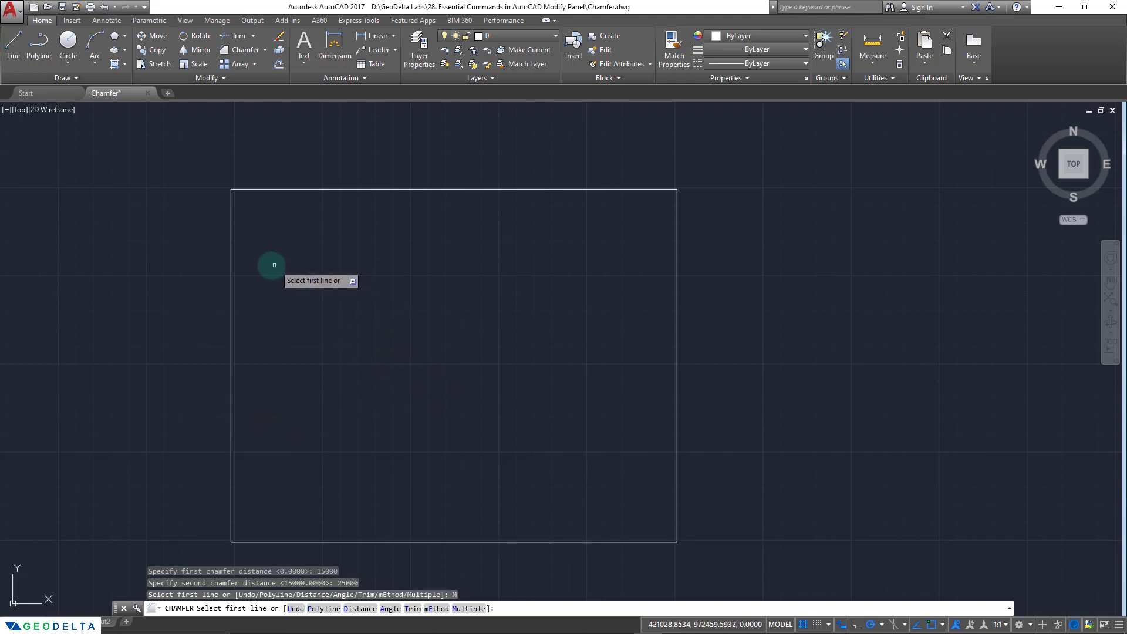
- Chamfer the rectangle's two upper corners, picking the vertical side as the first line and the upper side as the second each time
{"action": "left_click", "coordinate": [231, 266]}
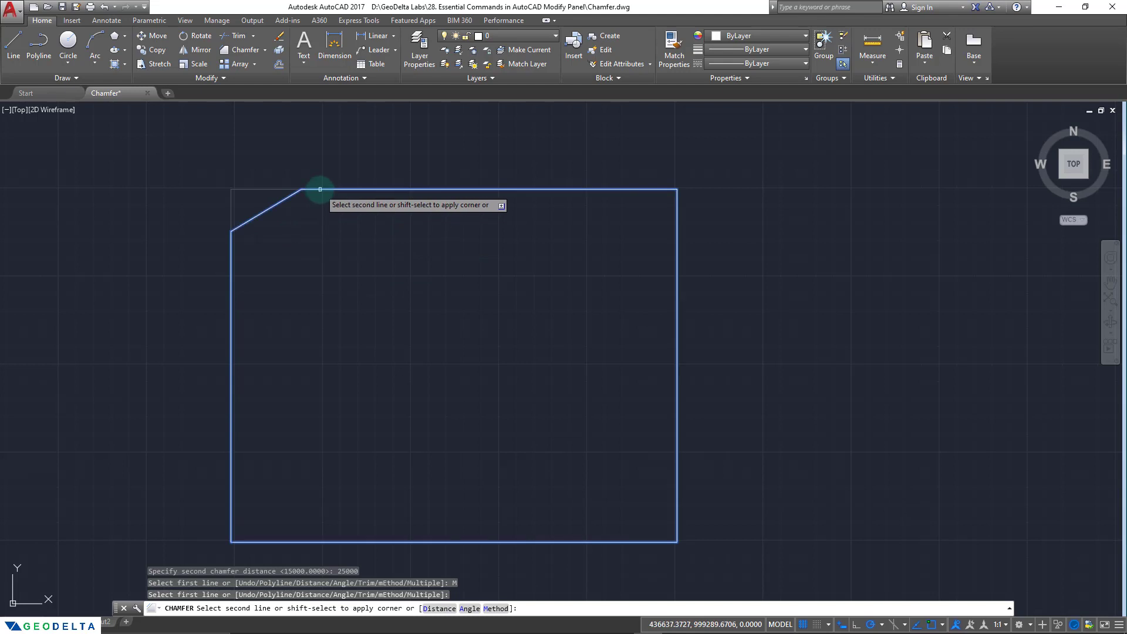
{"action": "left_click", "coordinate": [320, 189]}
{"action": "middle_click_drag", "start_coordinate": [260, 228], "coordinate": [315, 305]}
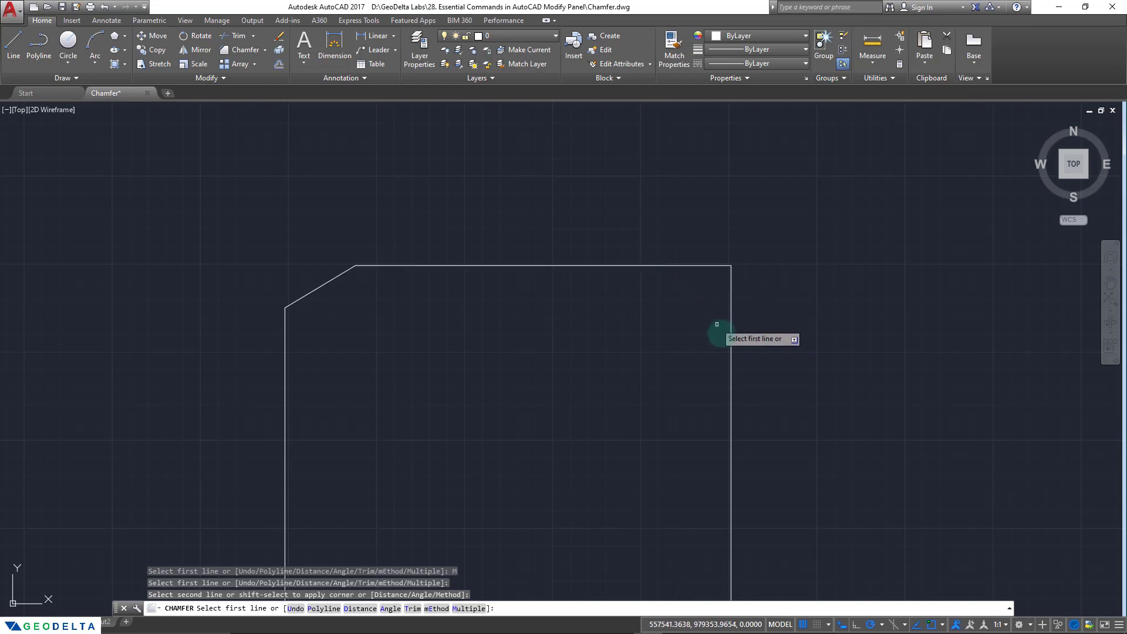
{"action": "left_click", "coordinate": [691, 265]}
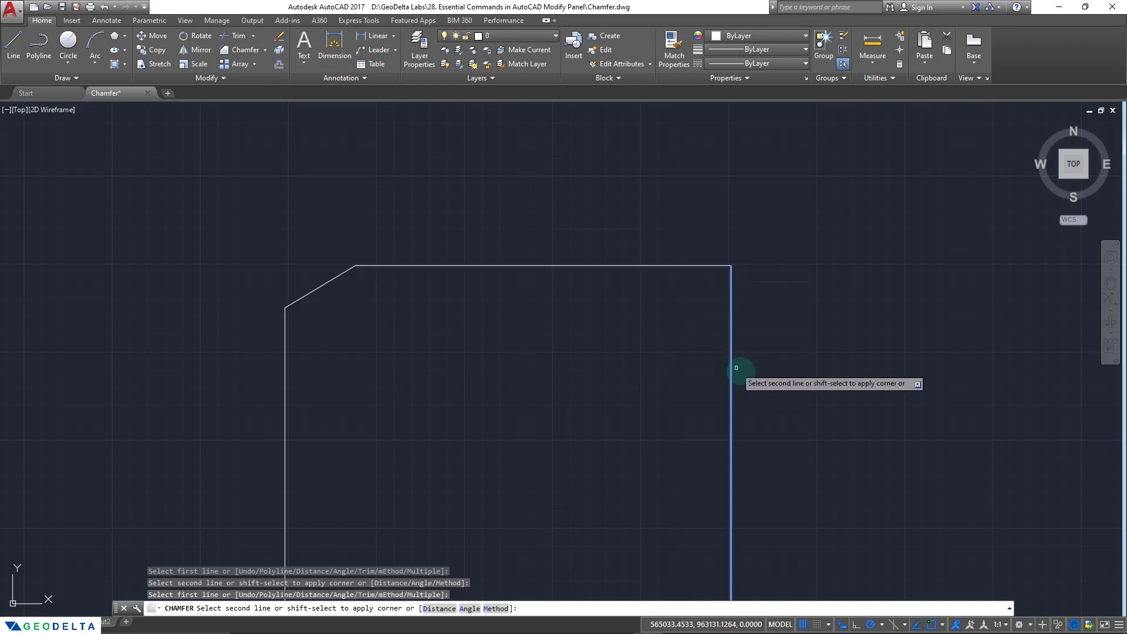
{"action": "left_click", "coordinate": [669, 266]}
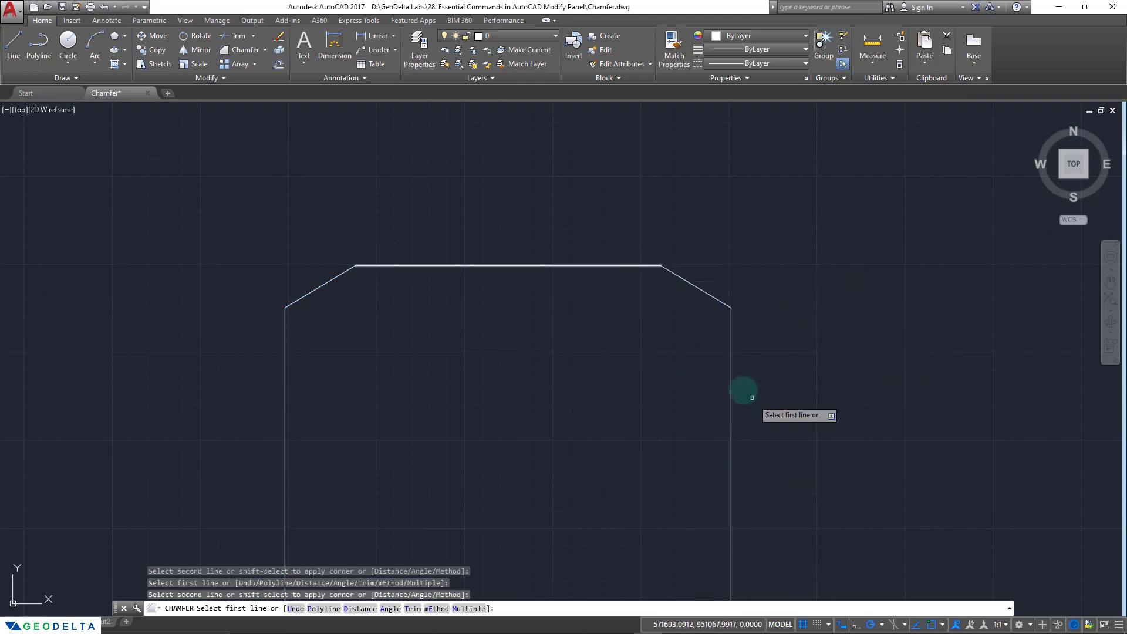
- Chamfer the rectangle's lower-right and lower-left corners, picking the vertical side first and the lower side second, and end the command
{"action": "middle_click_drag", "start_coordinate": [576, 345], "coordinate": [579, 314]}
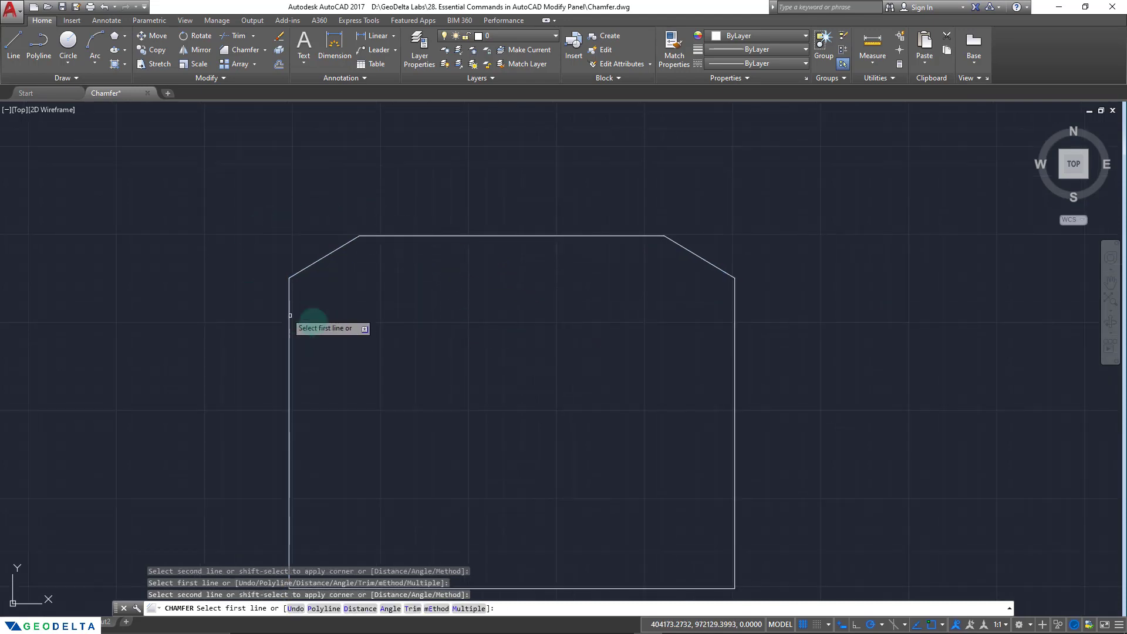
{"action": "middle_click_drag", "start_coordinate": [705, 503], "coordinate": [658, 384]}
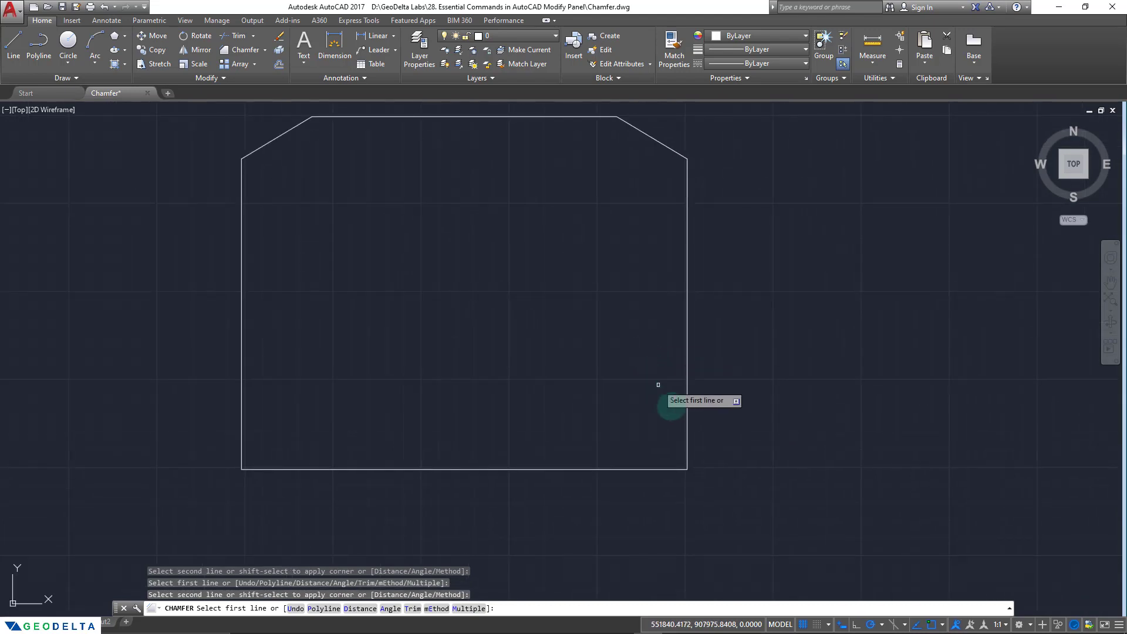
{"action": "left_click", "coordinate": [686, 376]}
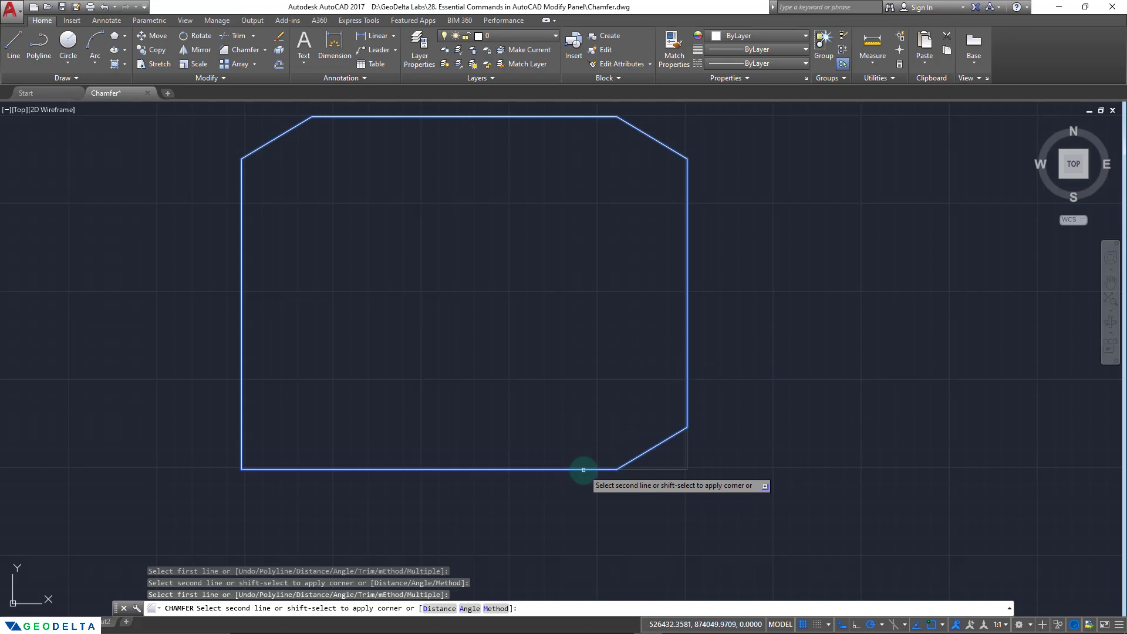
{"action": "left_click", "coordinate": [584, 470]}
{"action": "middle_click_drag", "start_coordinate": [317, 366], "coordinate": [479, 394]}
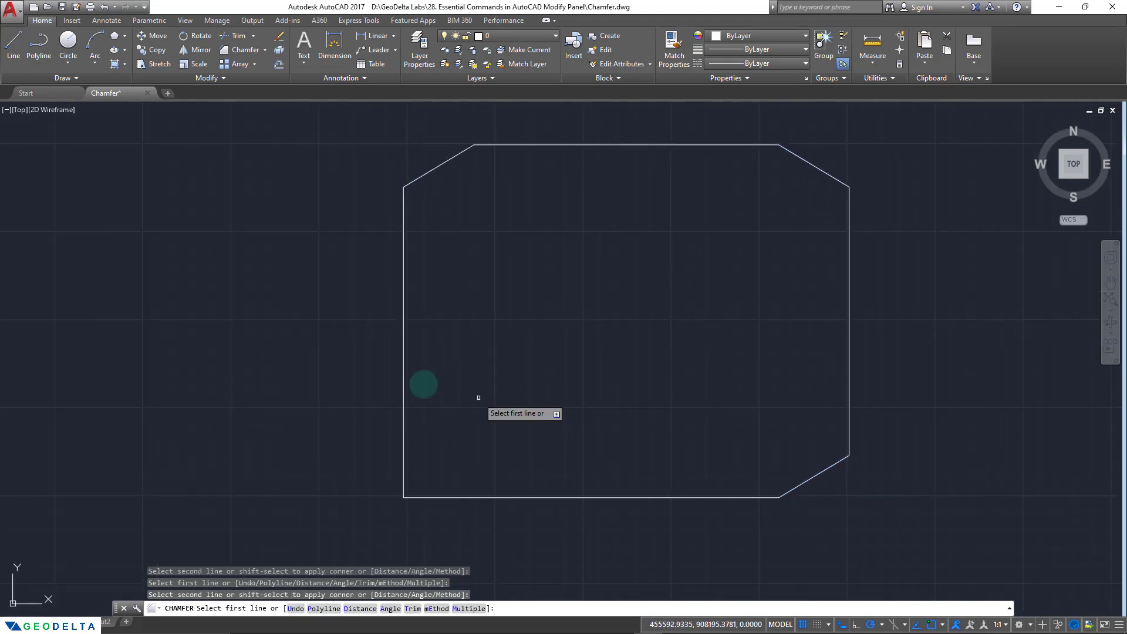
{"action": "left_click", "coordinate": [402, 358]}
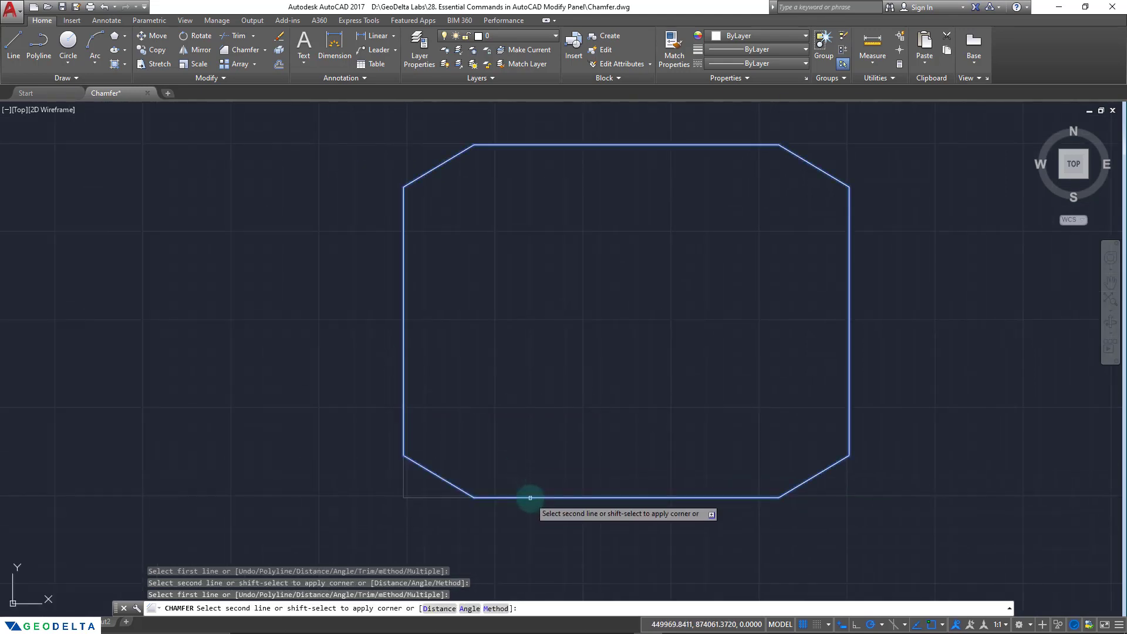
{"action": "left_click", "coordinate": [530, 498]}
{"action": "scroll", "coordinate": [908, 435], "scroll_direction": "down", "scroll_amount": 4}
{"action": "scroll", "coordinate": [687, 453], "scroll_direction": "up", "scroll_amount": 2}
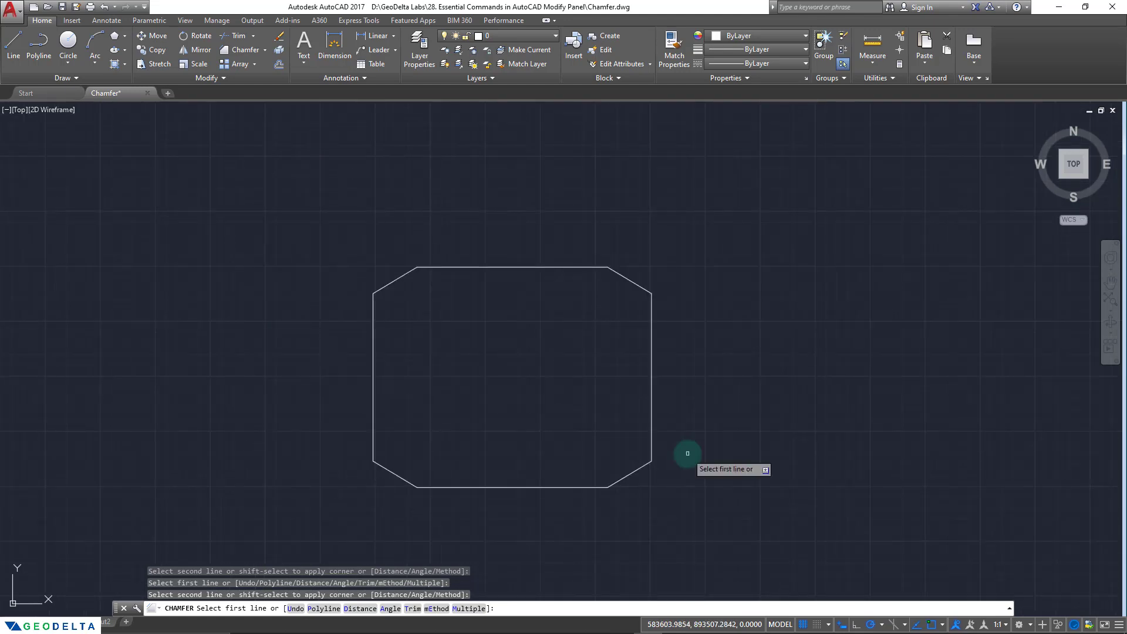
{"action": "key", "text": "Return"}
- Start the Align command in the Align drawing and select the dining table with all its chairs
{"action": "scroll", "coordinate": [657, 417], "scroll_direction": "up", "scroll_amount": 2}
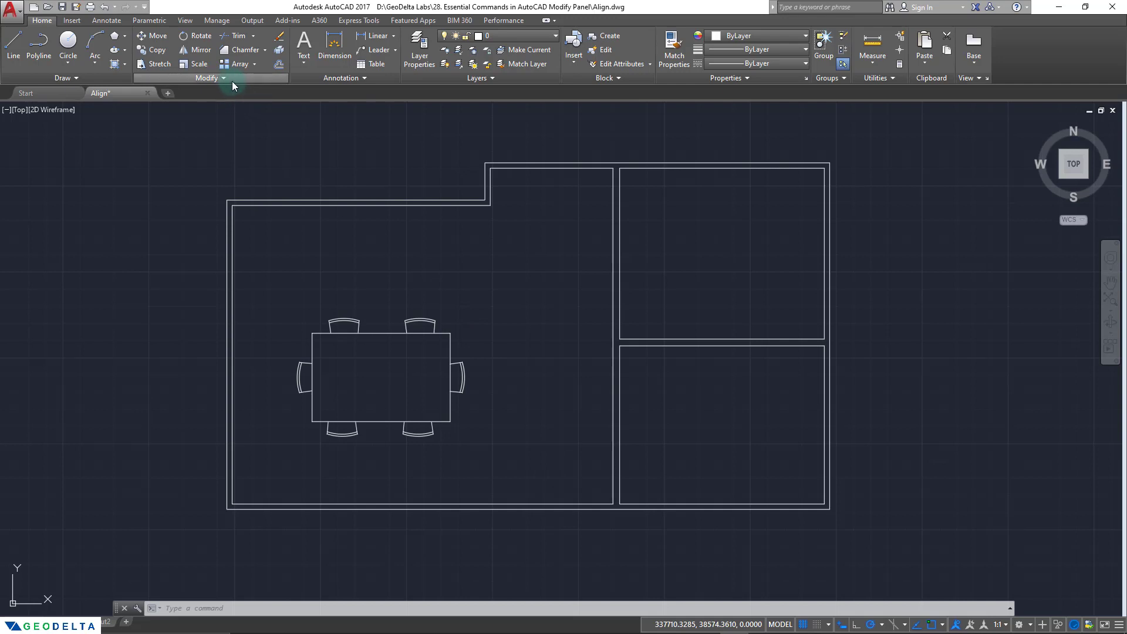
{"action": "left_click", "coordinate": [215, 78]}
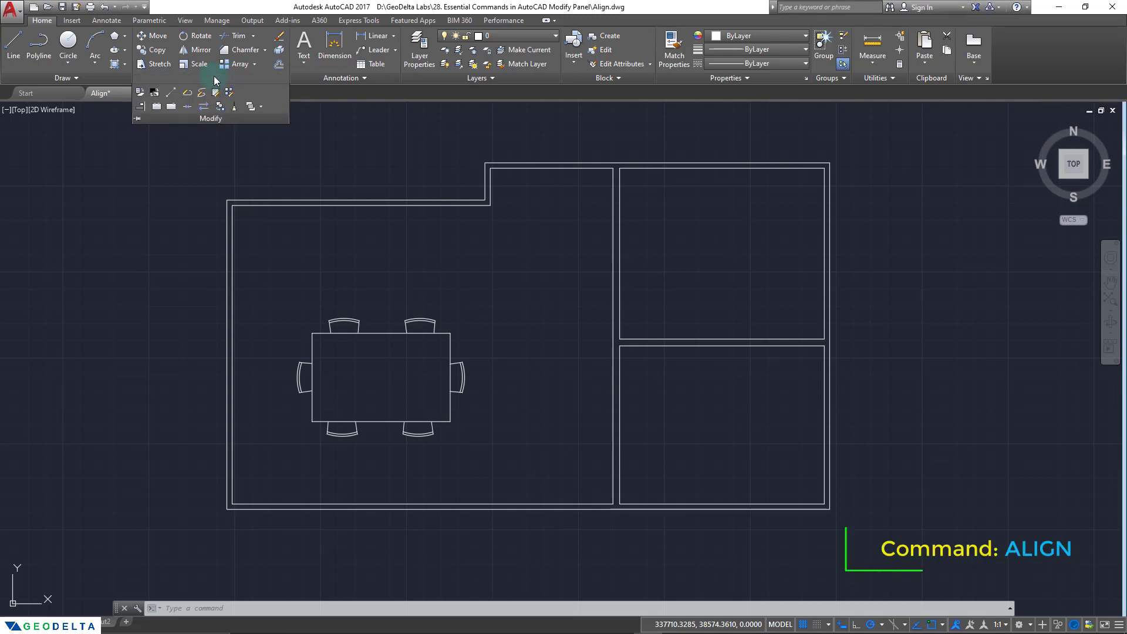
{"action": "left_click", "coordinate": [141, 108]}
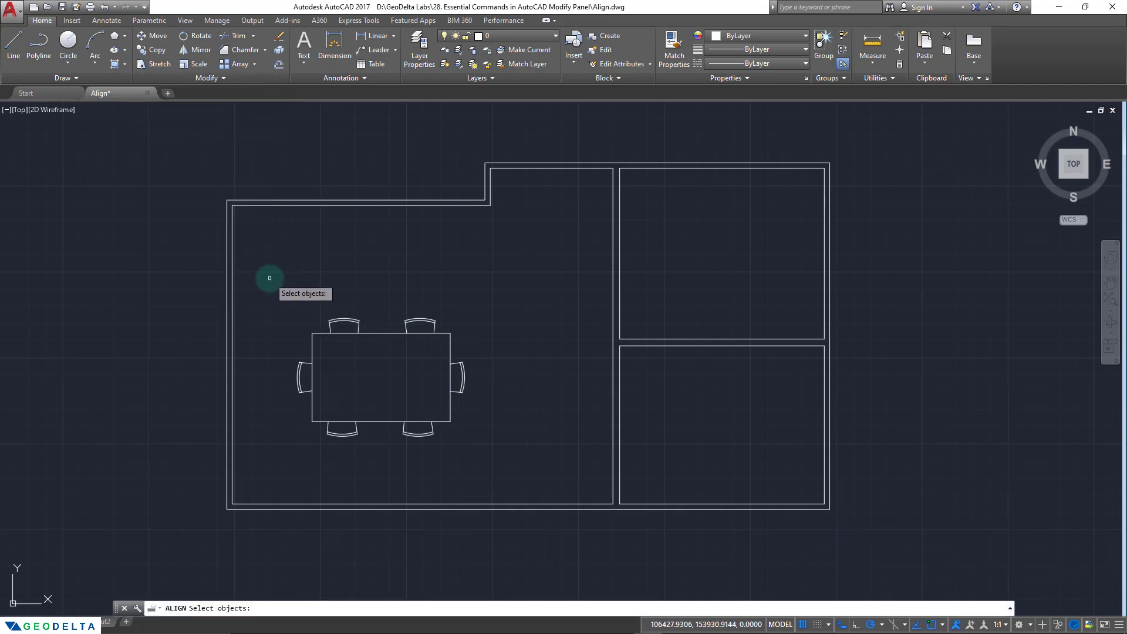
{"action": "left_click", "coordinate": [269, 277]}
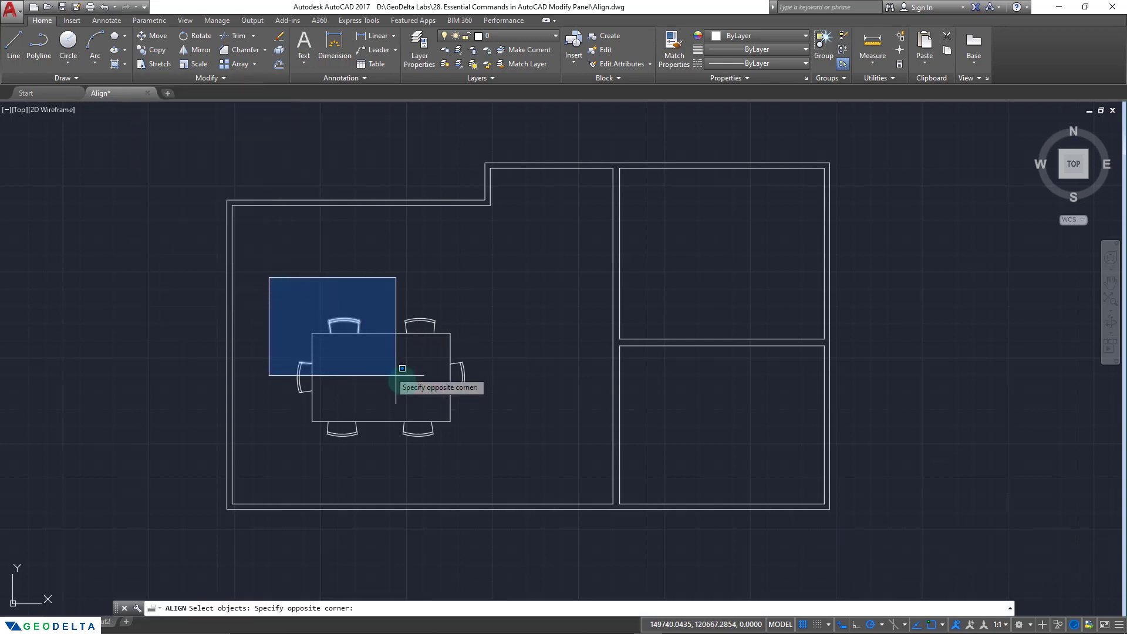
{"action": "left_click", "coordinate": [515, 463]}
{"action": "key", "text": "Return"}
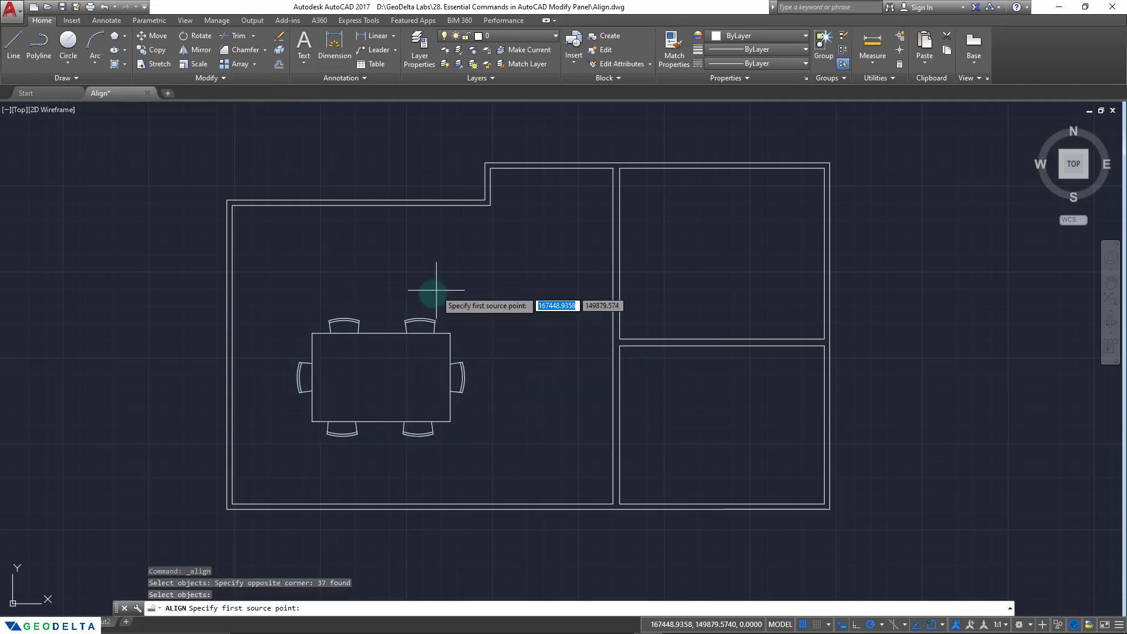
- Set the first source point at the upper-right chair's back midpoint and its destination low on the dining room's right wall
{"action": "scroll", "coordinate": [428, 307], "scroll_direction": "up", "scroll_amount": 5}
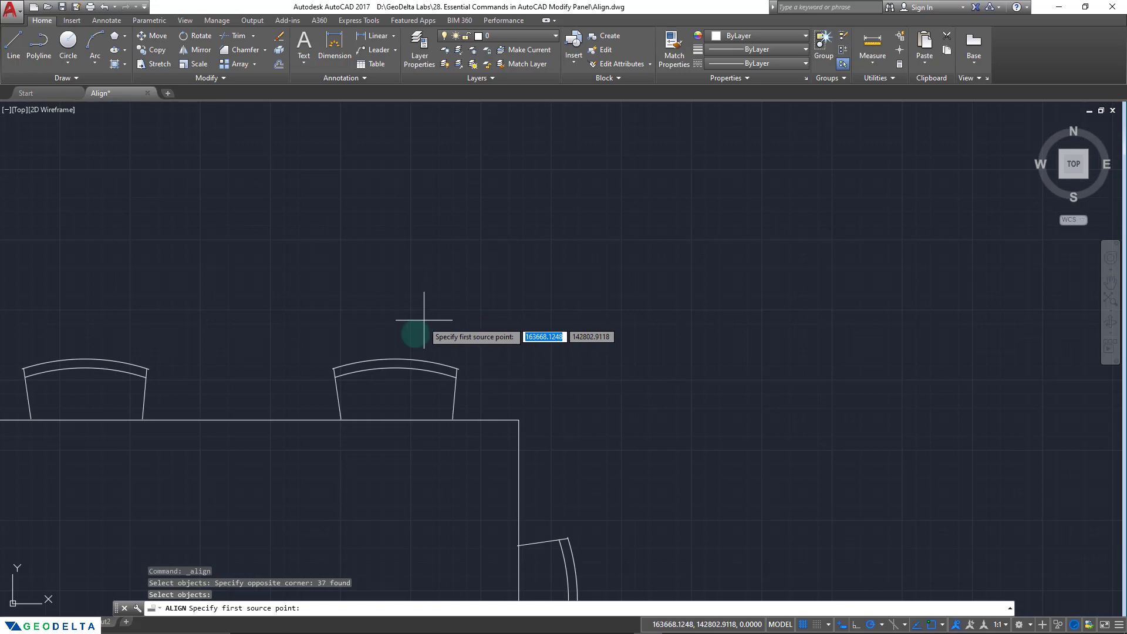
{"action": "left_click", "coordinate": [396, 359]}
{"action": "scroll", "coordinate": [395, 359], "scroll_direction": "down", "scroll_amount": 4}
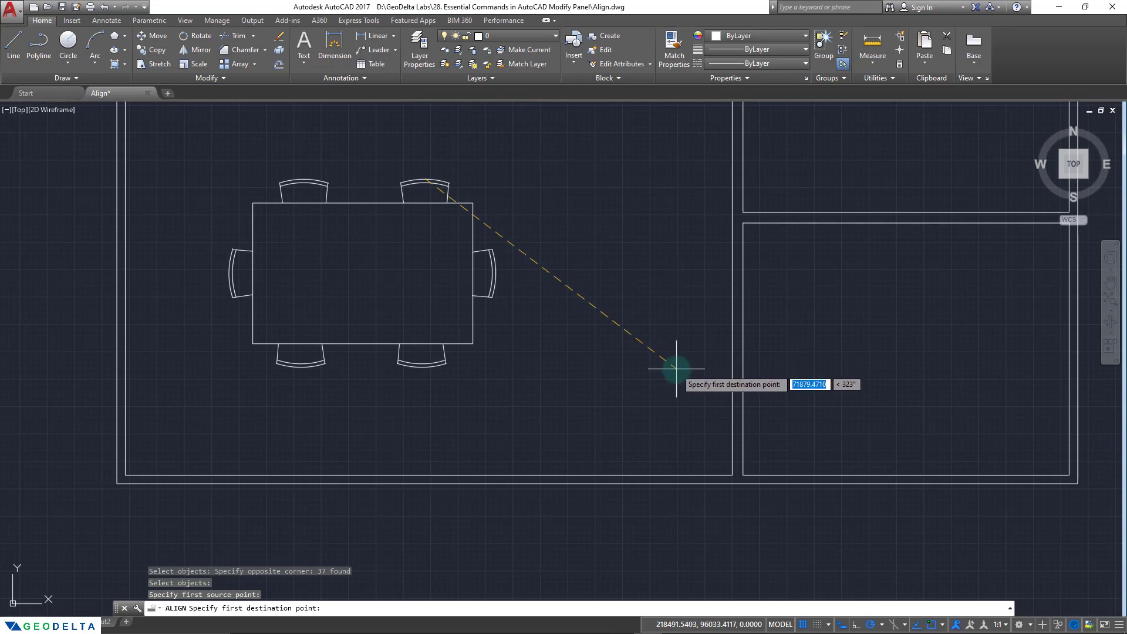
{"action": "left_click", "coordinate": [732, 413]}
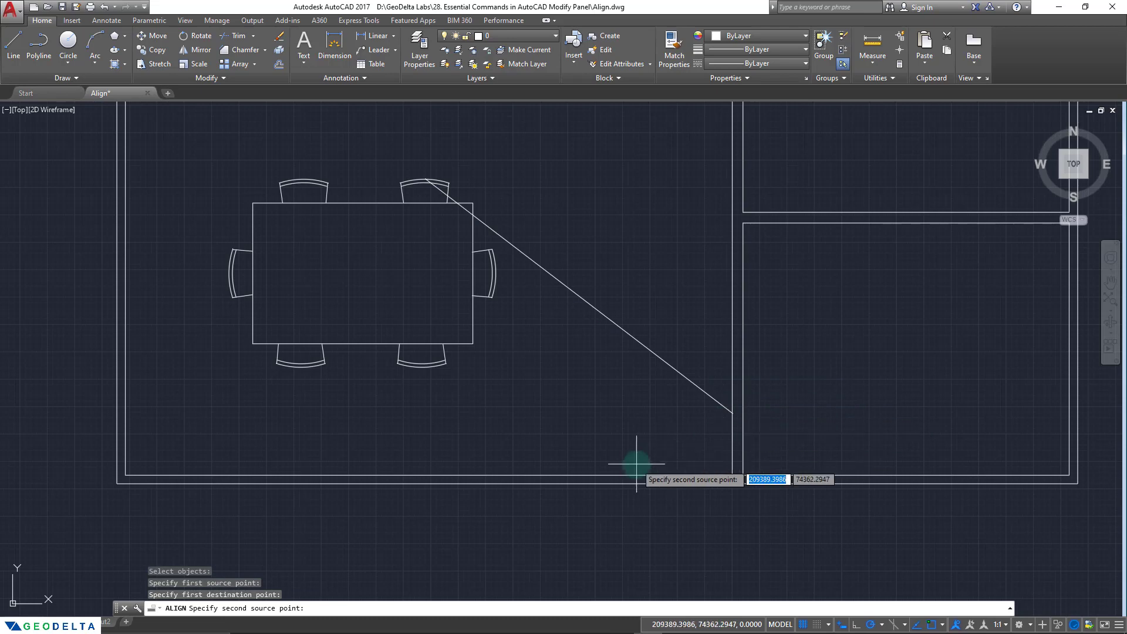
- Set the second source point at the upper-left chair's back midpoint, its destination above the first on the same wall, and skip the third point
{"action": "middle_click_drag", "start_coordinate": [653, 430], "coordinate": [696, 505]}
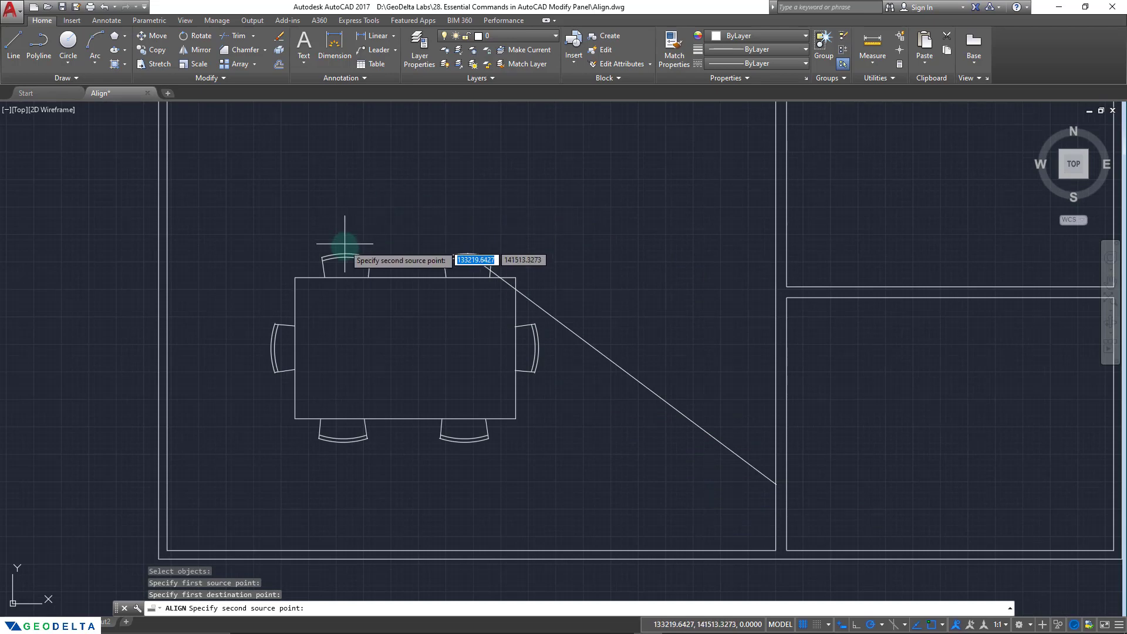
{"action": "scroll", "coordinate": [346, 254], "scroll_direction": "up", "scroll_amount": 4}
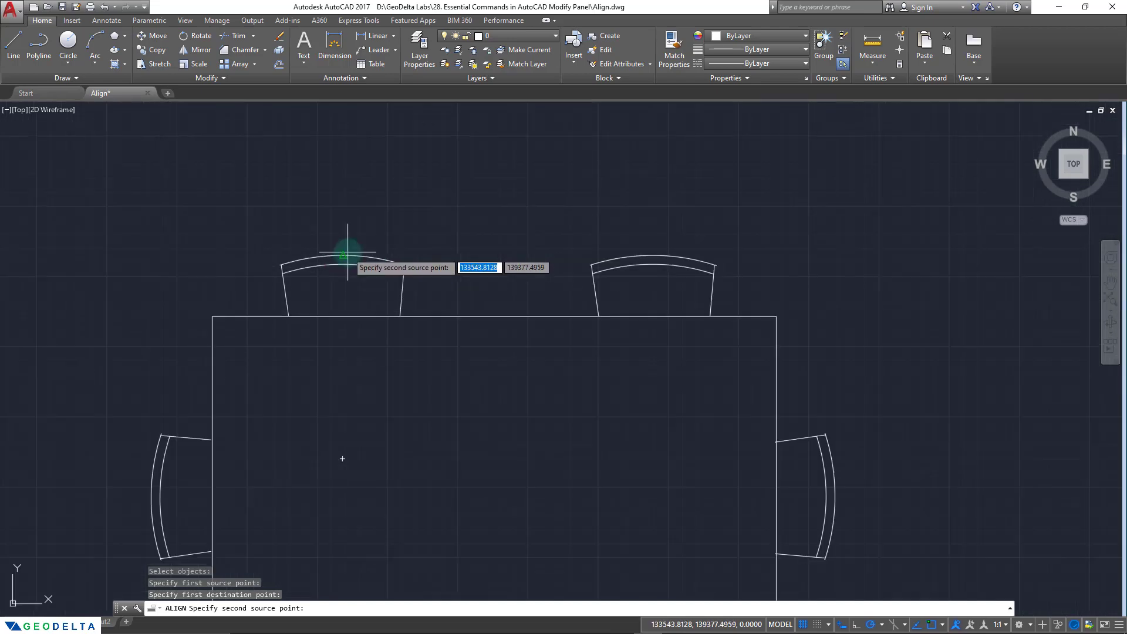
{"action": "left_click", "coordinate": [343, 256]}
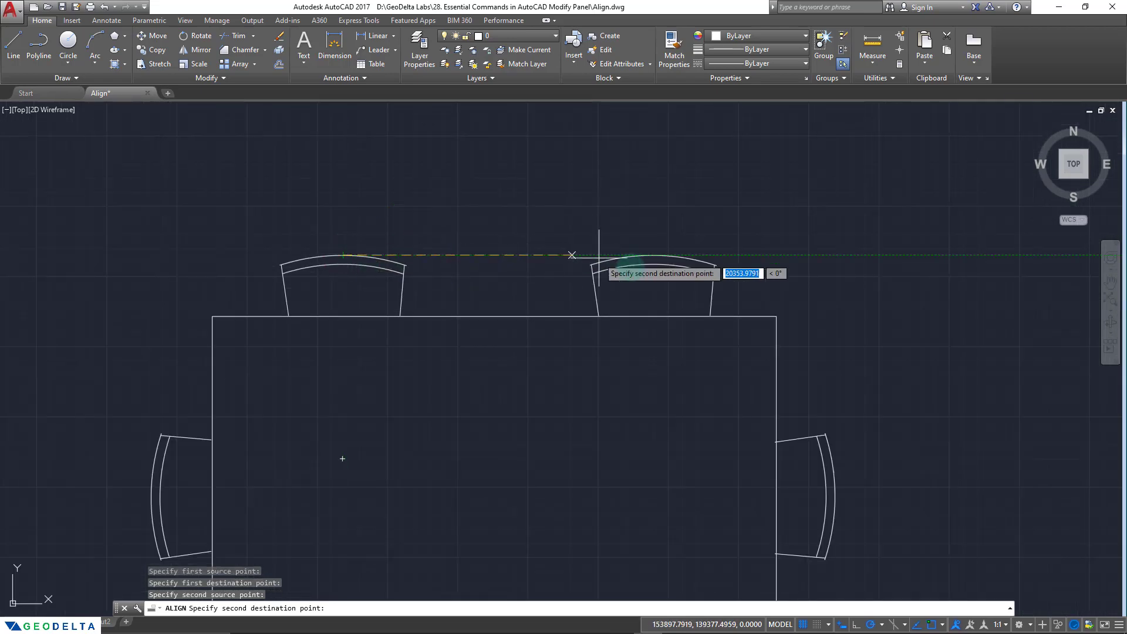
{"action": "scroll", "coordinate": [684, 296], "scroll_direction": "down", "scroll_amount": 6}
{"action": "middle_click_drag", "start_coordinate": [822, 360], "coordinate": [602, 378]}
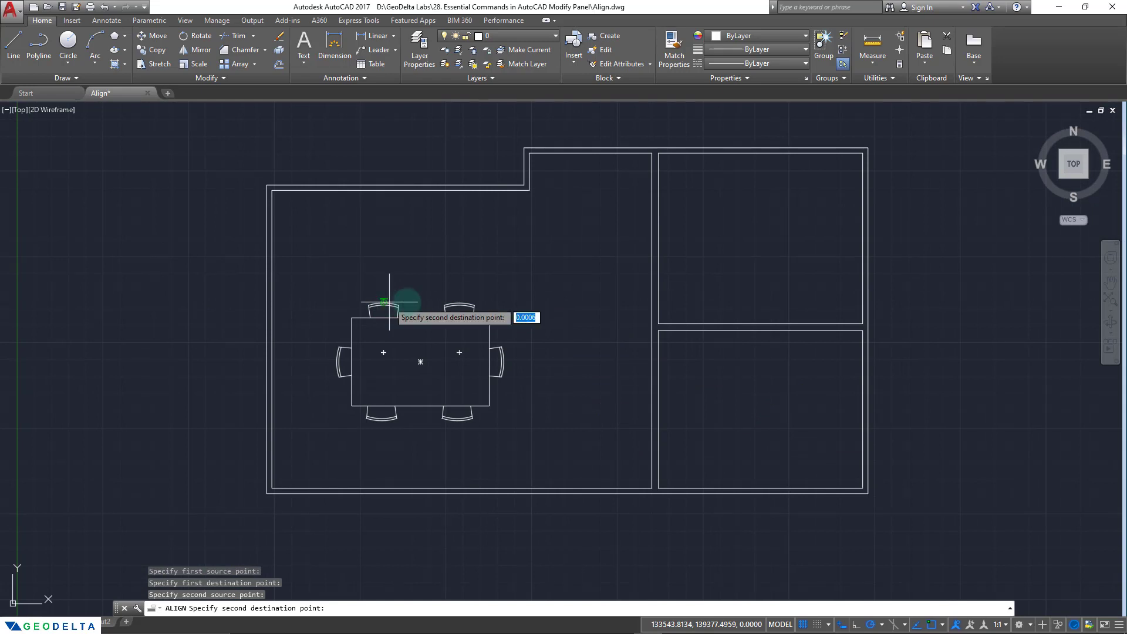
{"action": "scroll", "coordinate": [646, 384], "scroll_direction": "up", "scroll_amount": 2}
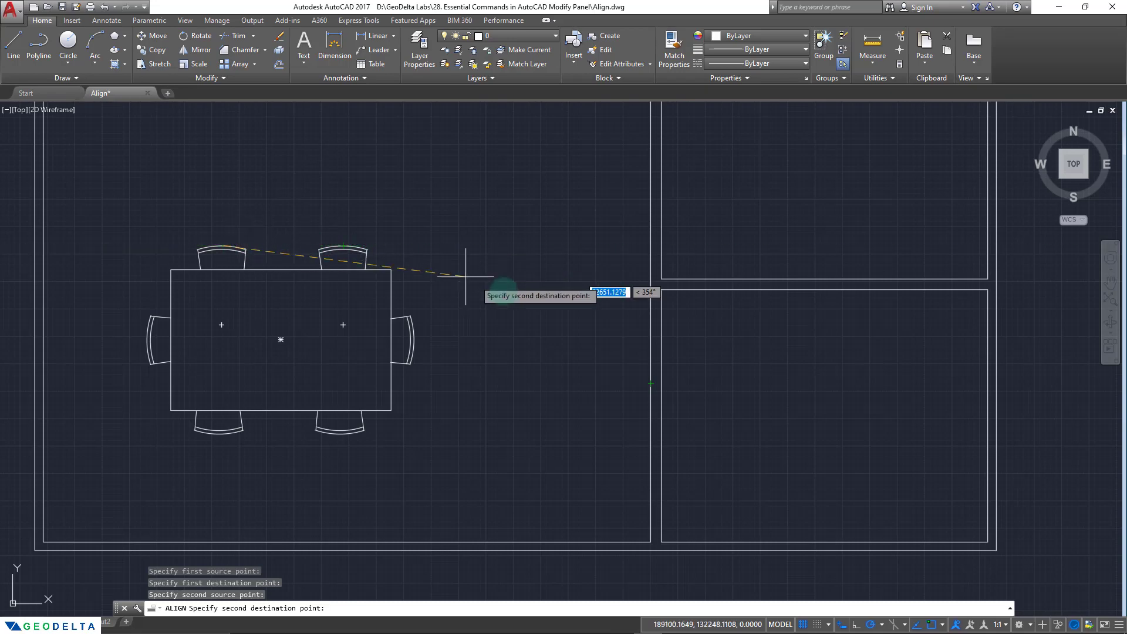
{"action": "left_click", "coordinate": [650, 396]}
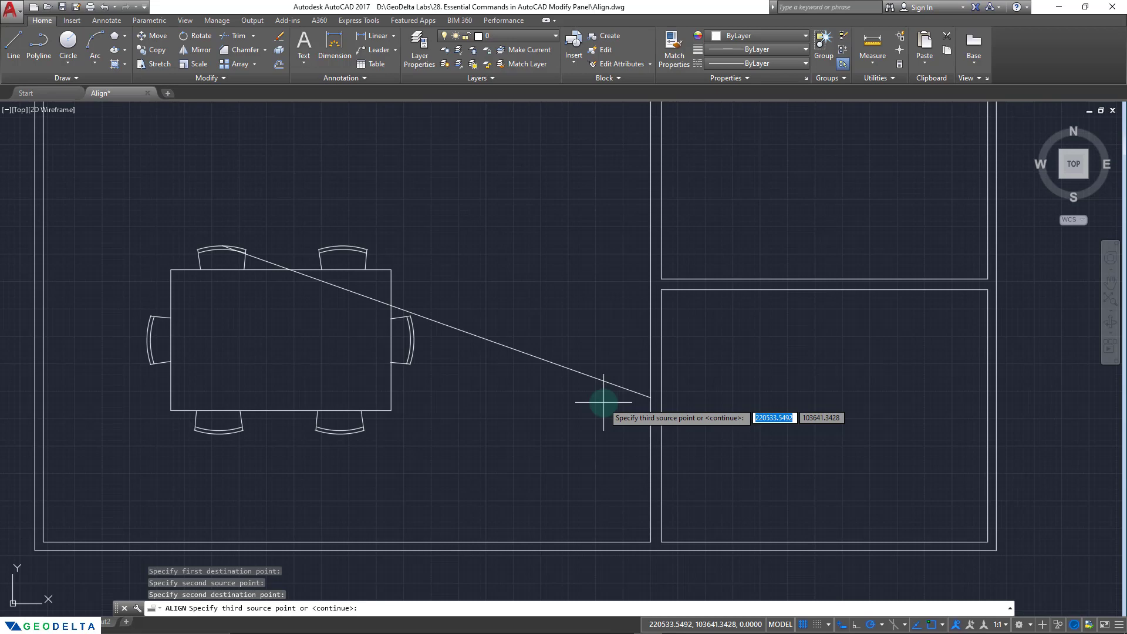
{"action": "key", "text": "Return"}
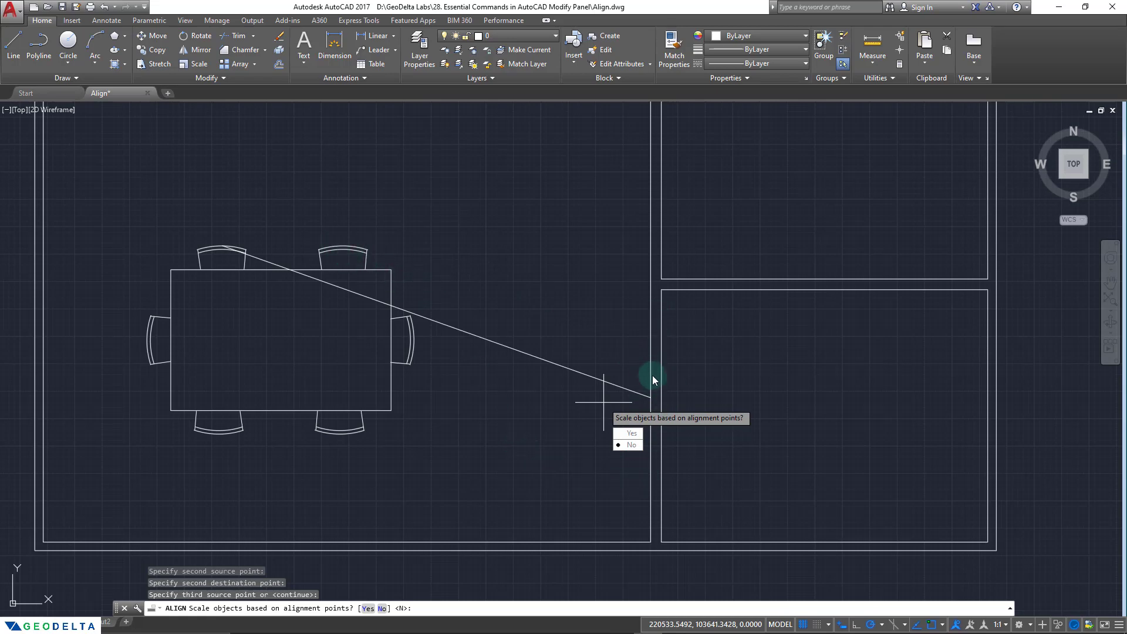
- Complete the alignment of the dining set to the dining room's right wall without scaling the objects, and check its placement
{"action": "left_click", "coordinate": [629, 447]}
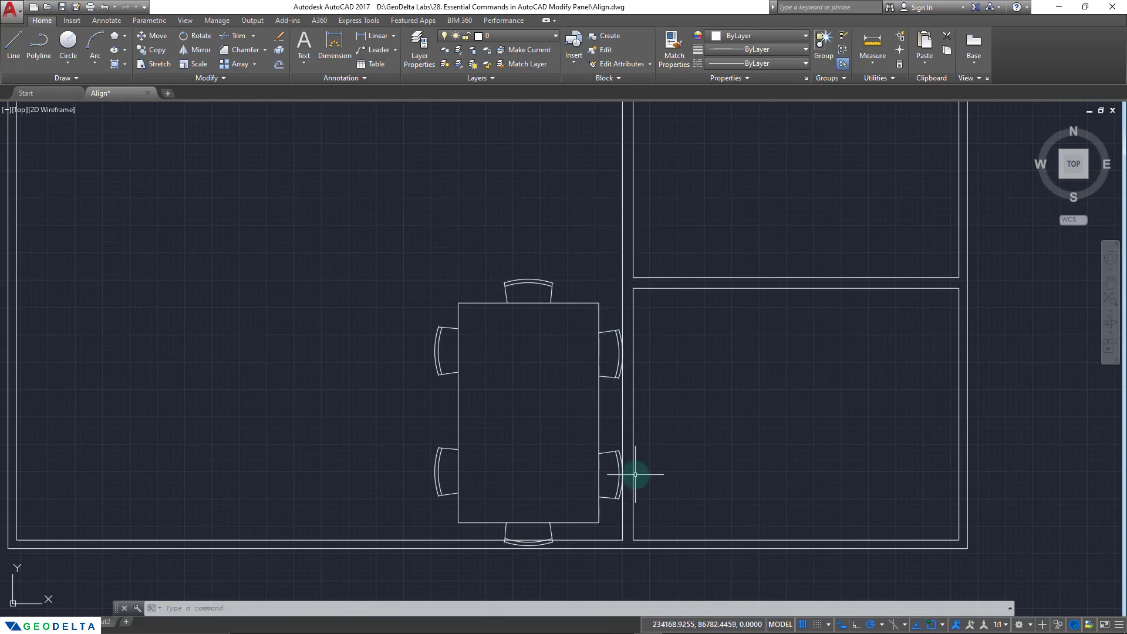
{"action": "scroll", "coordinate": [634, 535], "scroll_direction": "up", "scroll_amount": 2}
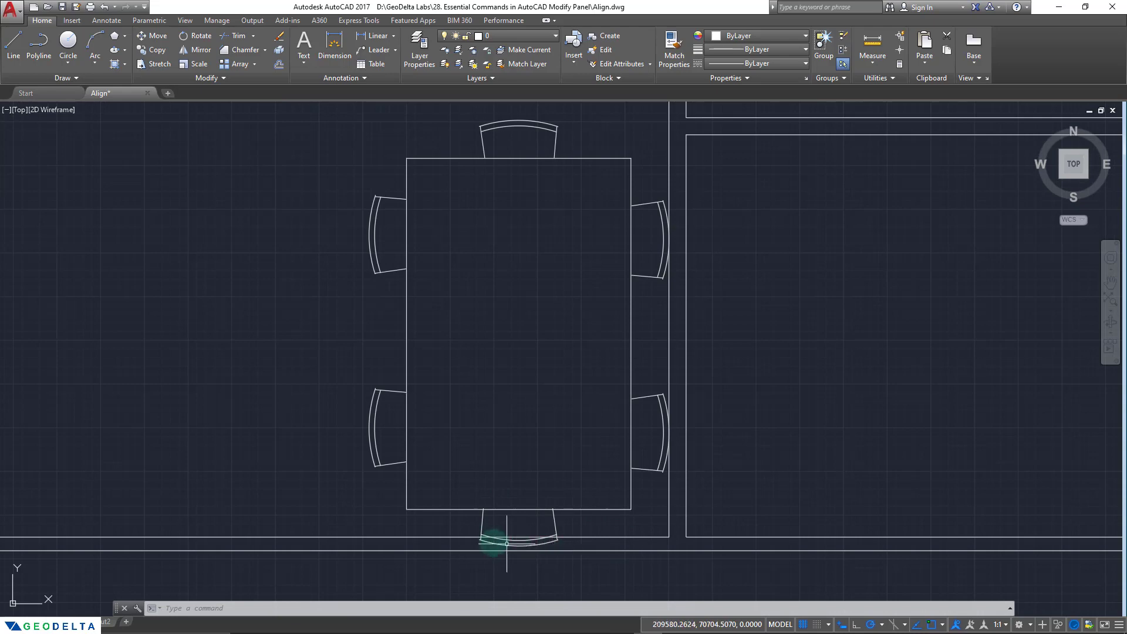
{"action": "scroll", "coordinate": [563, 537], "scroll_direction": "down", "scroll_amount": 2}
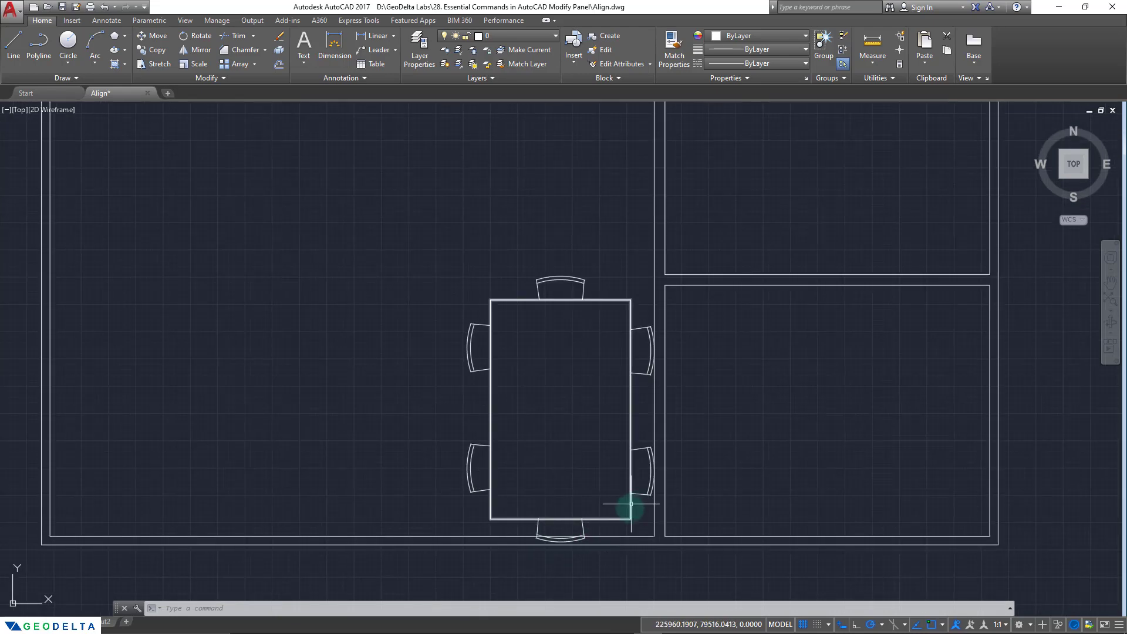
{"action": "middle_click_drag", "start_coordinate": [624, 508], "coordinate": [613, 533]}
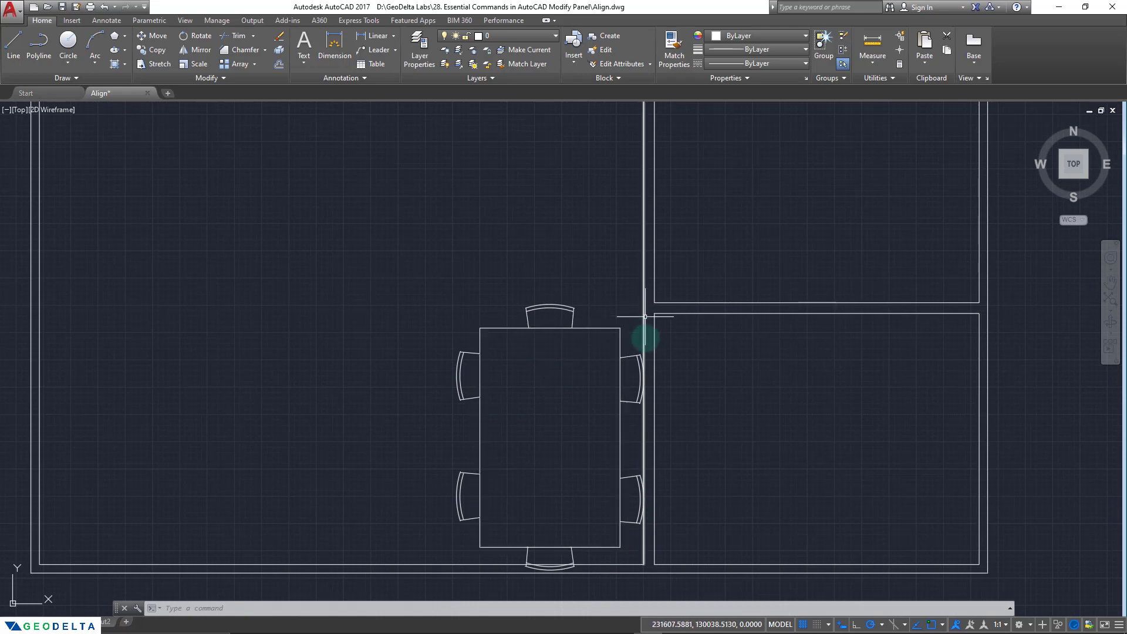
{"action": "scroll", "coordinate": [675, 454], "scroll_direction": "down", "scroll_amount": 3}
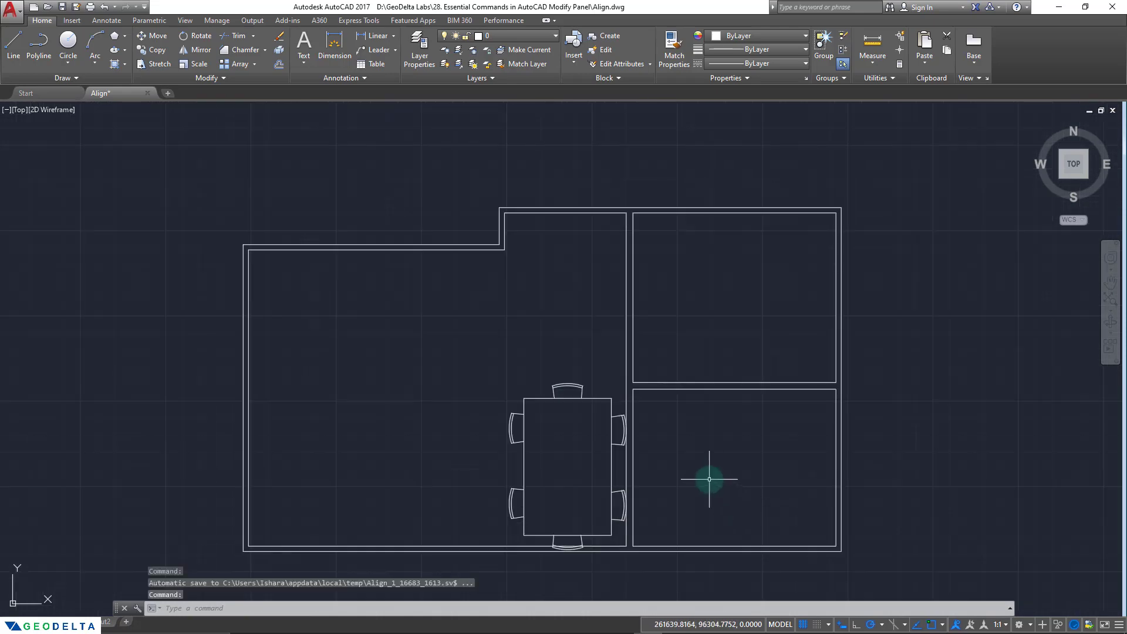
{"action": "middle_click_drag", "start_coordinate": [684, 463], "coordinate": [681, 484]}
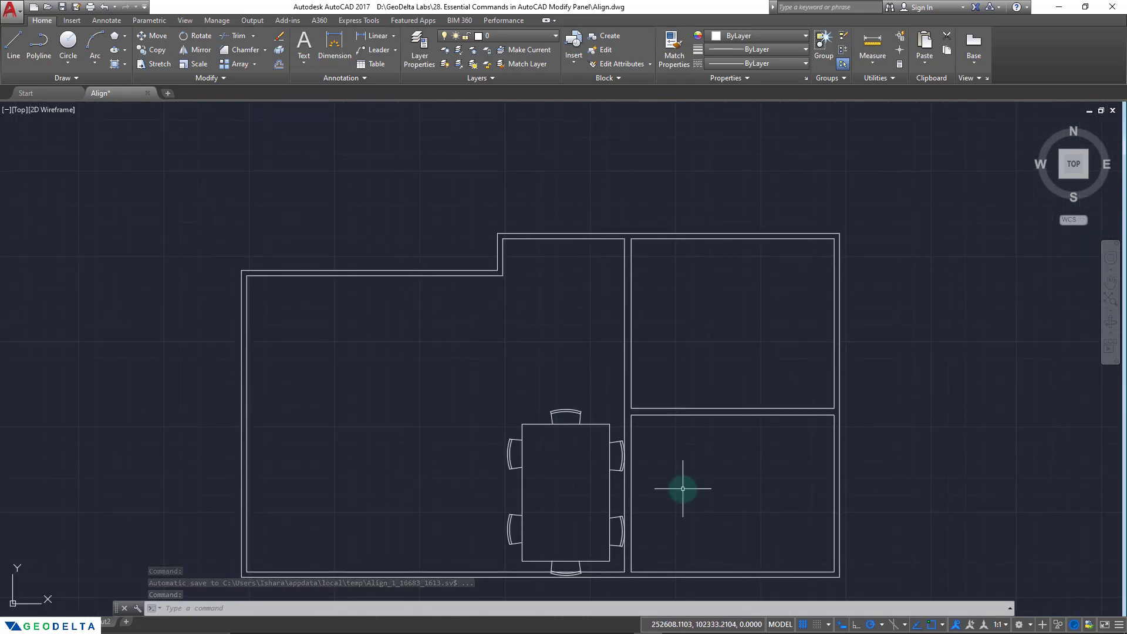